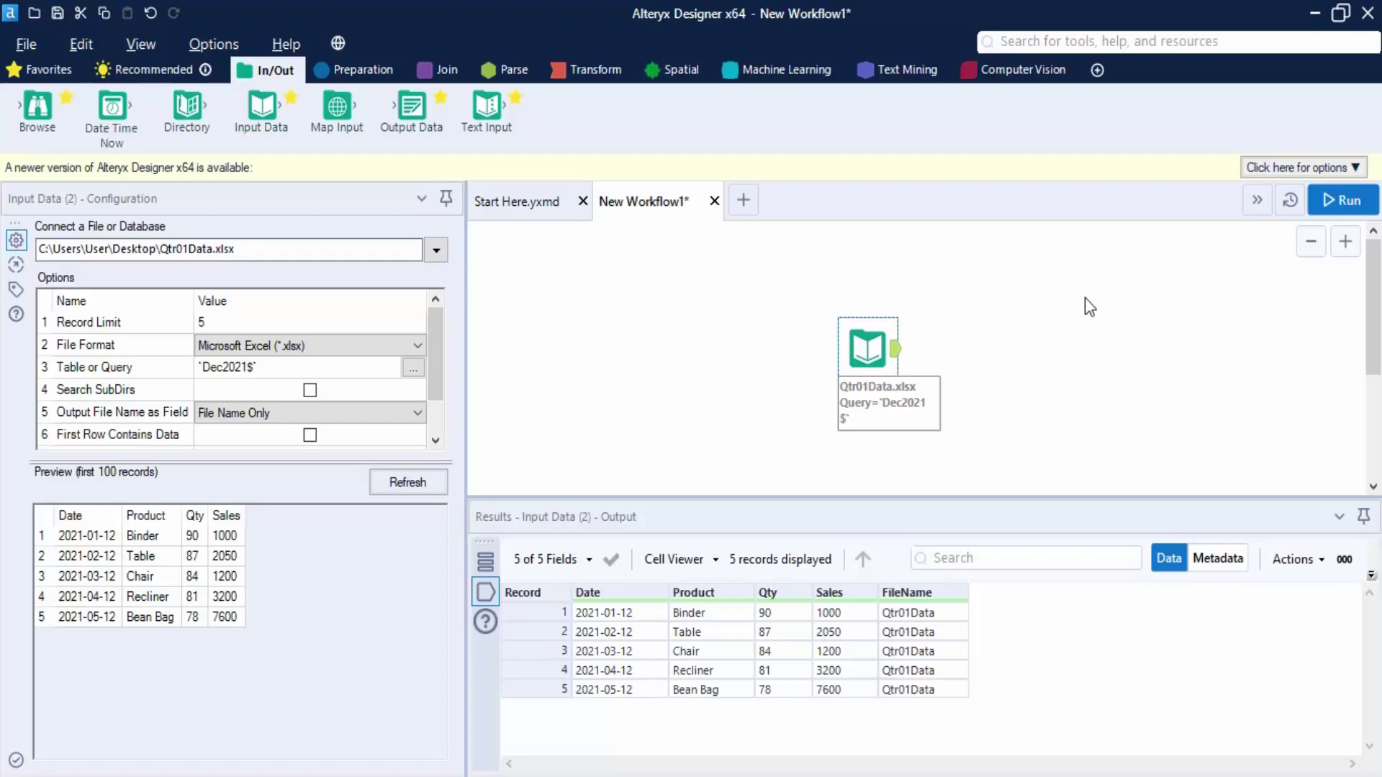
Step: Start saving the current workflow and browse to the Files folder inside ProgrammingKnowledge's Alteryx folder
click(28, 45)
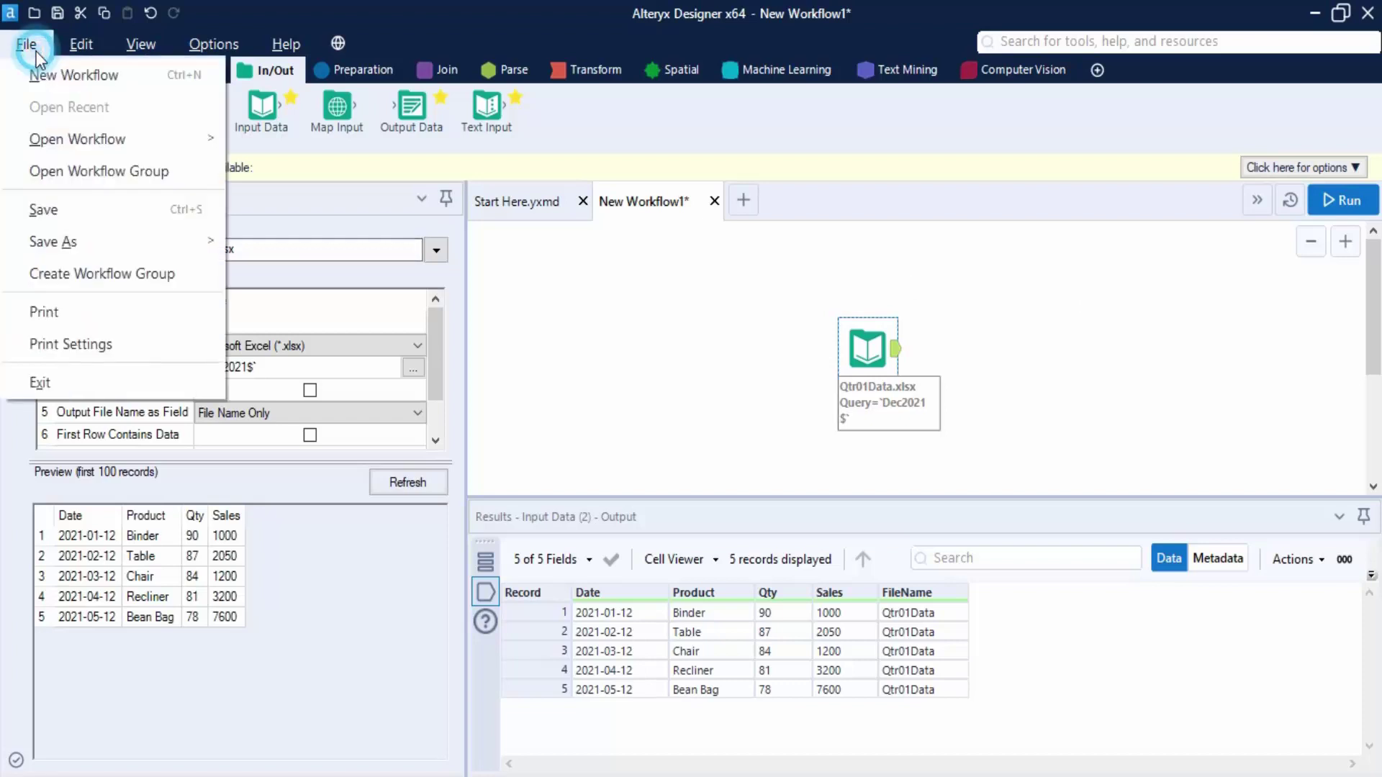
click(184, 212)
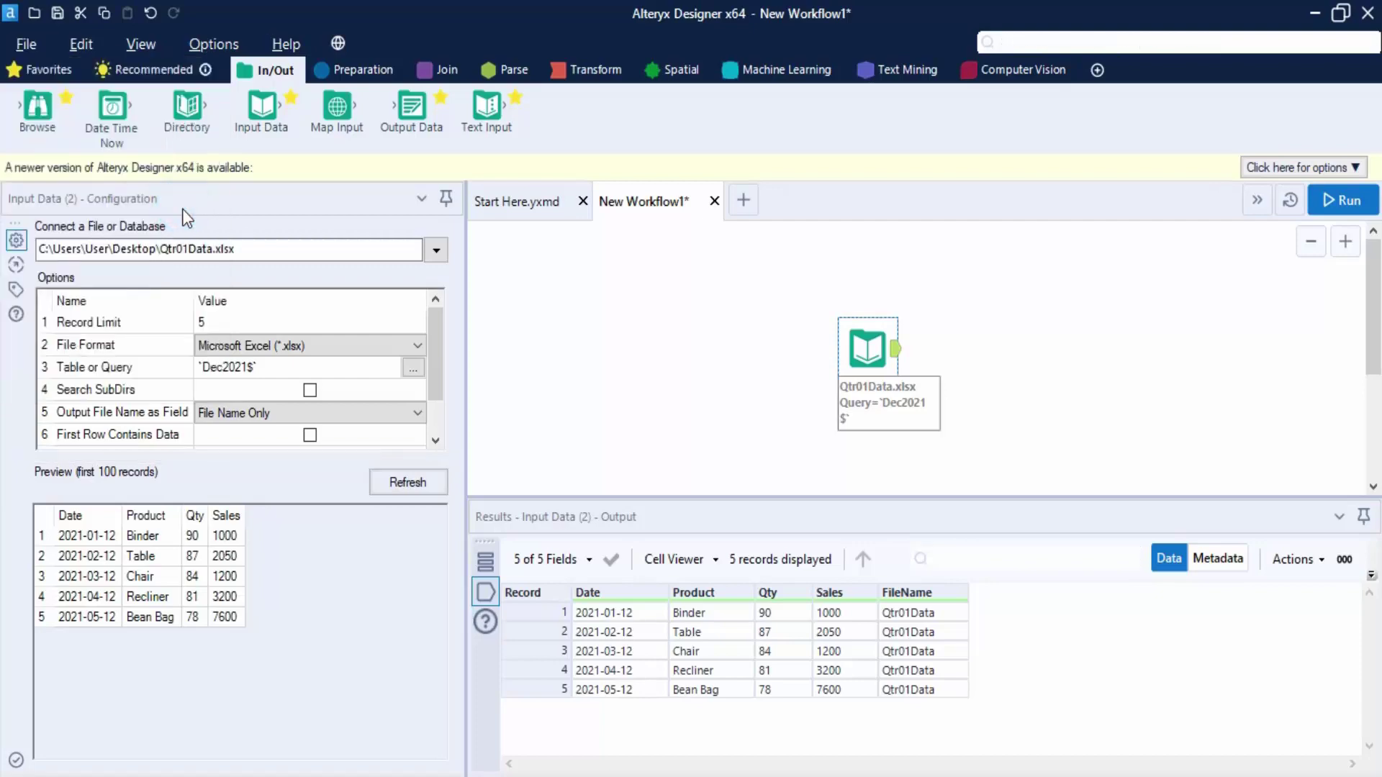
scroll(497, 446, up, 3)
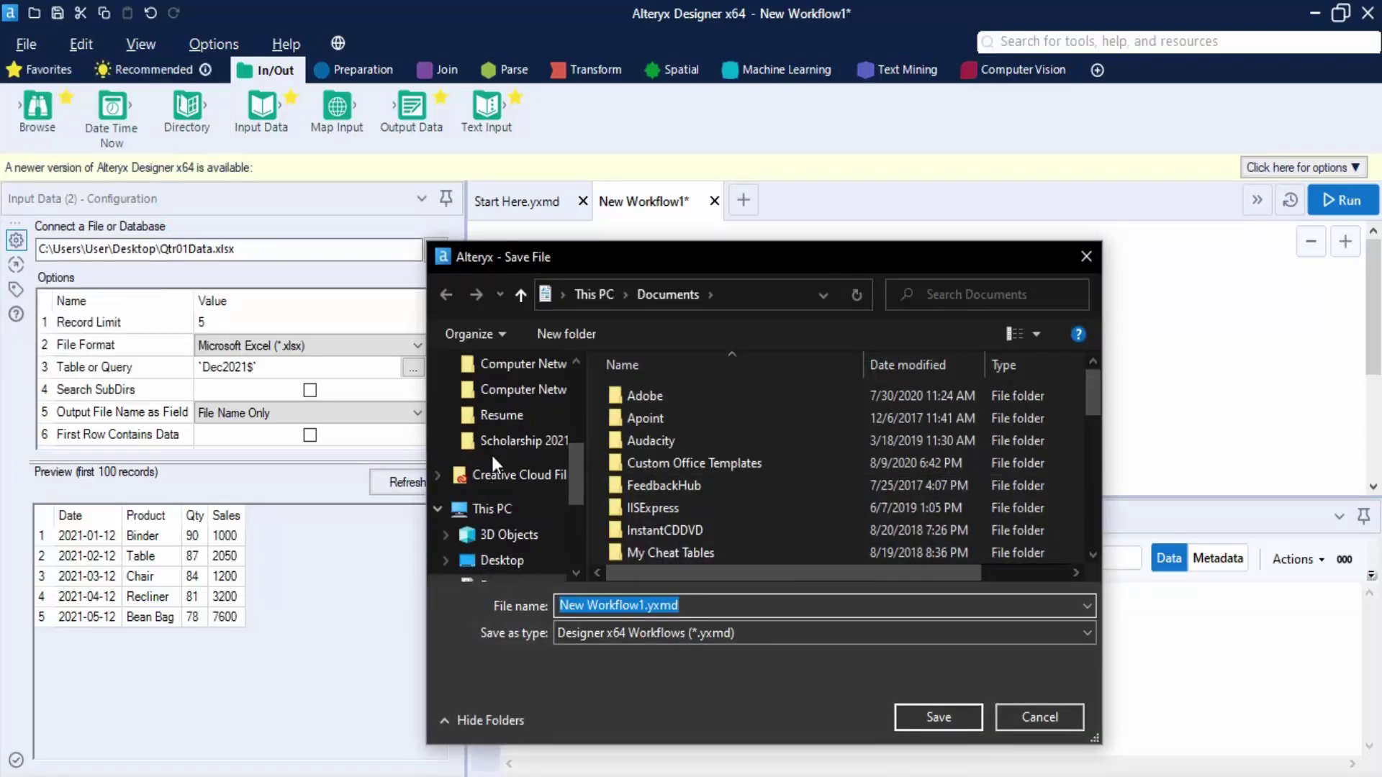
click(507, 424)
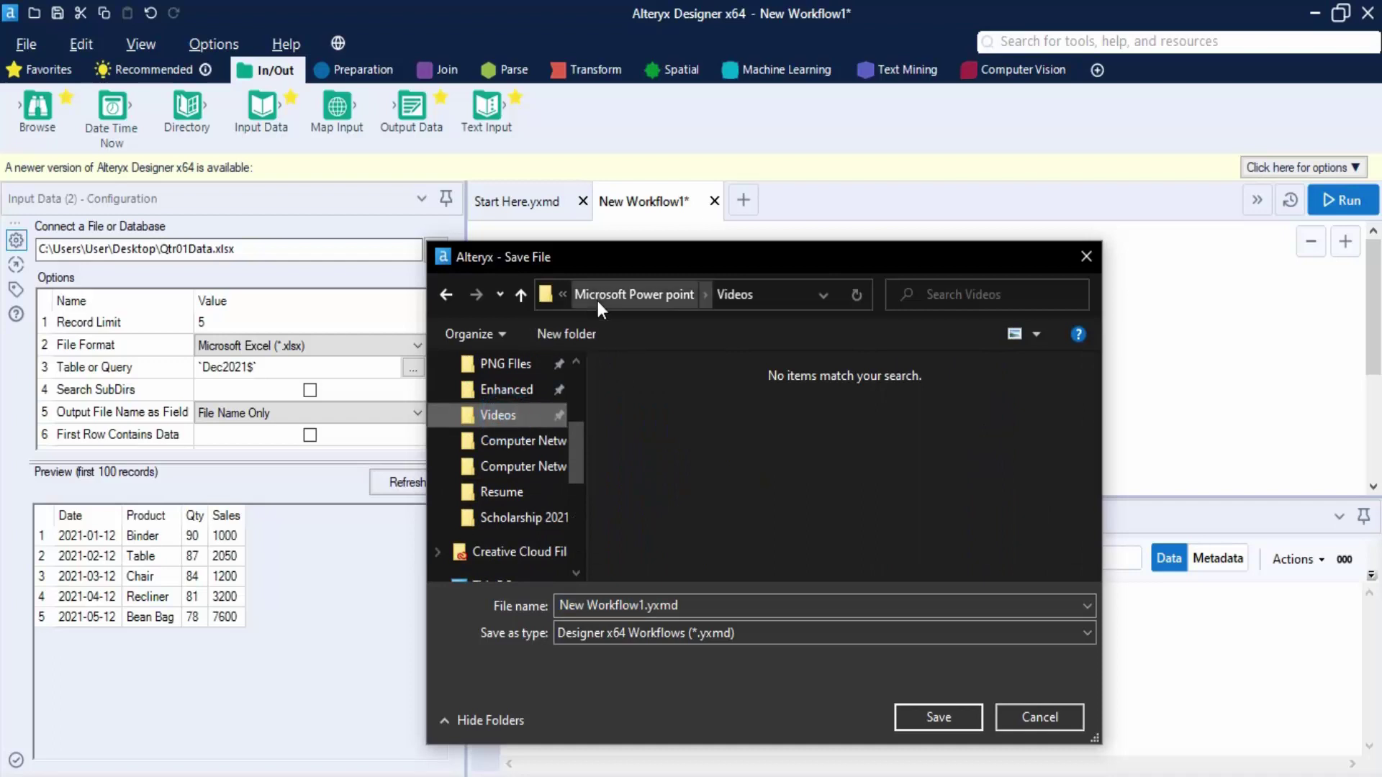
click(563, 297)
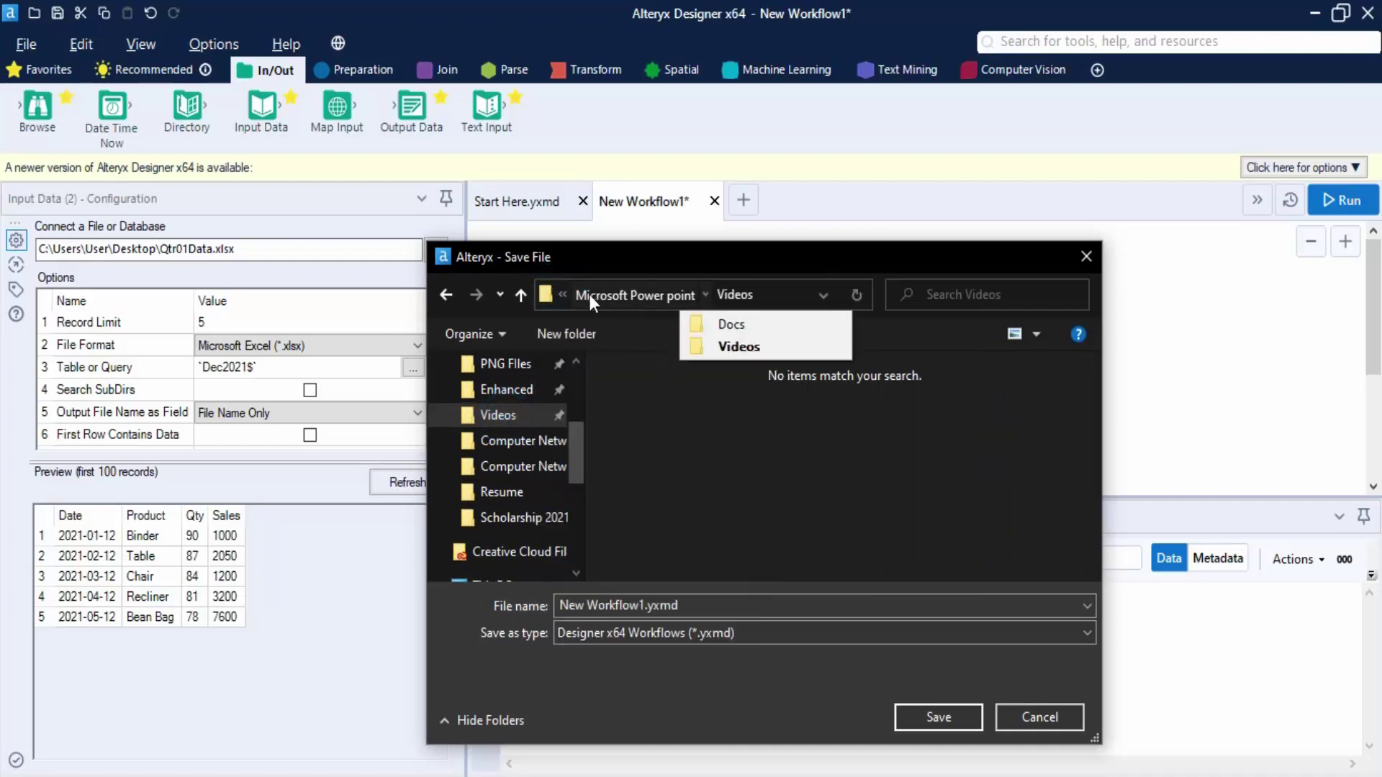
click(563, 295)
click(567, 323)
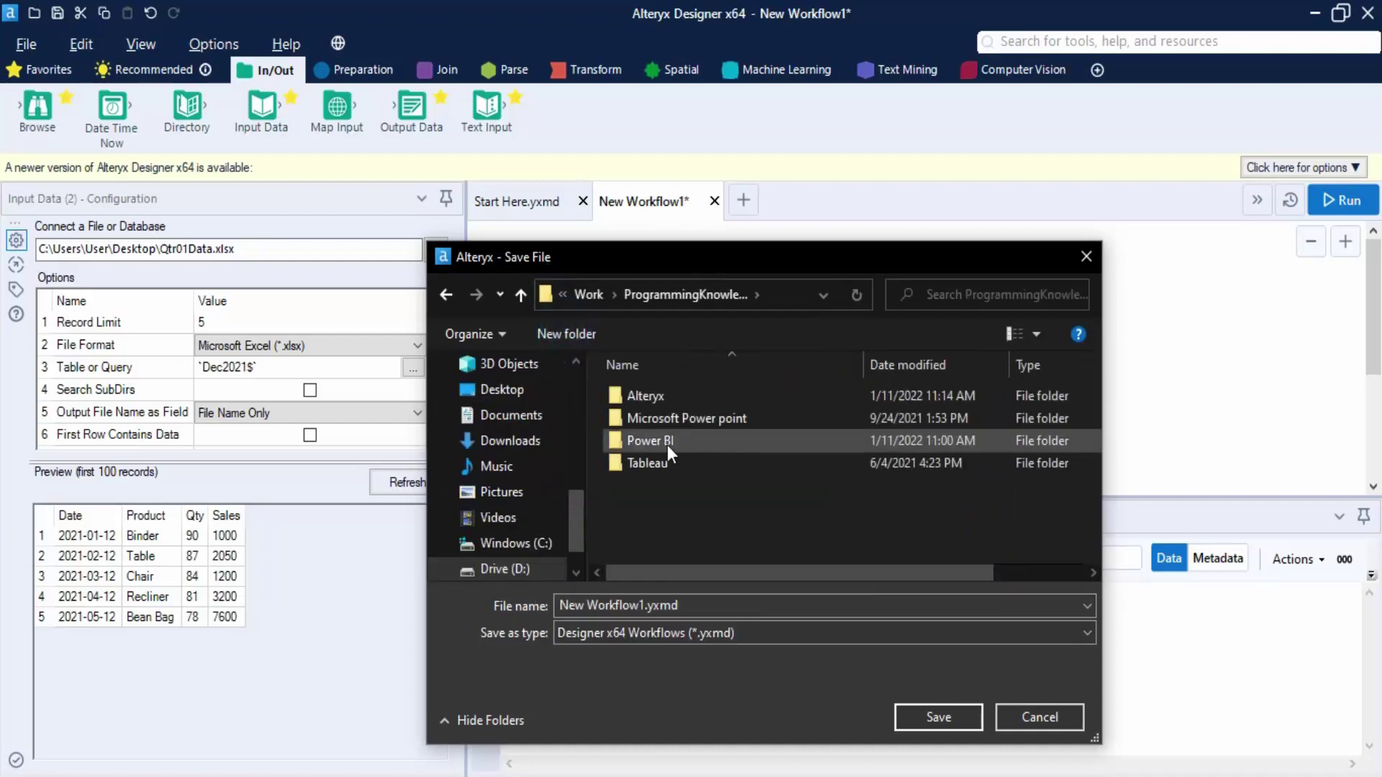
double_click(648, 401)
click(648, 400)
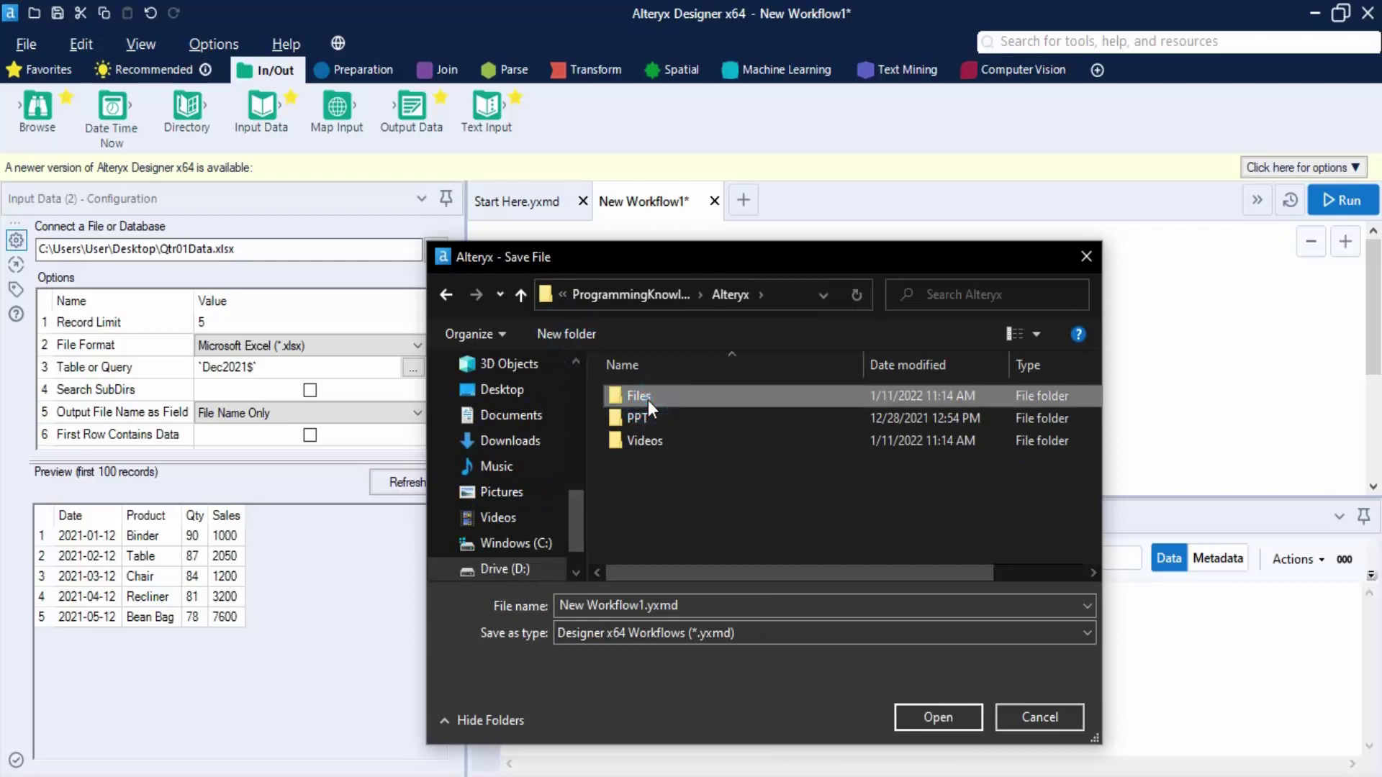
double_click(648, 400)
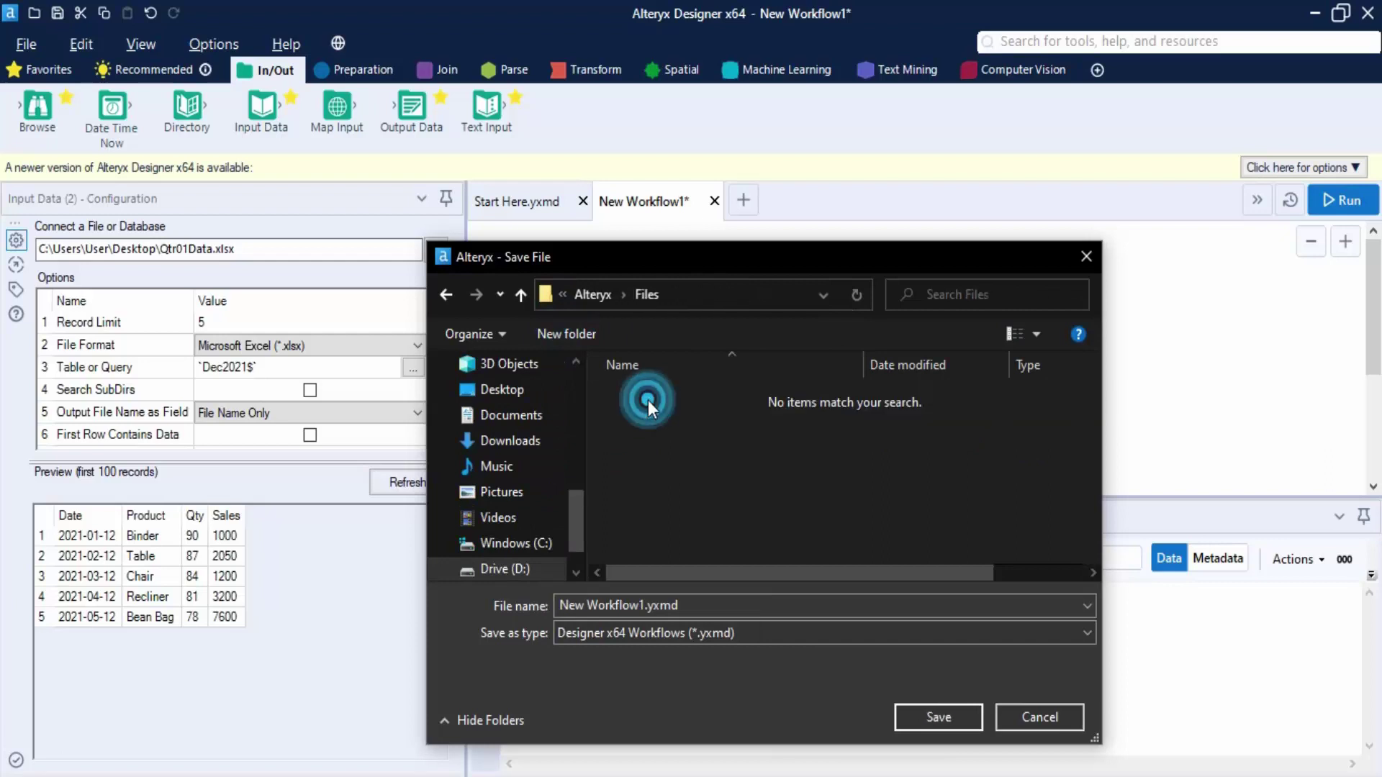
Step: Save the workflow as Excel 1.yxmd with the Designer x64 Workflows file type
double_click(634, 605)
click(588, 604)
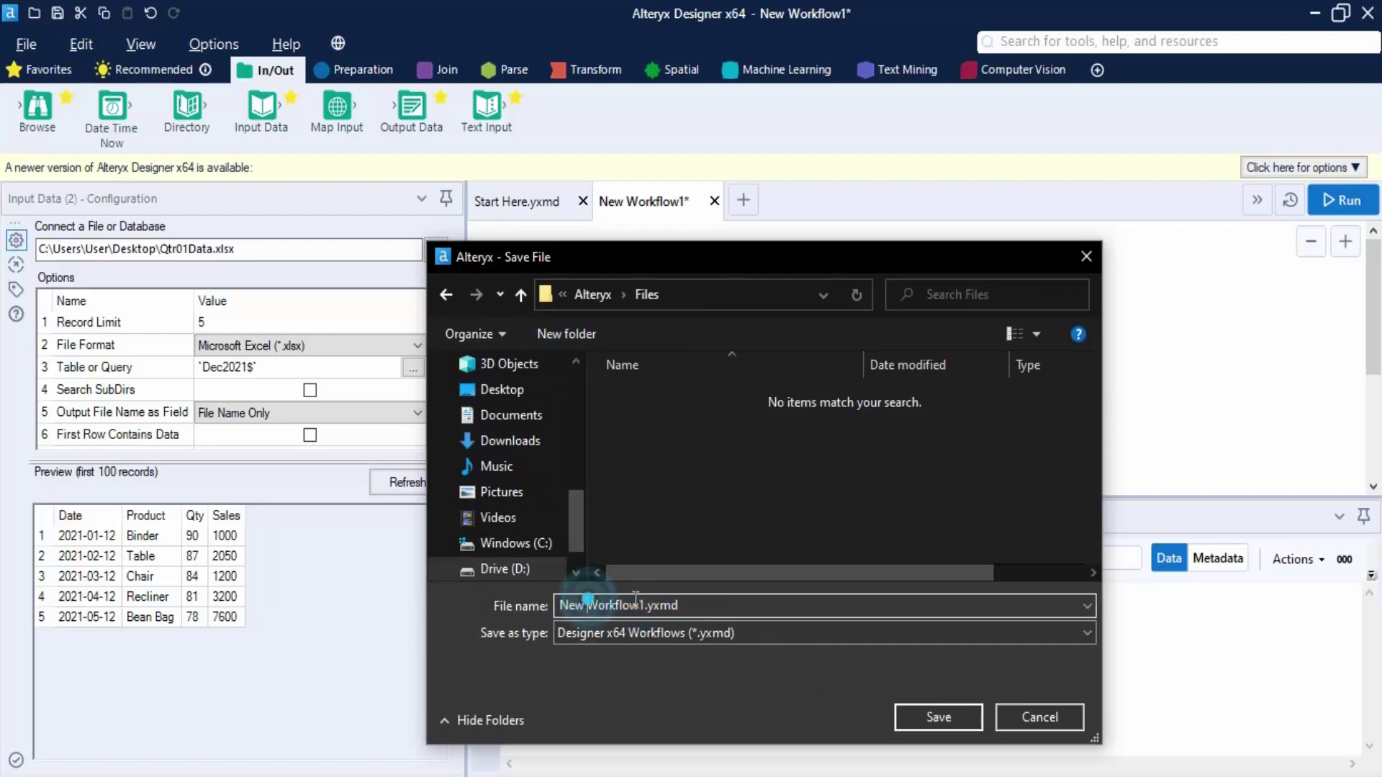
click(646, 605)
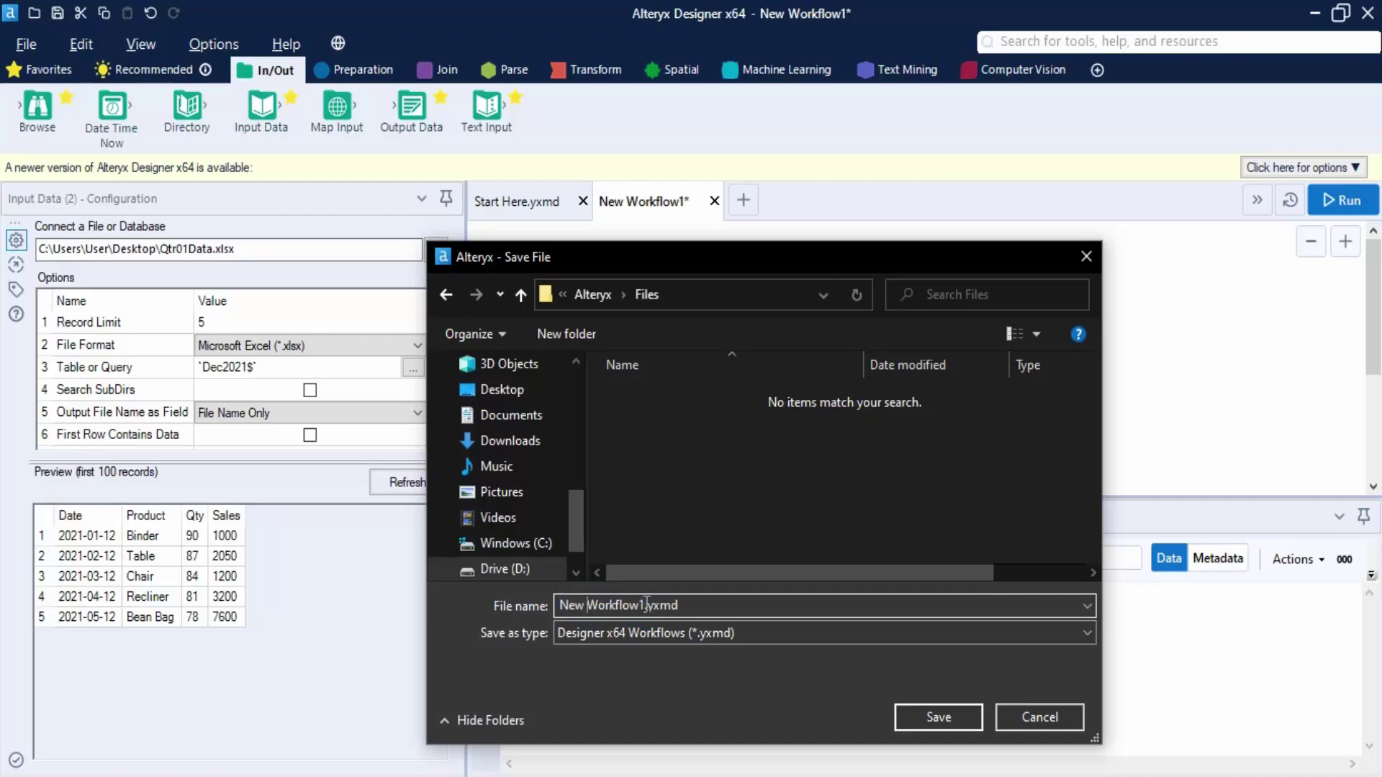
drag(646, 604, 537, 606)
text(Exc)
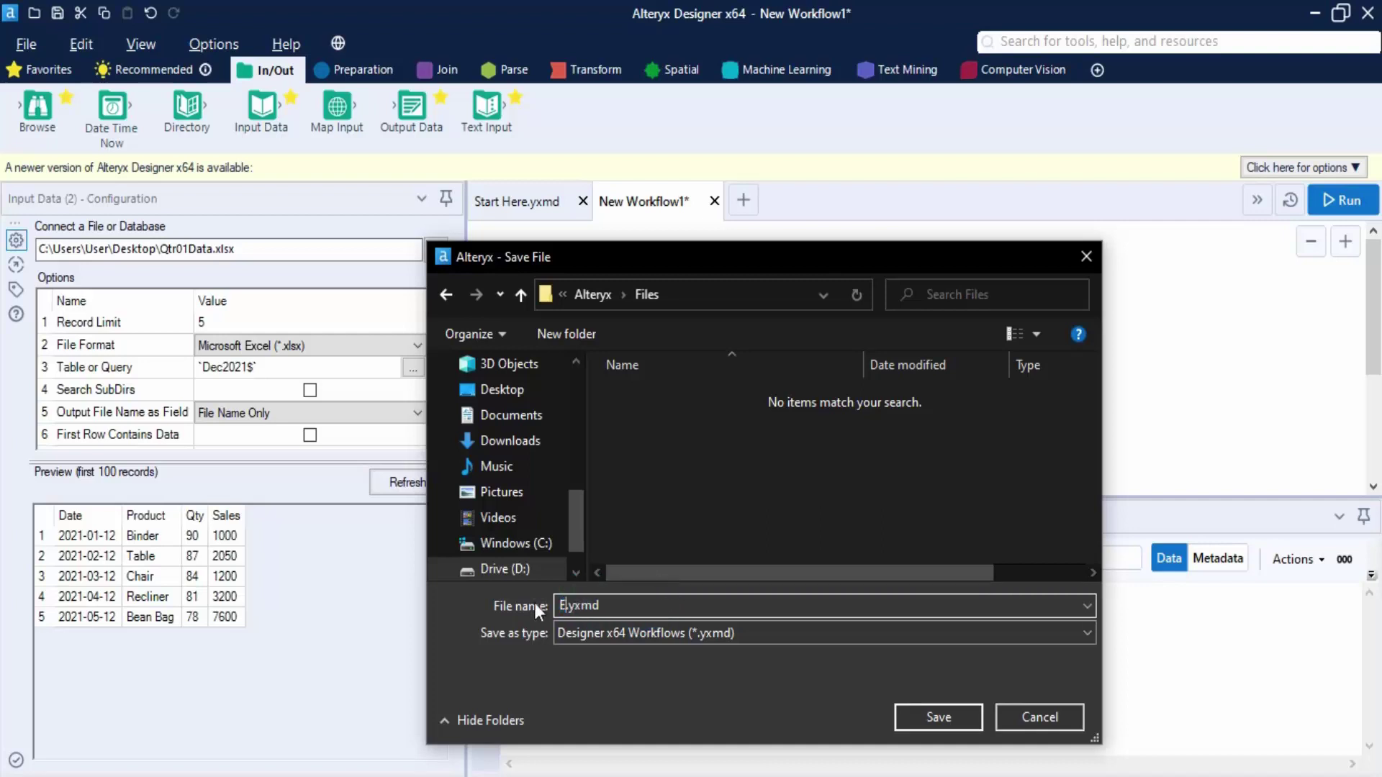
text(el 1)
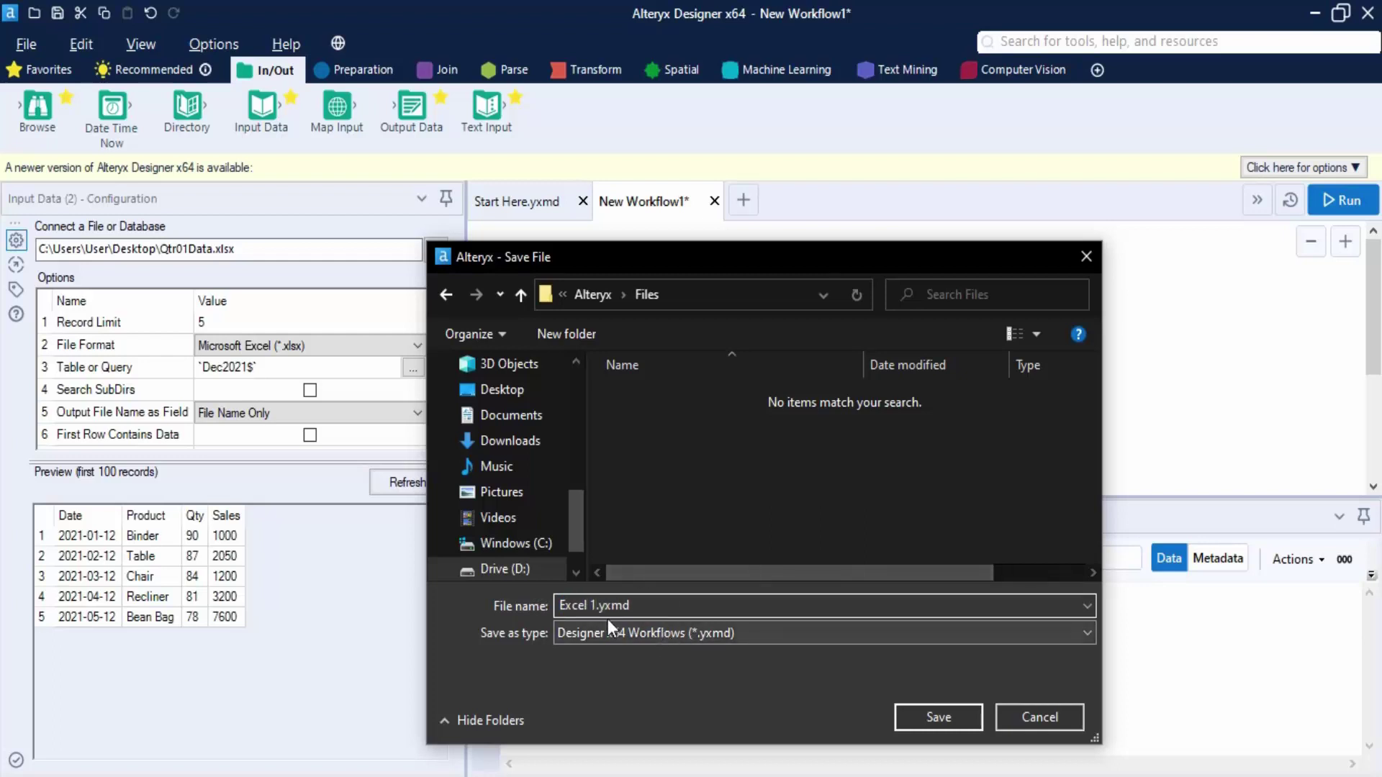
click(693, 633)
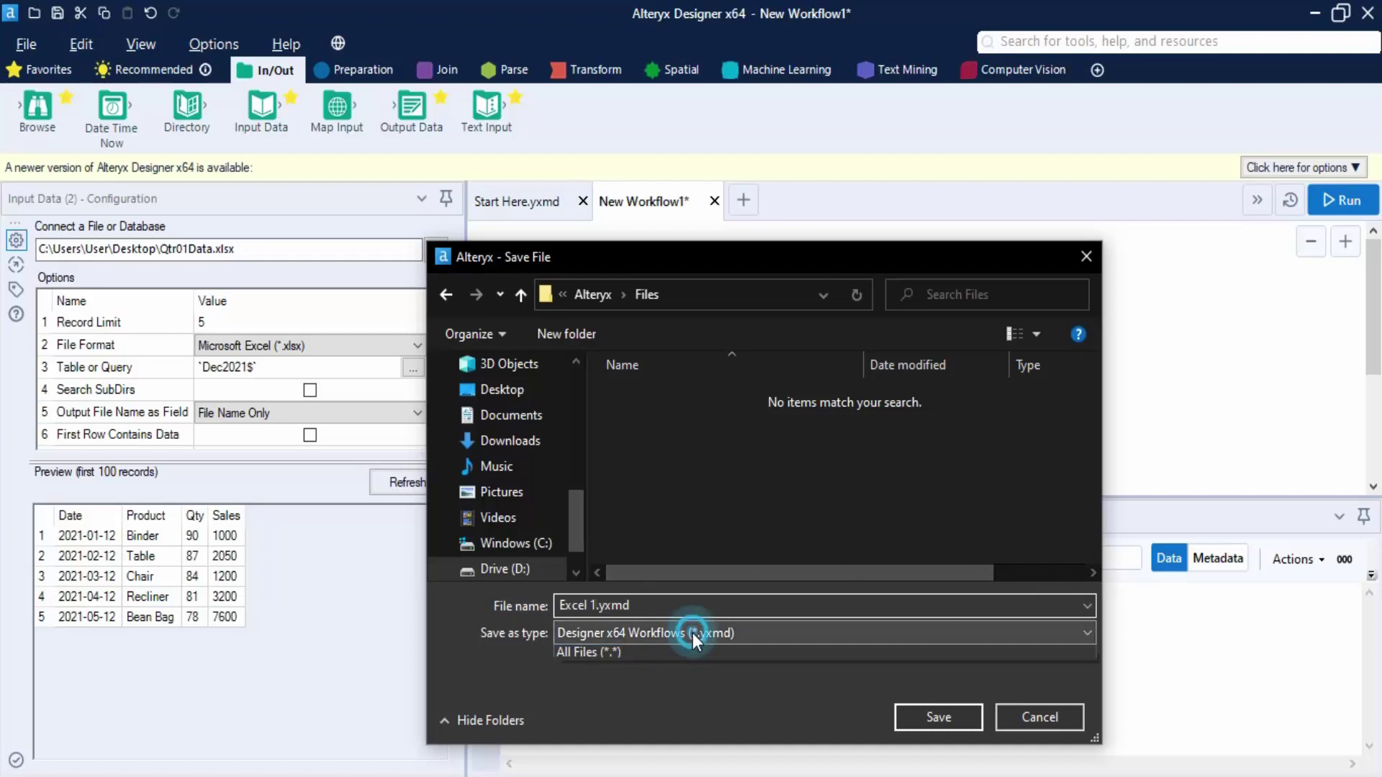
click(701, 653)
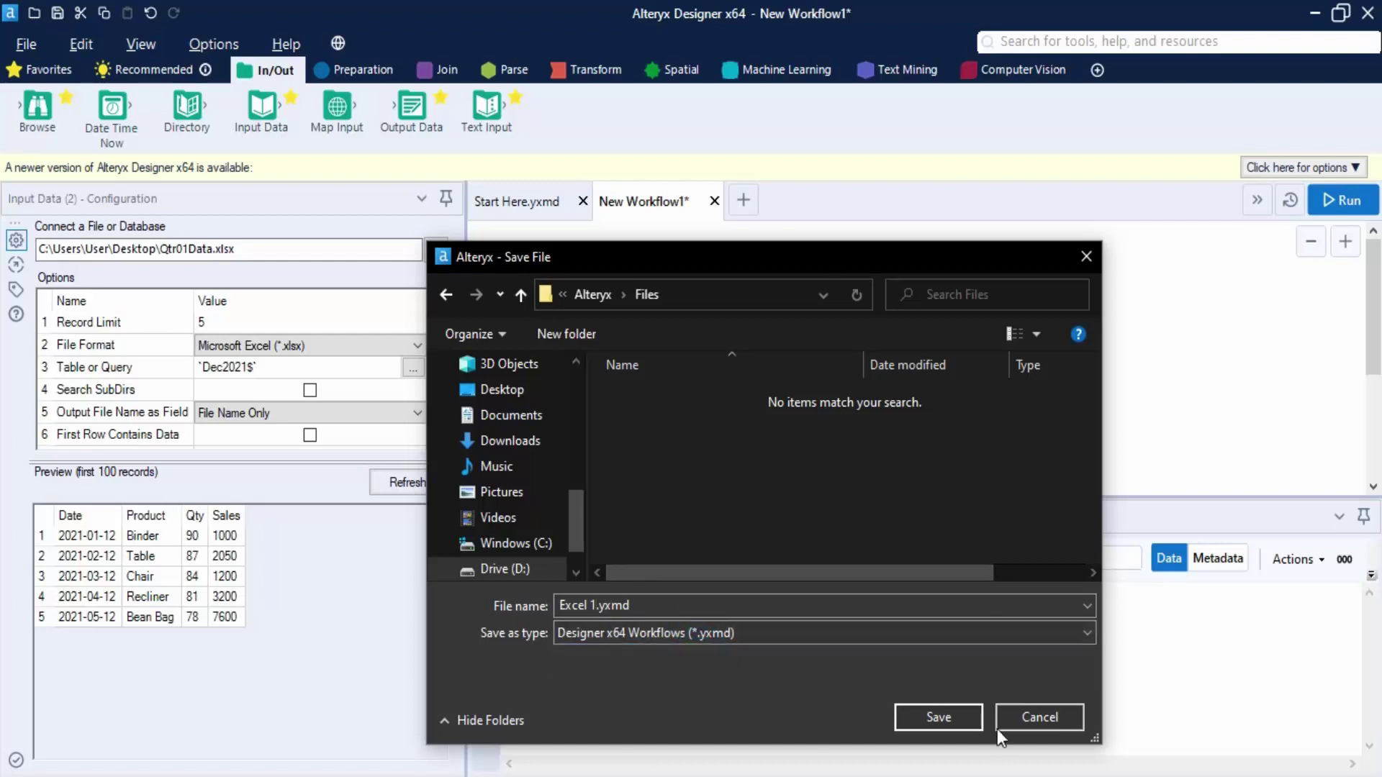
click(958, 722)
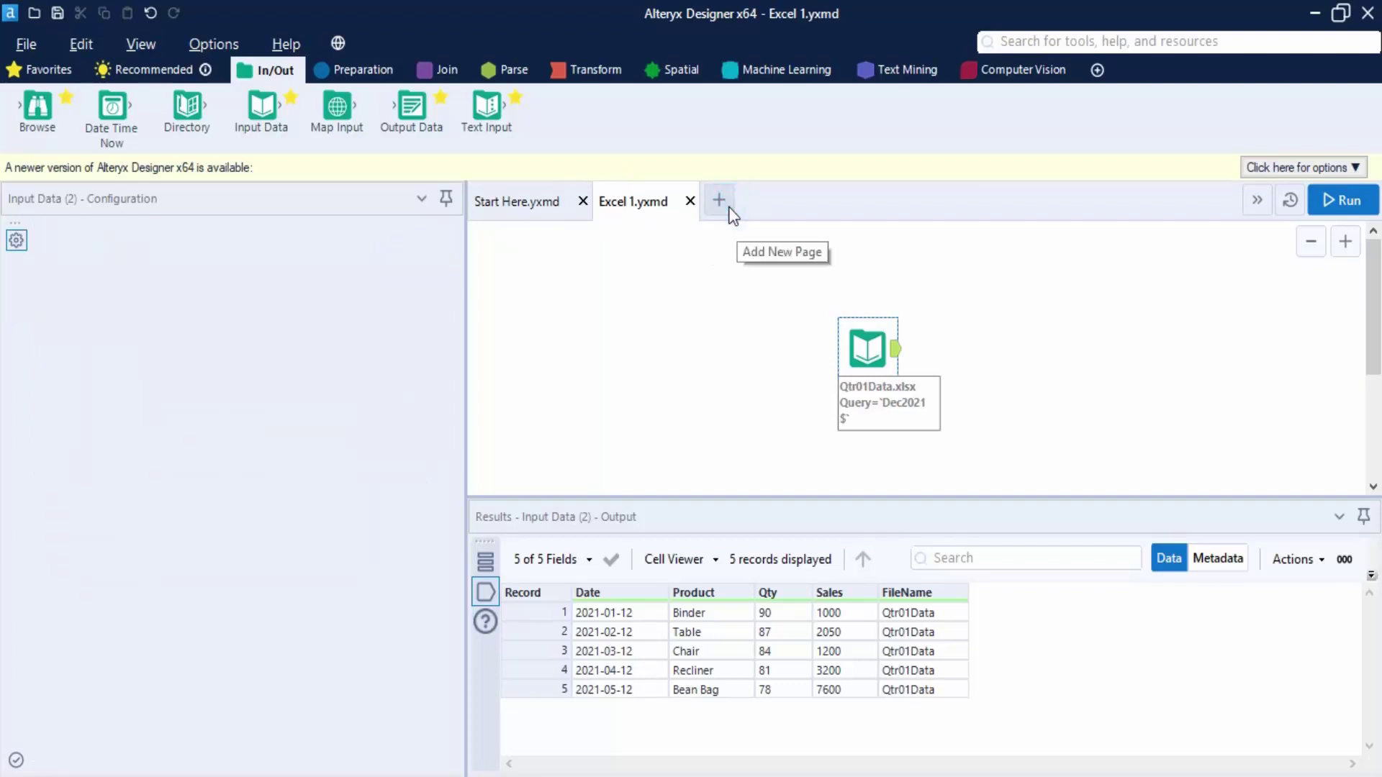
Step: Create a new blank workflow and close the Excel 1.yxmd workflow
click(729, 206)
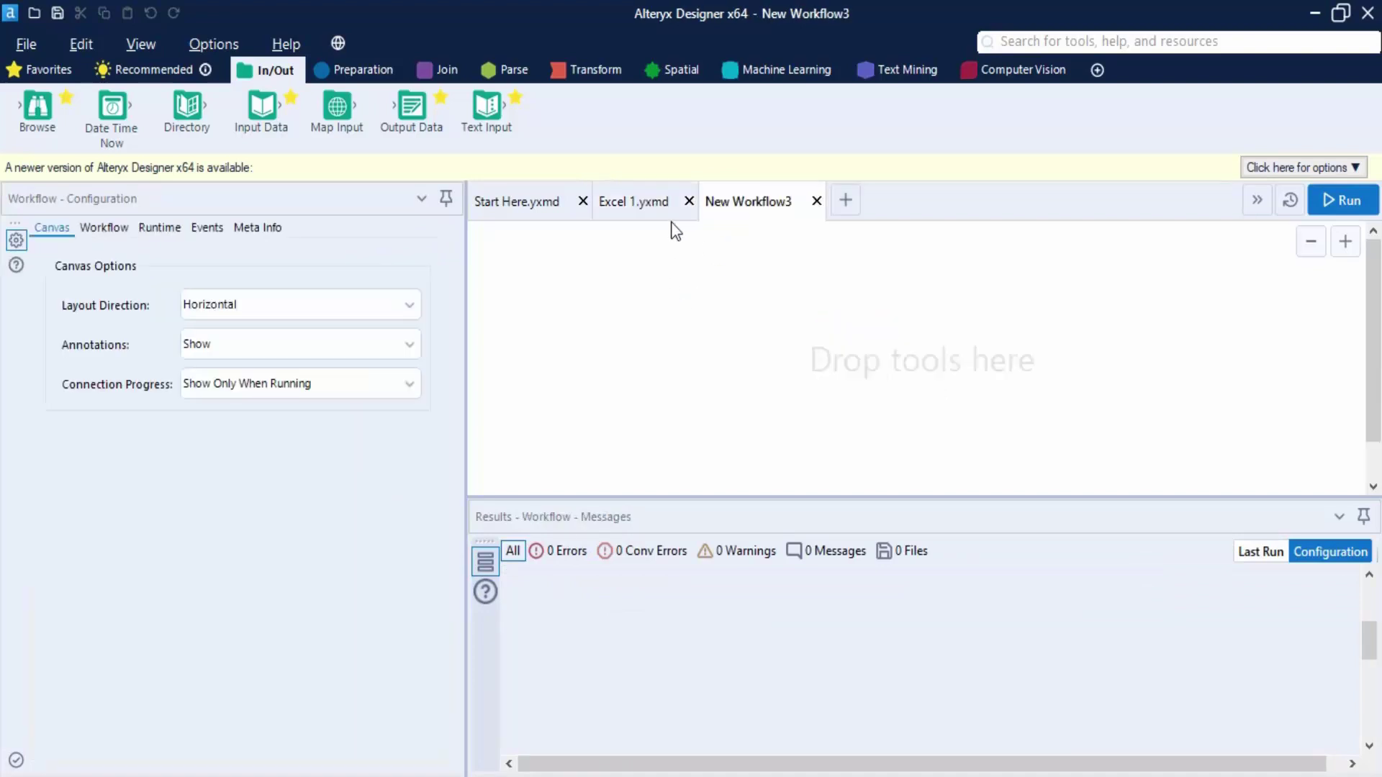
click(690, 202)
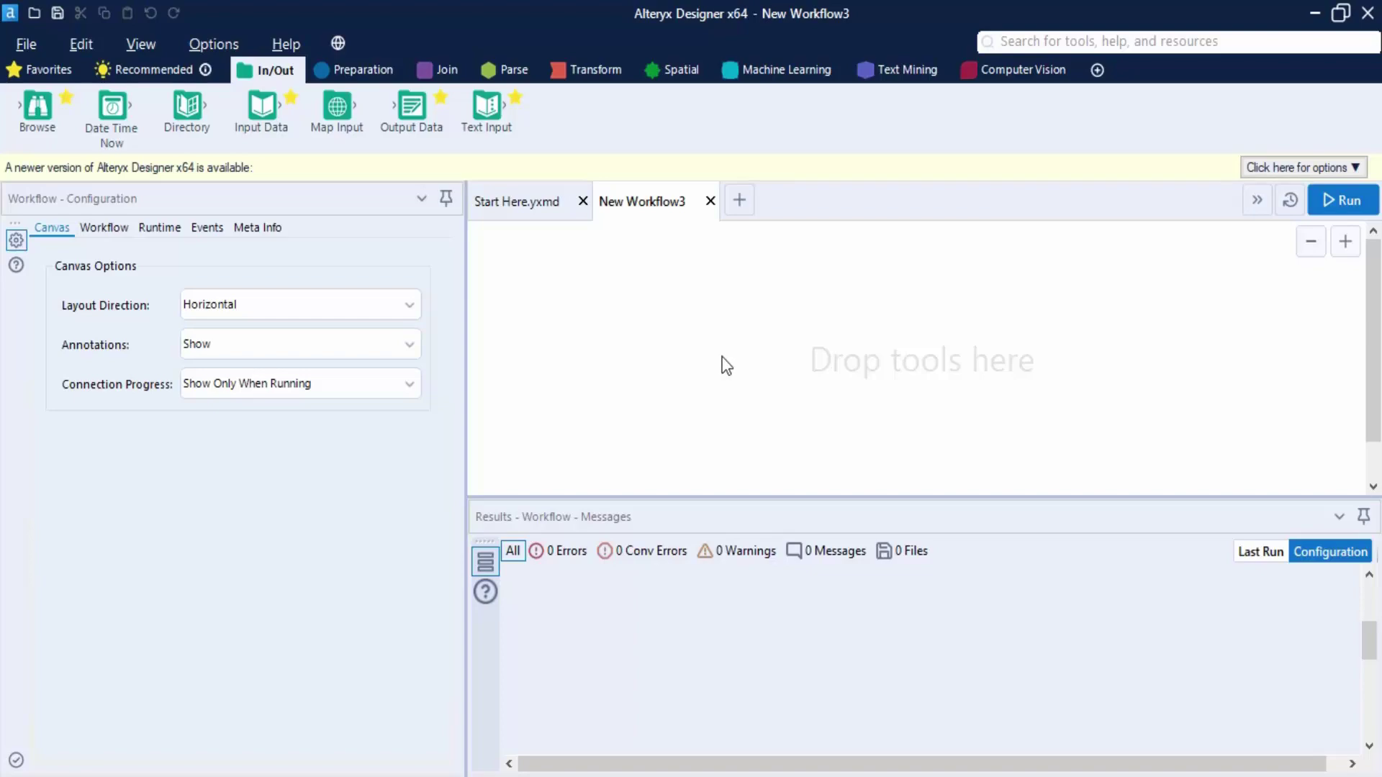
Step: Switch to the CSV folder in File Explorer and open Data 2020.csv in a maximized Notepad window
click(573, 770)
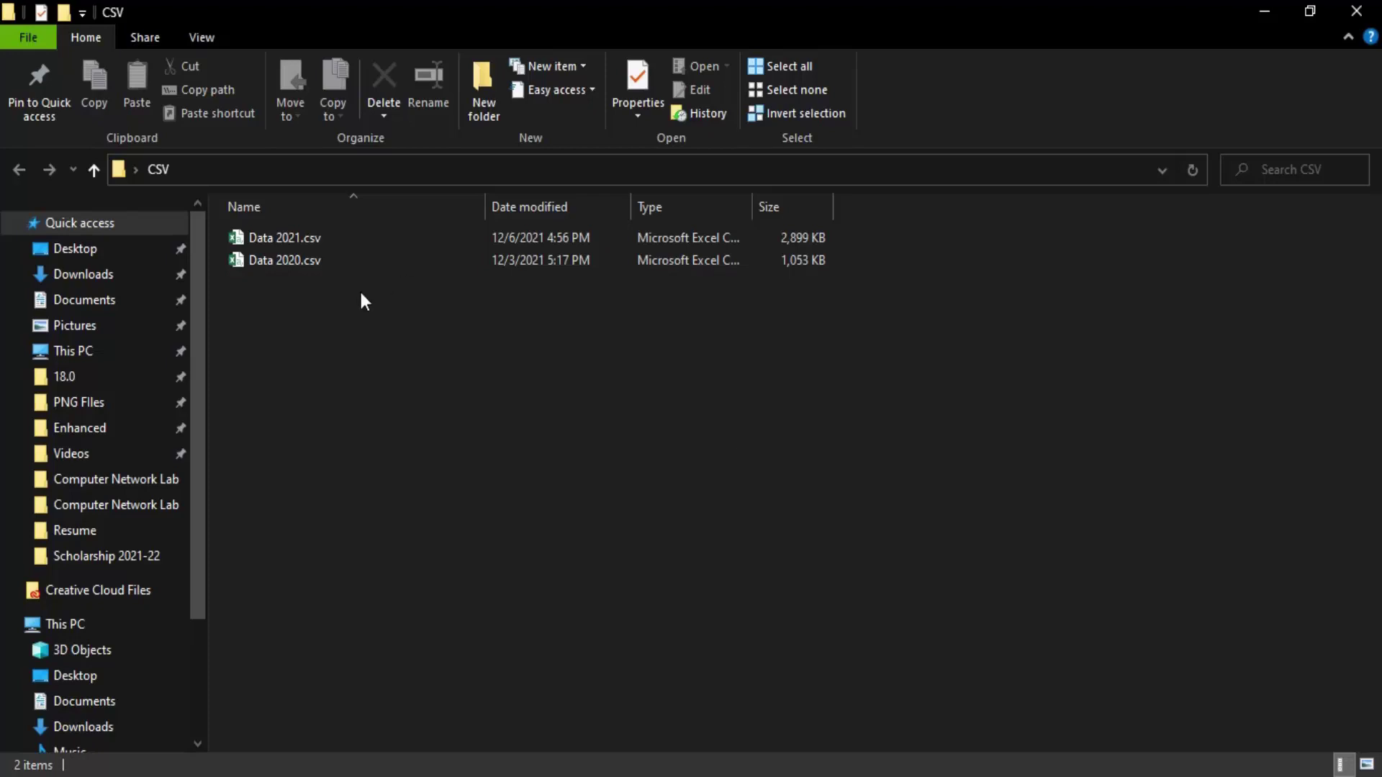
click(295, 264)
right_click(296, 265)
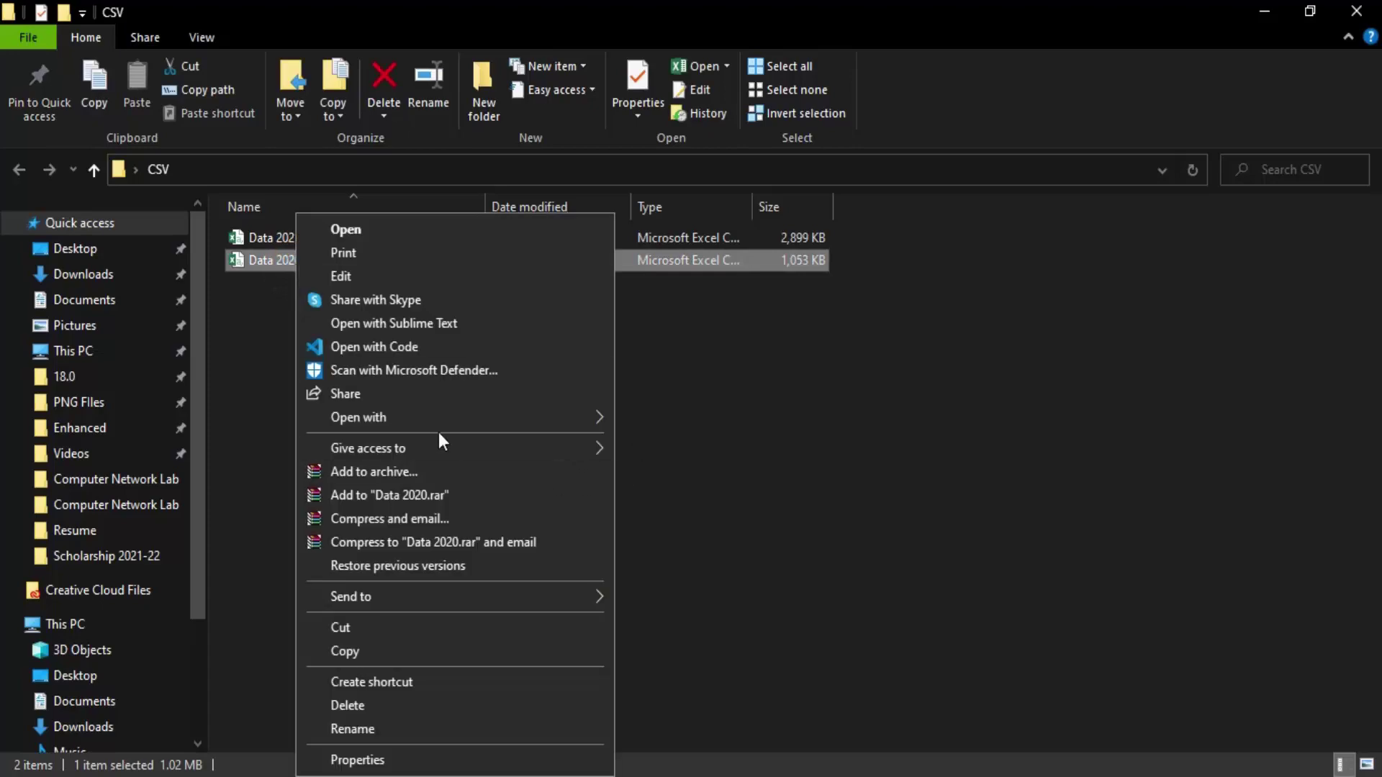
mouse_move(541, 417)
click(667, 448)
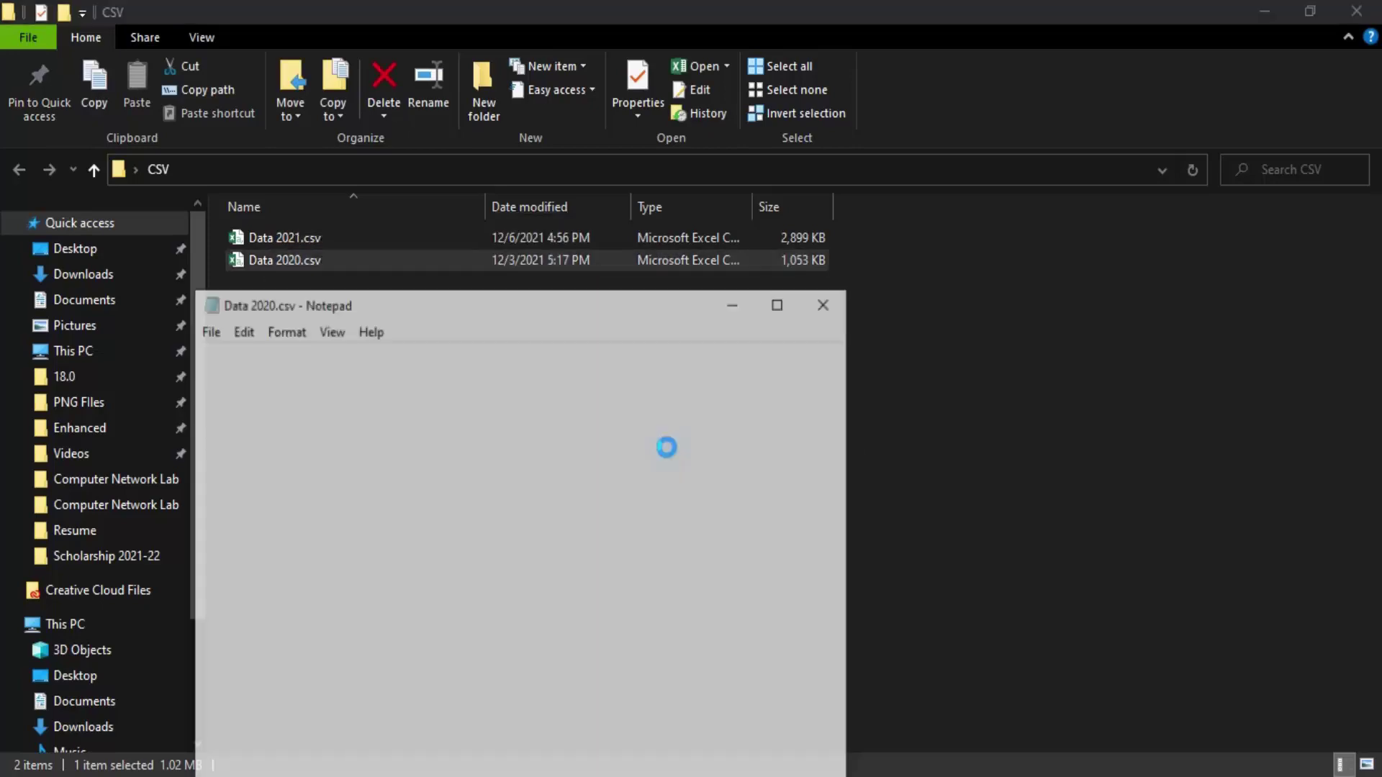
key(super+Up)
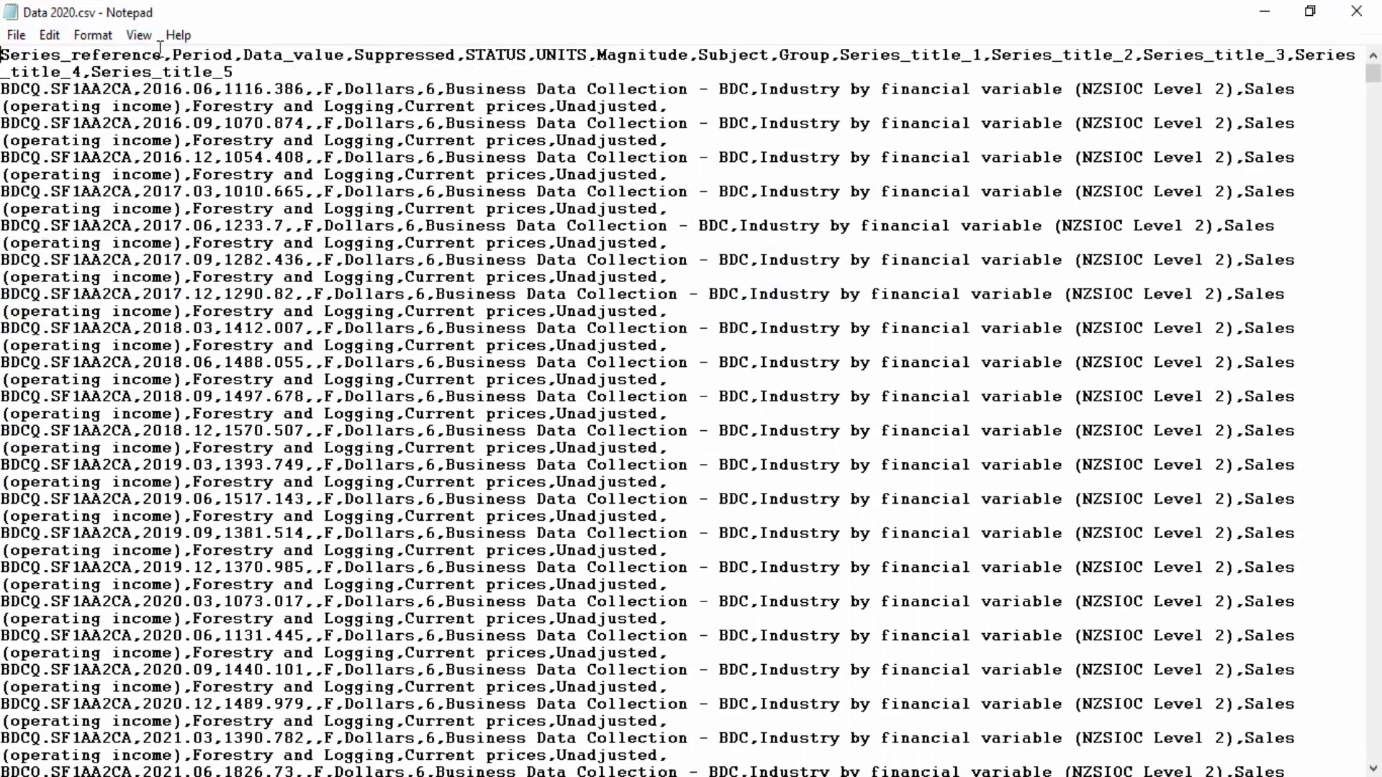
Step: Examine the header names, data rows and comma separators of Data 2020.csv, and close Notepad
drag(153, 55, 11, 54)
drag(173, 54, 557, 54)
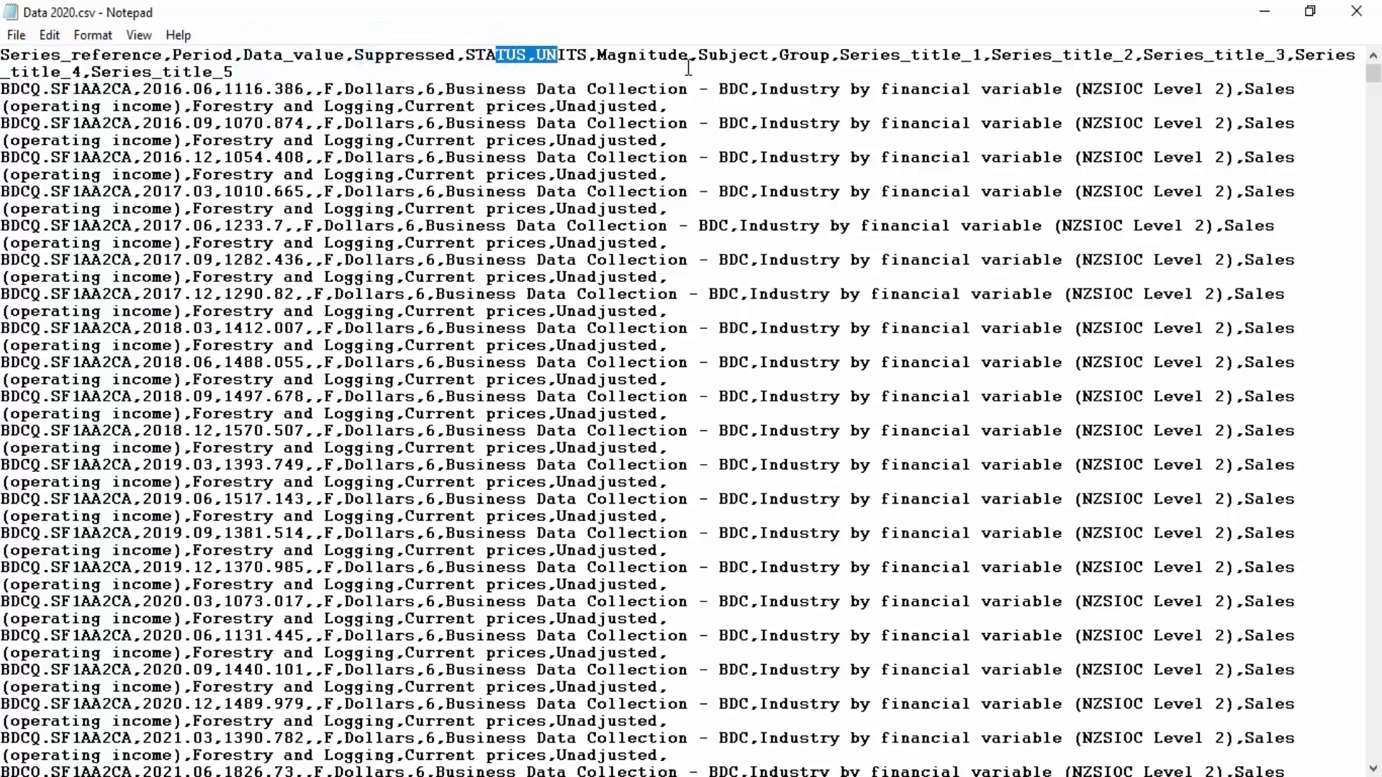
scroll(779, 207, down, 20)
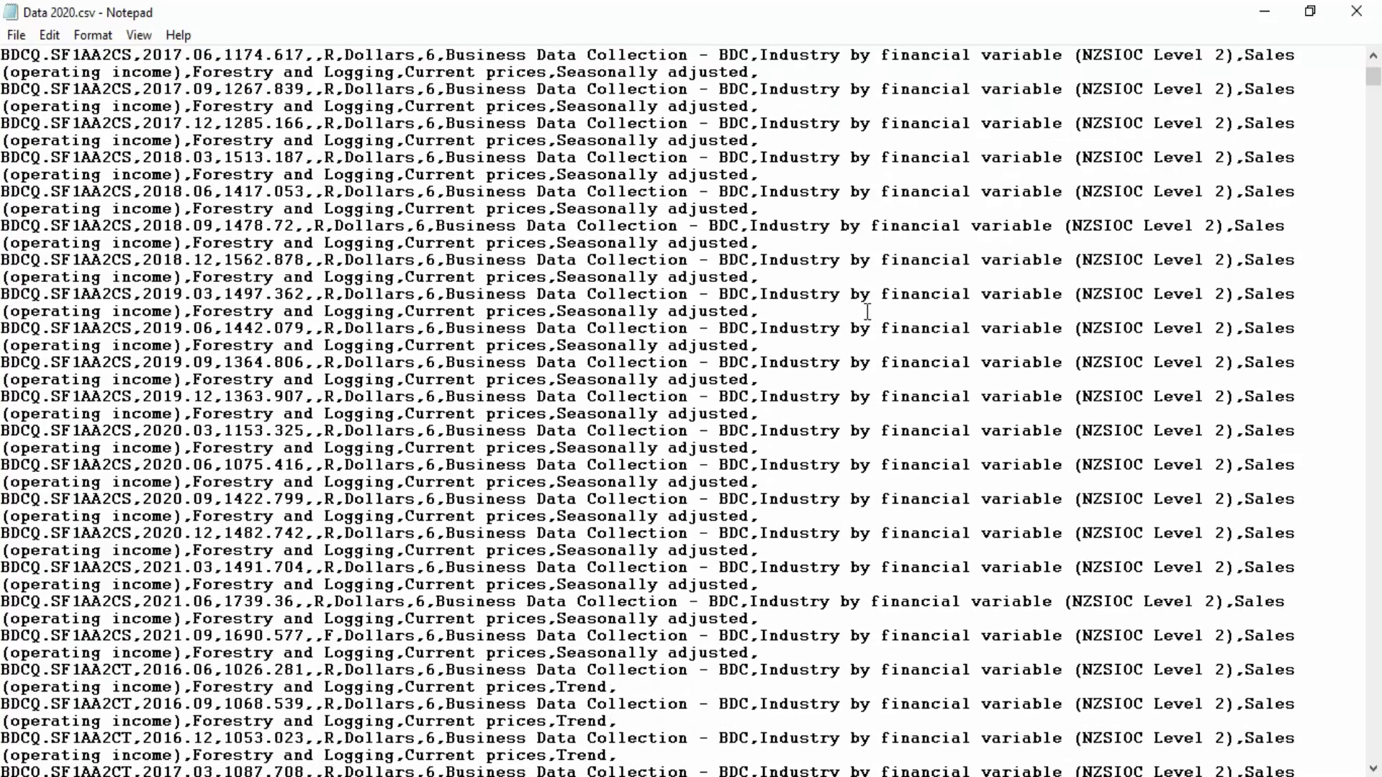
scroll(868, 311, down, 20)
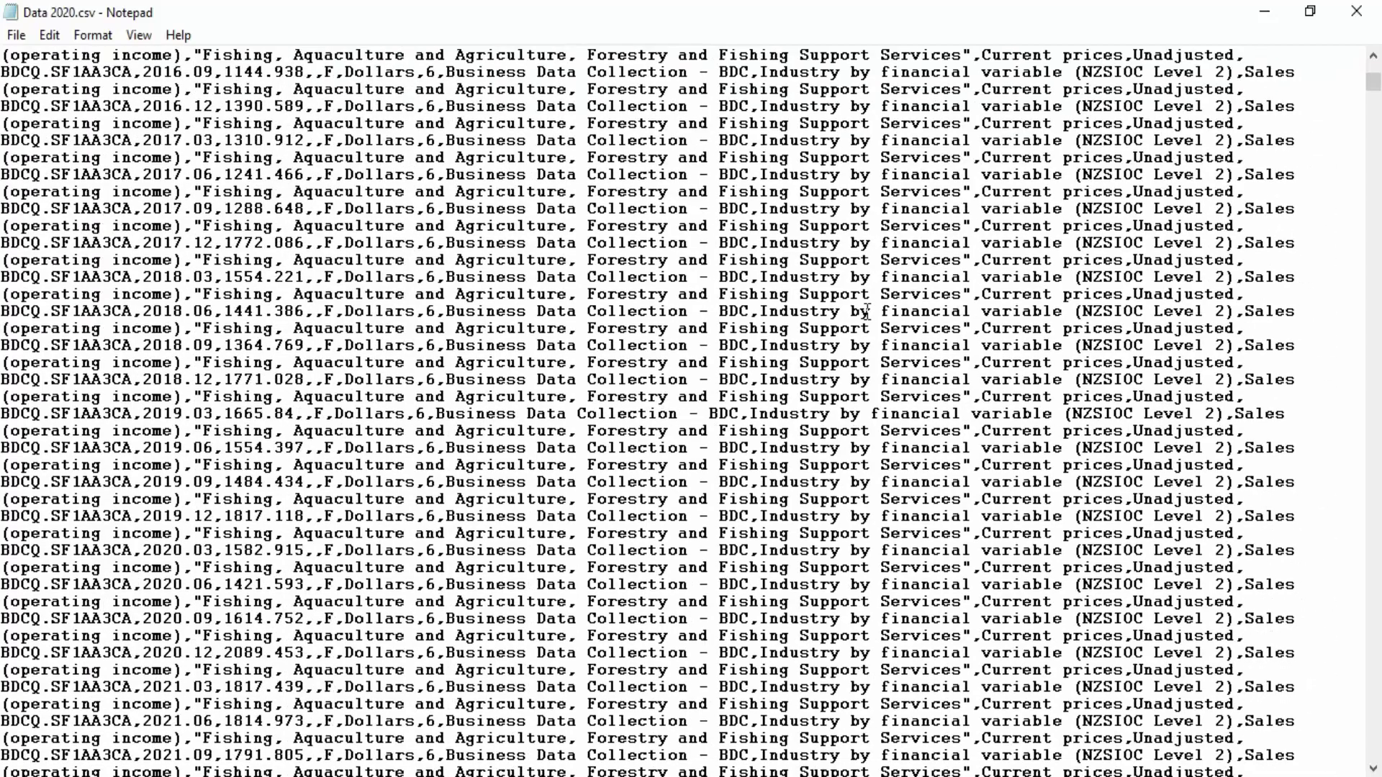
scroll(866, 311, up, 20)
scroll(868, 311, up, 20)
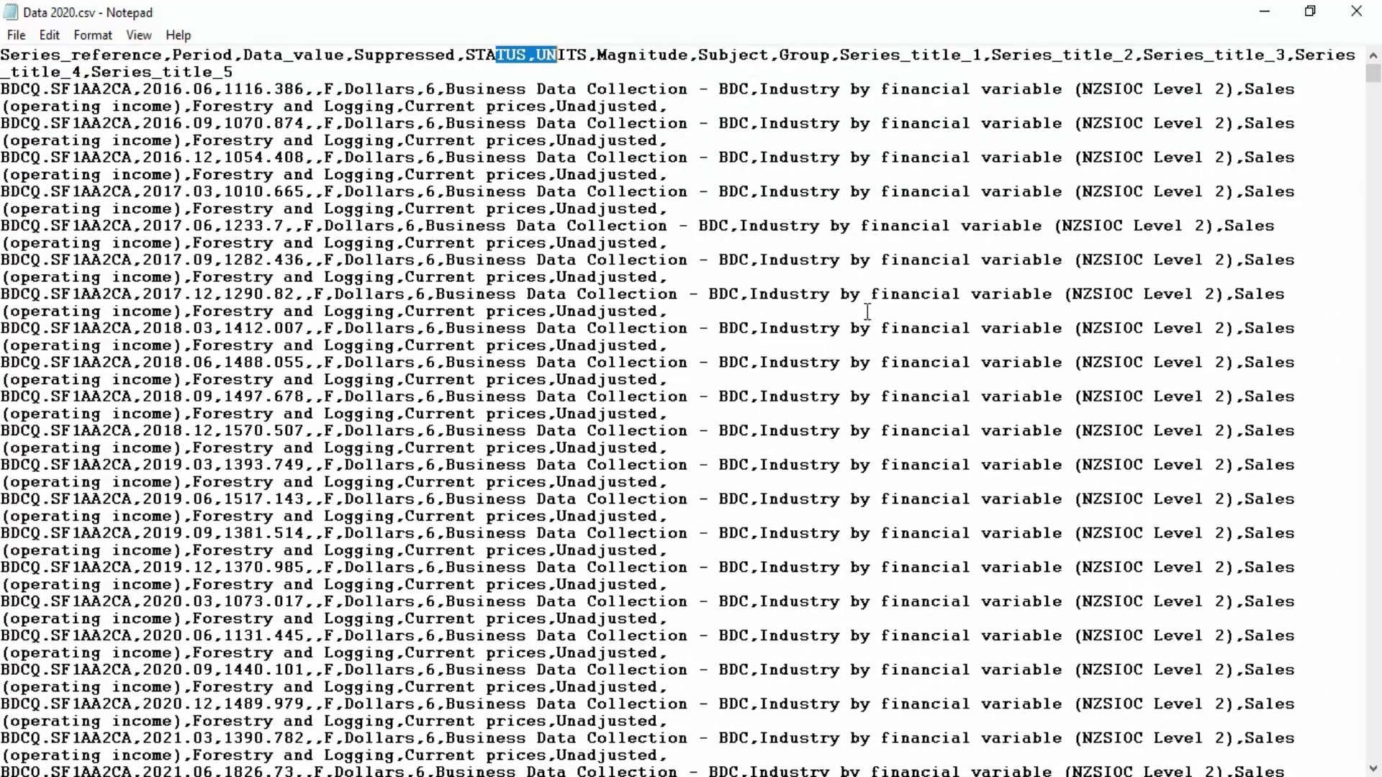
click(749, 93)
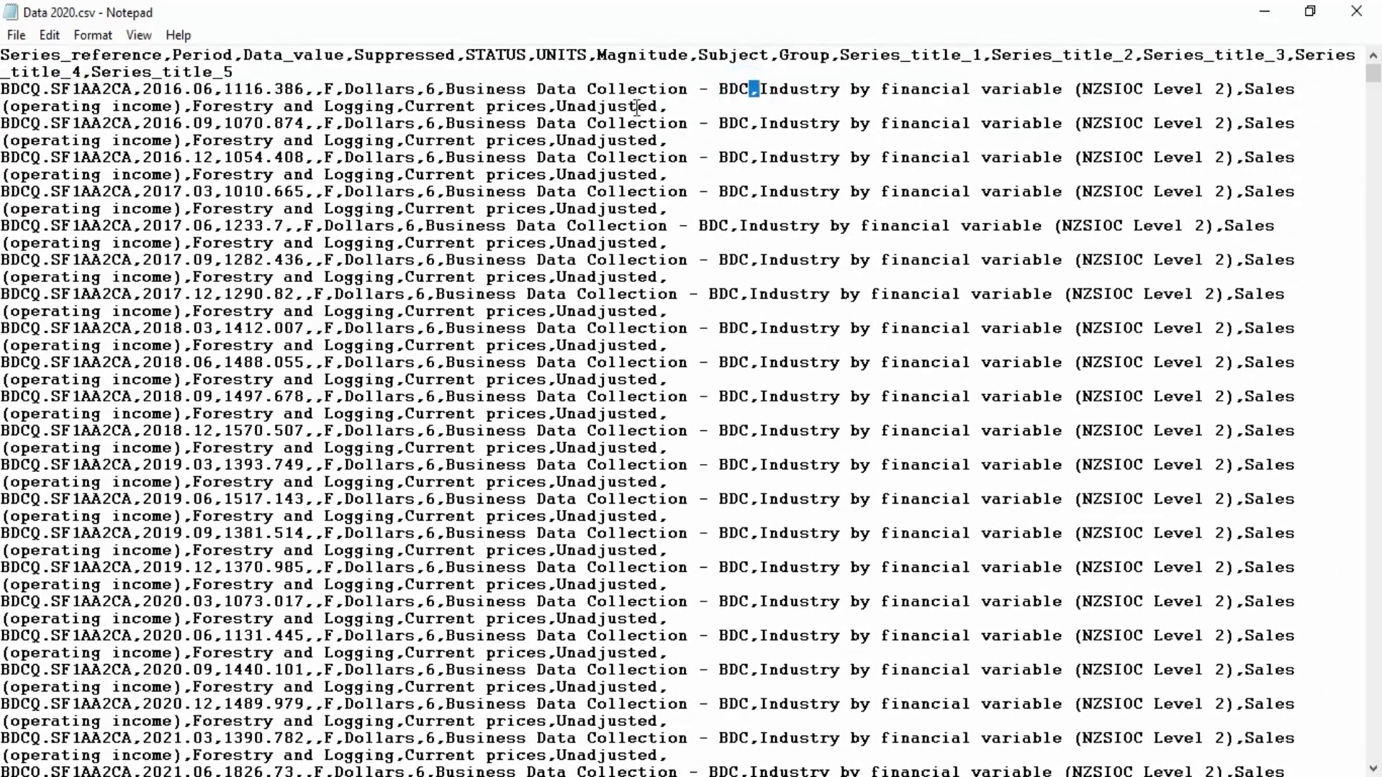
click(660, 105)
click(1357, 11)
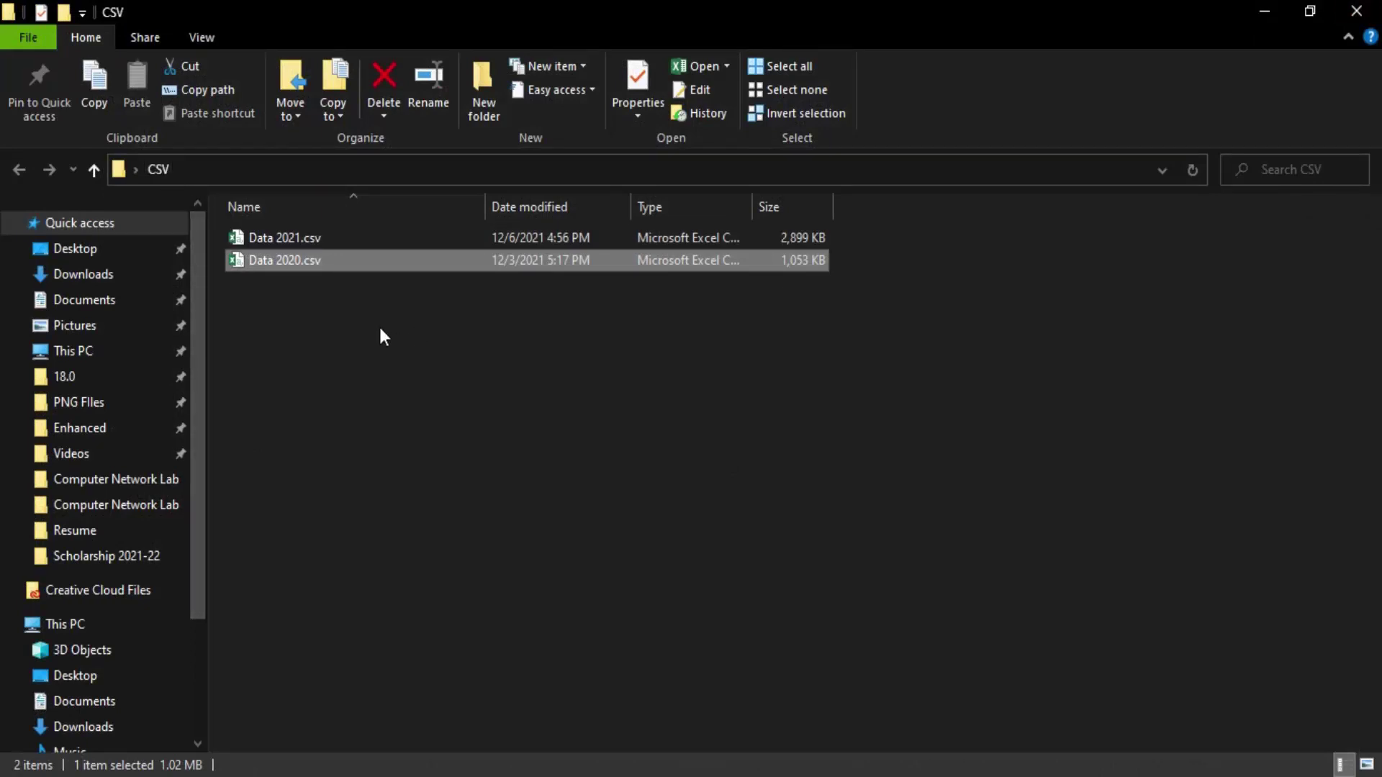
drag(358, 335, 293, 230)
click(325, 369)
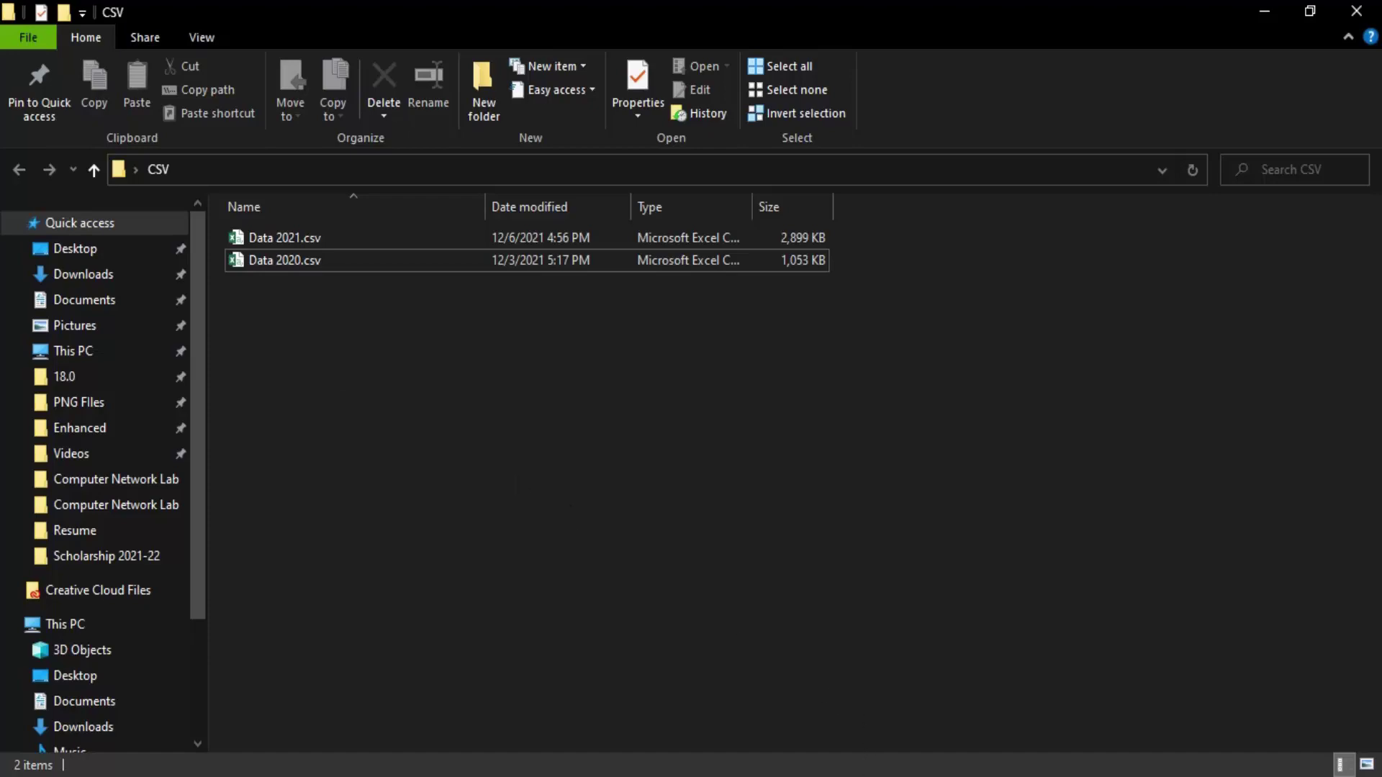
Step: Switch back to Alteryx Designer and place an Input Data tool on the blank canvas
click(840, 772)
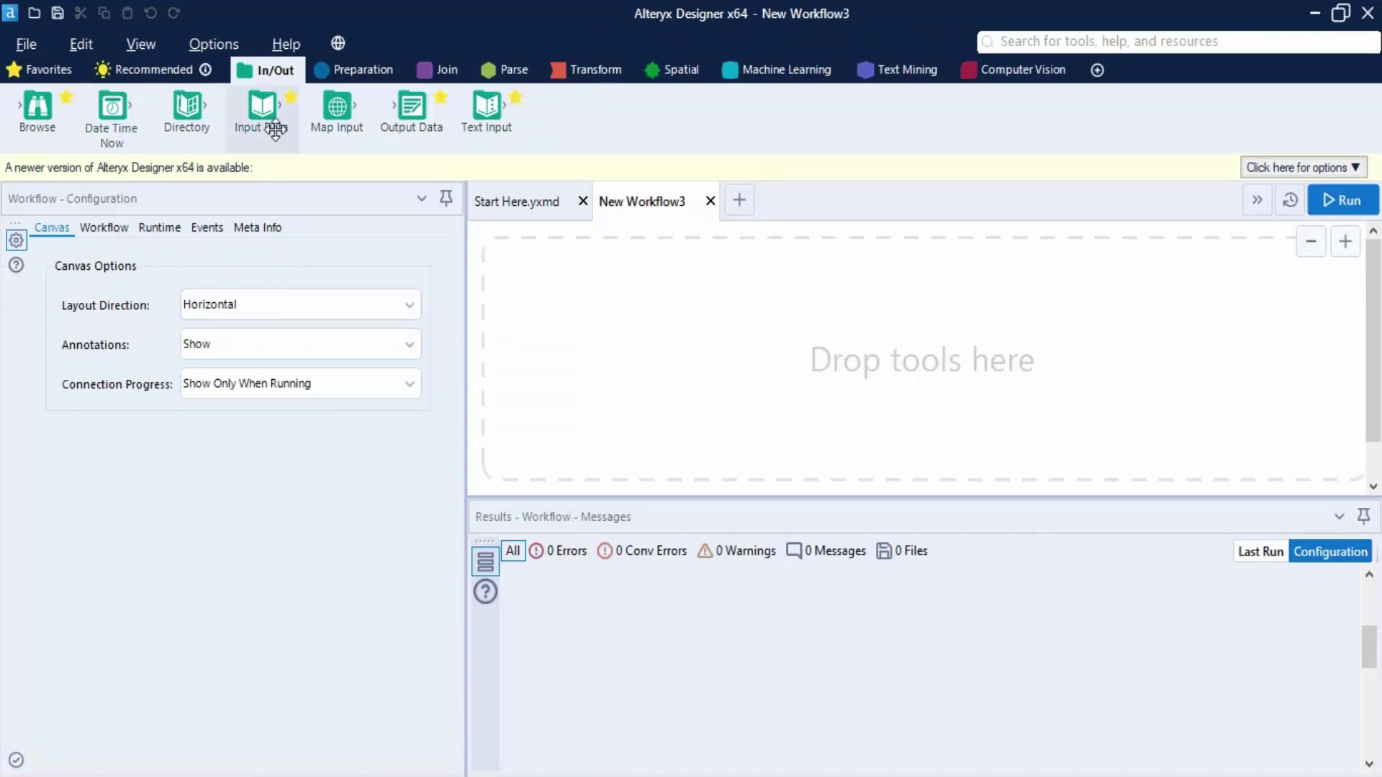
drag(276, 129, 864, 360)
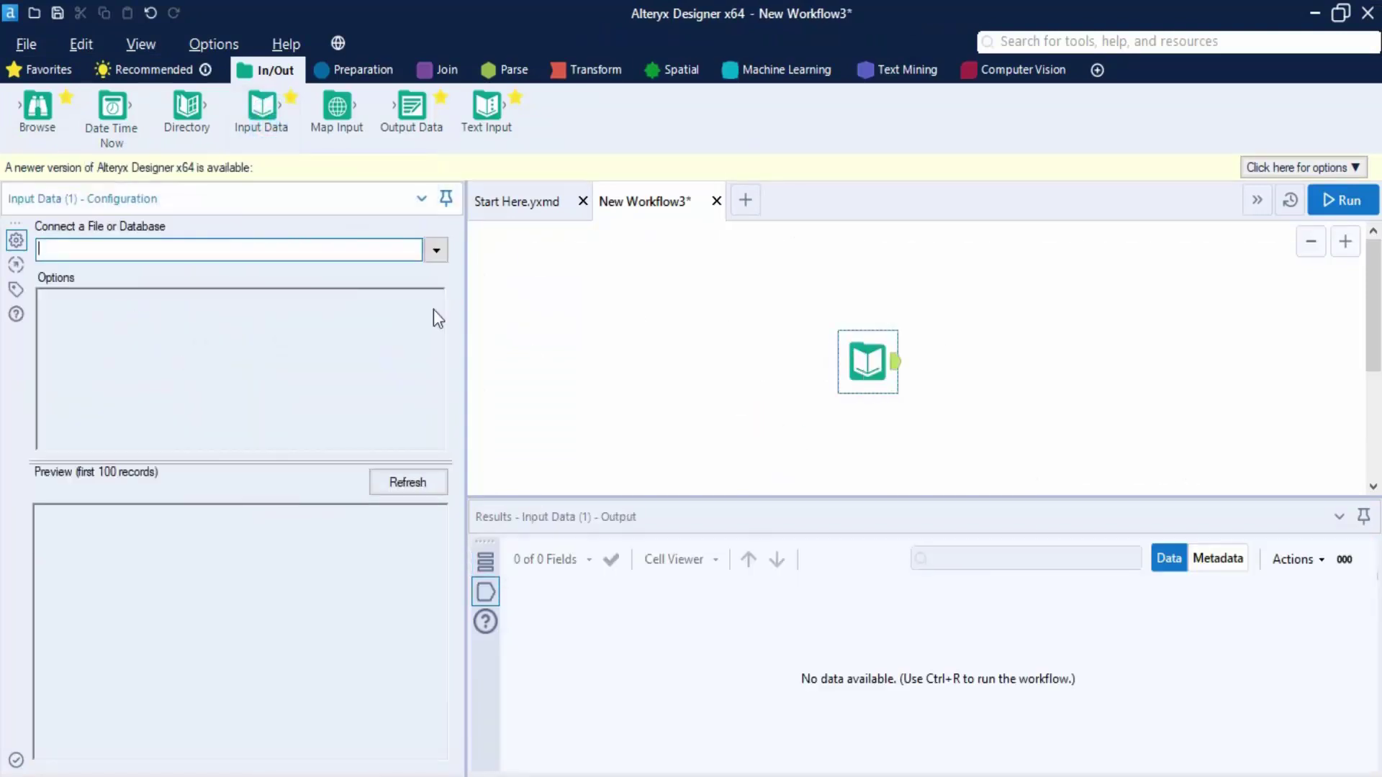
Step: Connect the Input Data tool to the file Data 2021.csv in the CSV folder on the Desktop
click(434, 253)
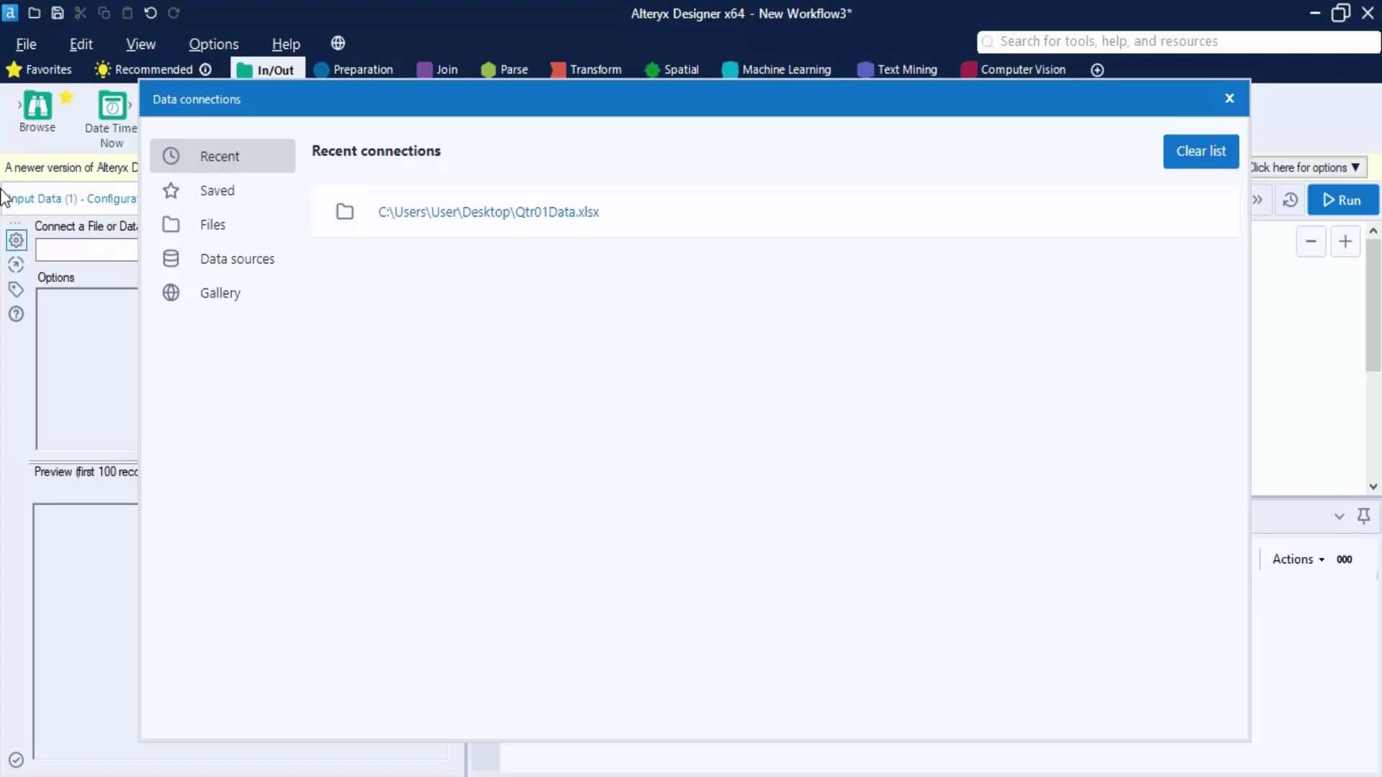
click(196, 225)
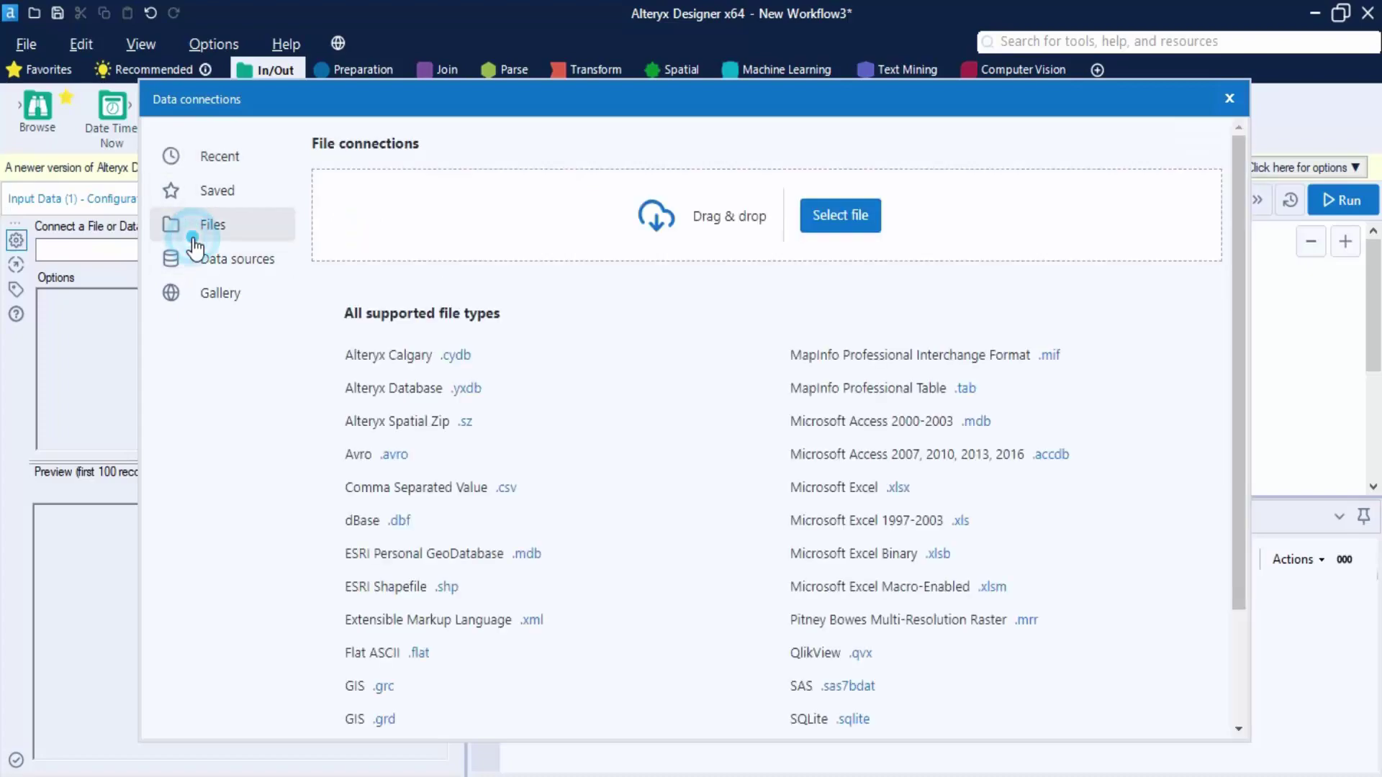
click(841, 215)
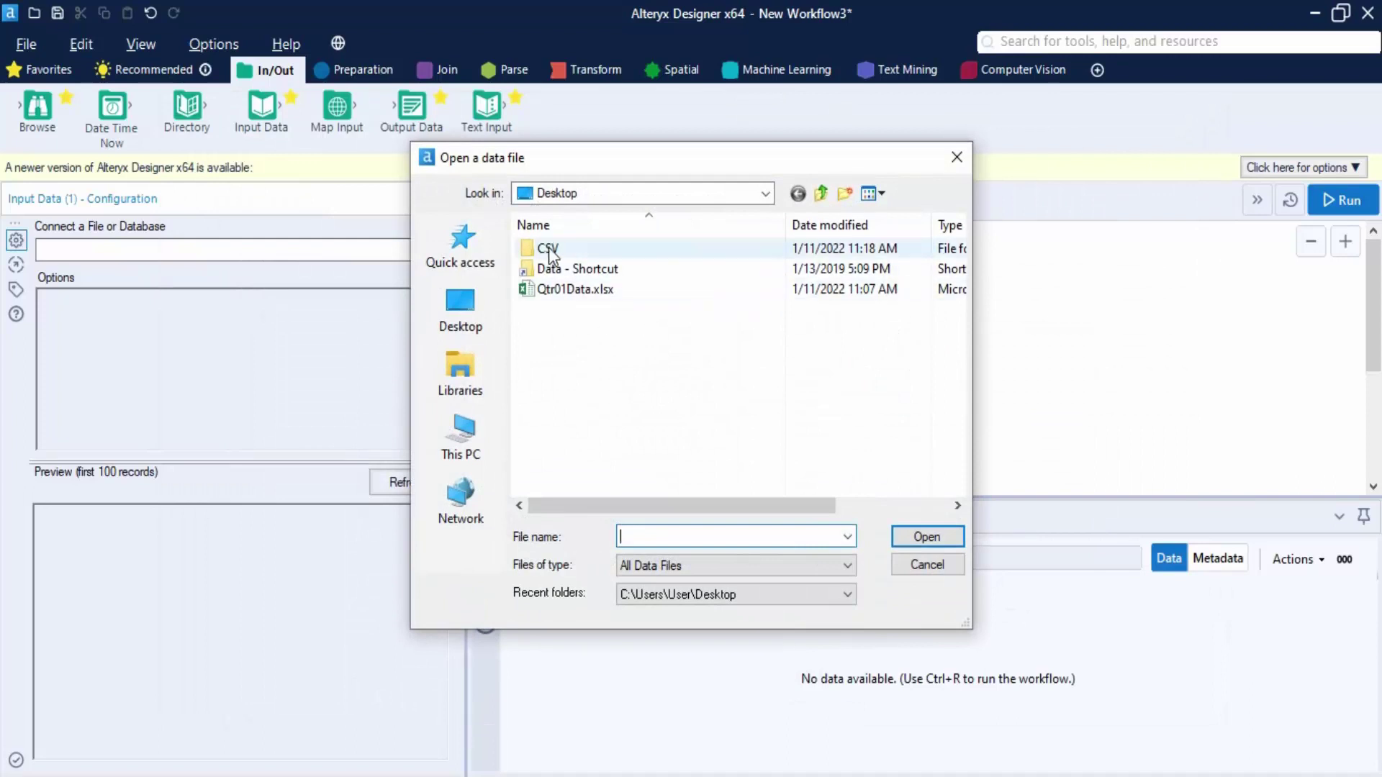
double_click(549, 249)
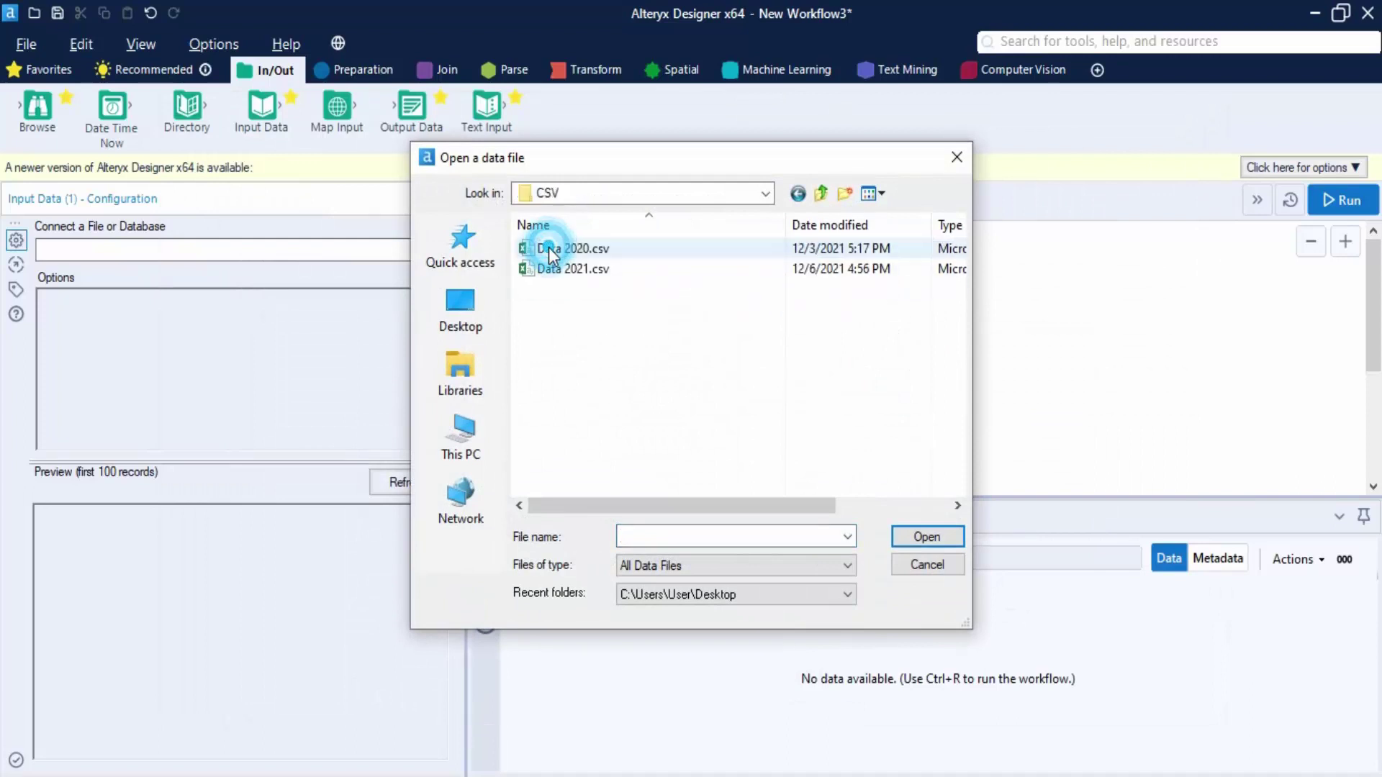
click(595, 267)
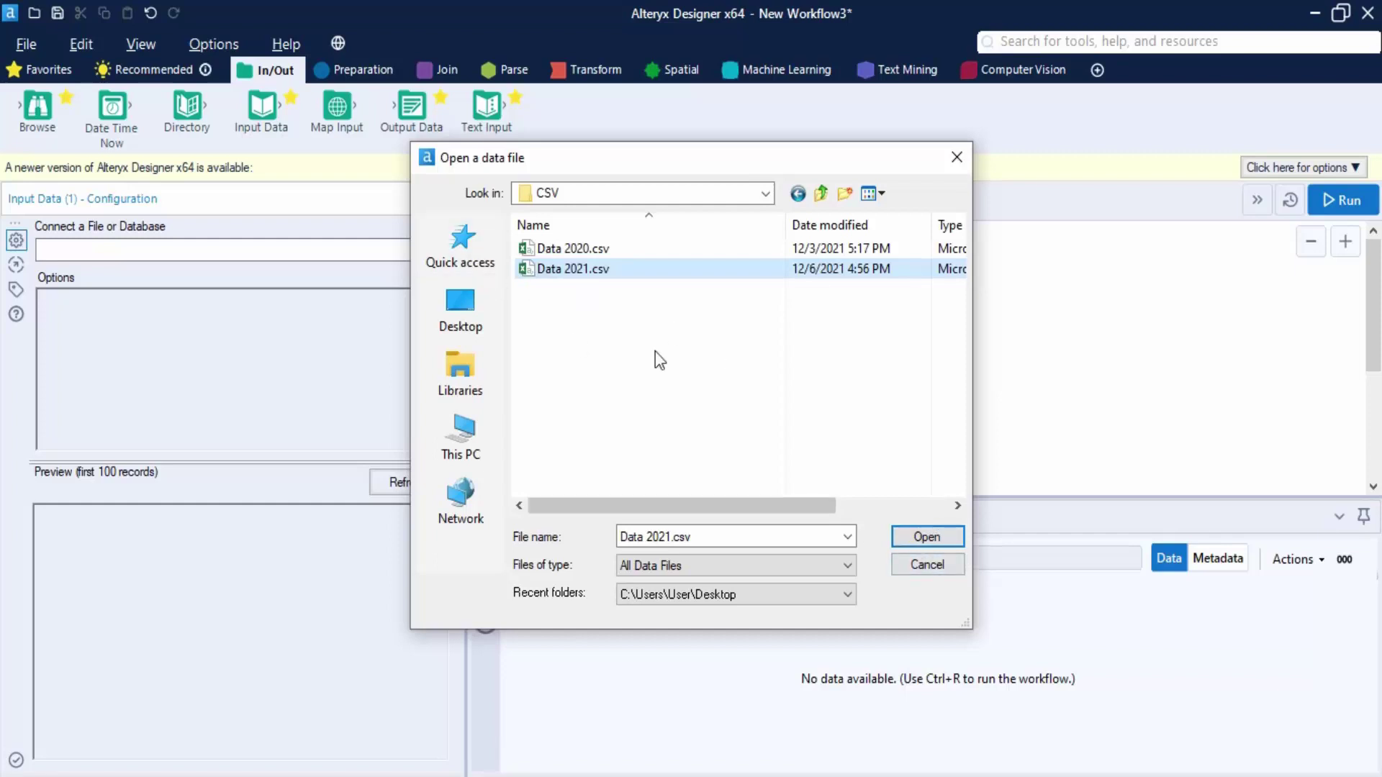
click(946, 541)
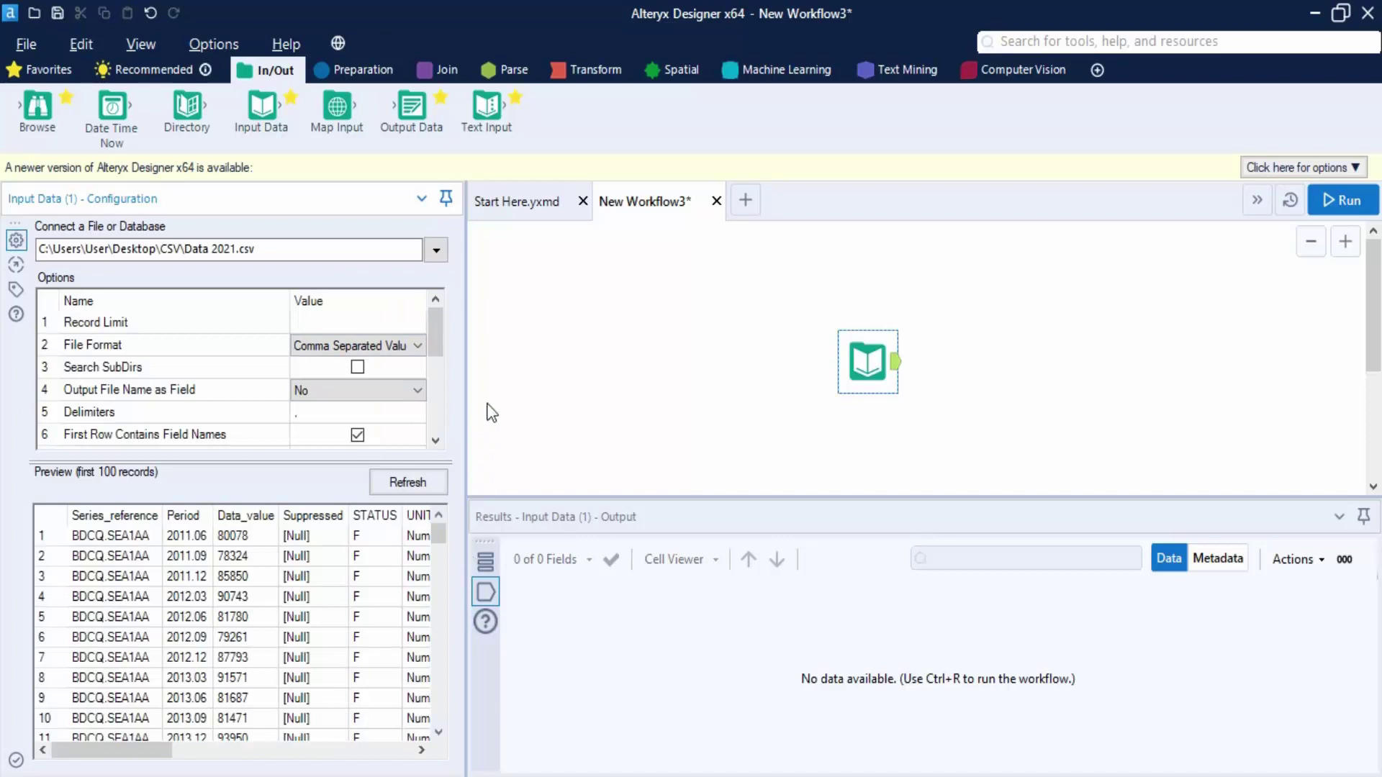
Step: Widen the Input Data configuration pane and run the workflow to check the fields and records in the output
drag(466, 467, 522, 467)
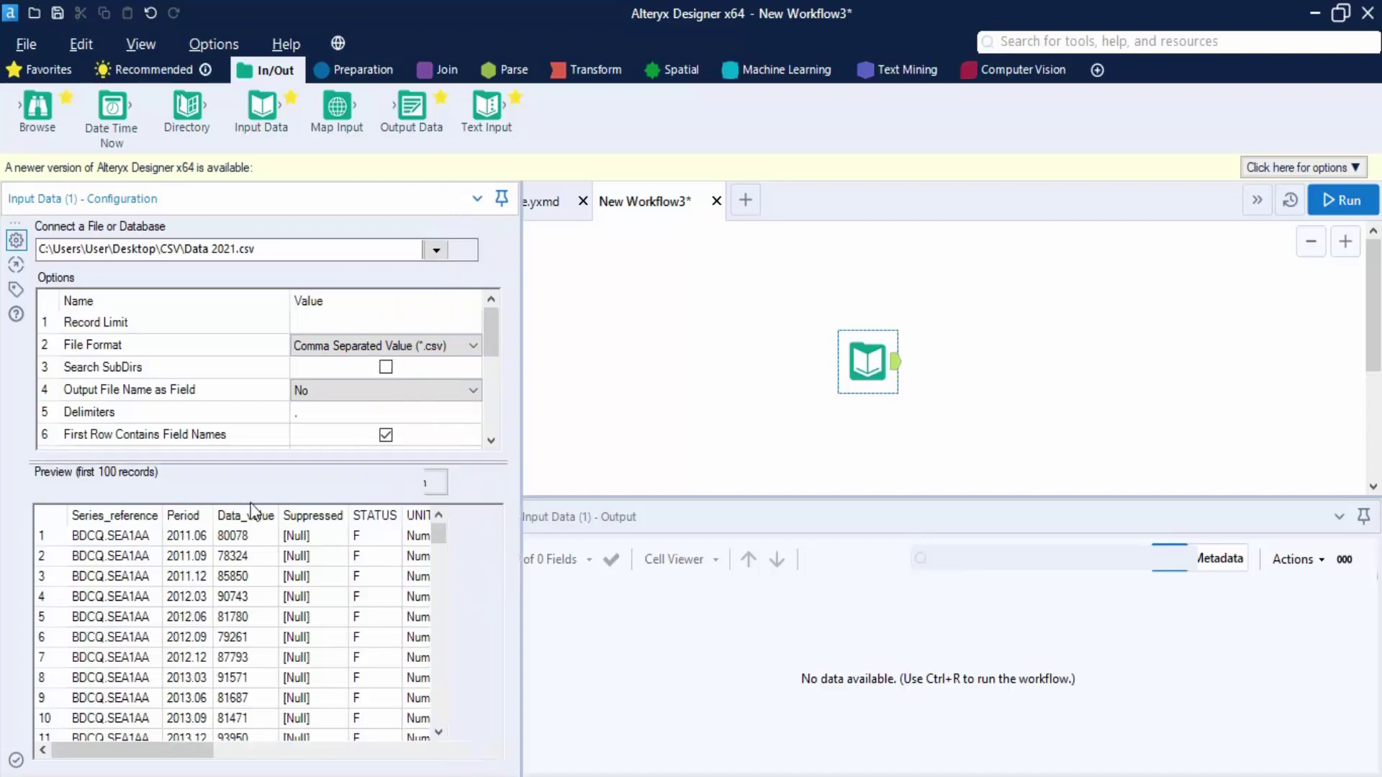
click(1358, 207)
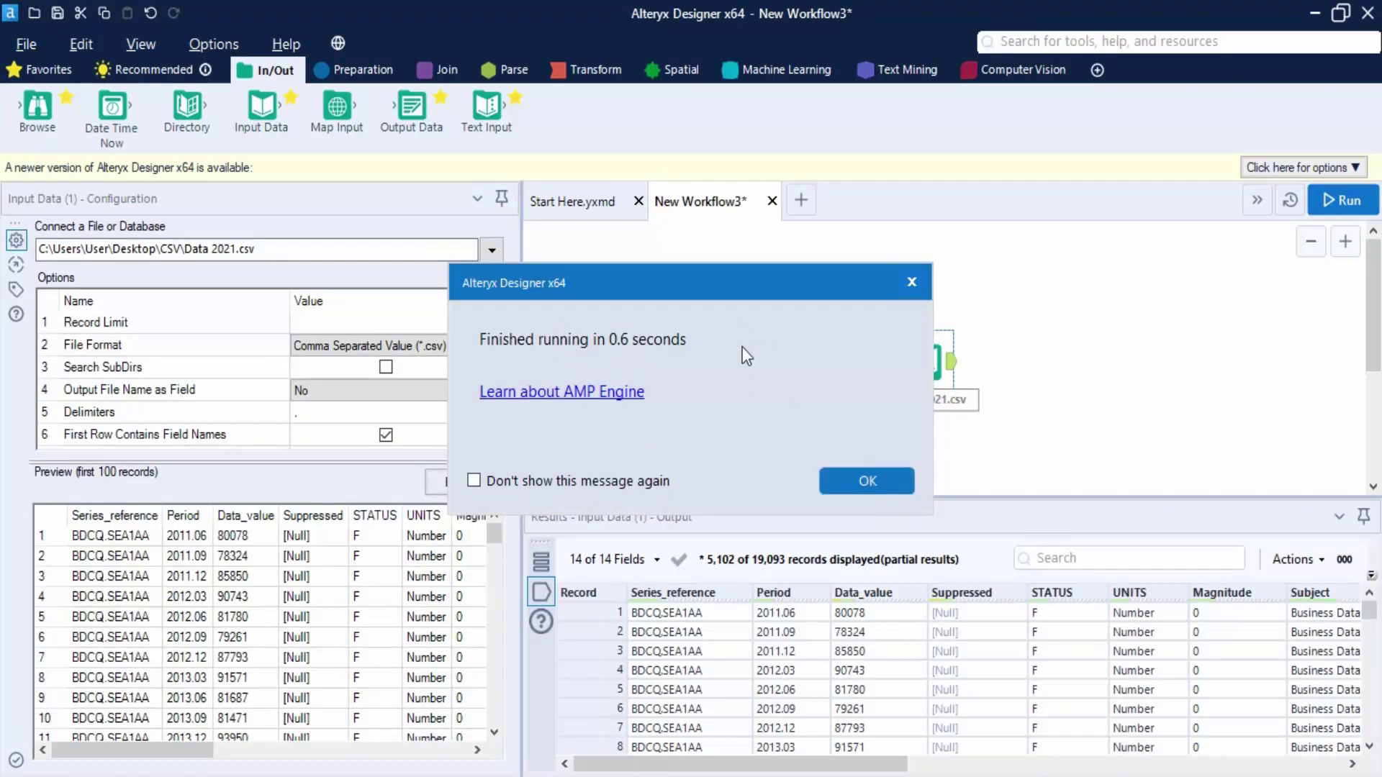
click(848, 482)
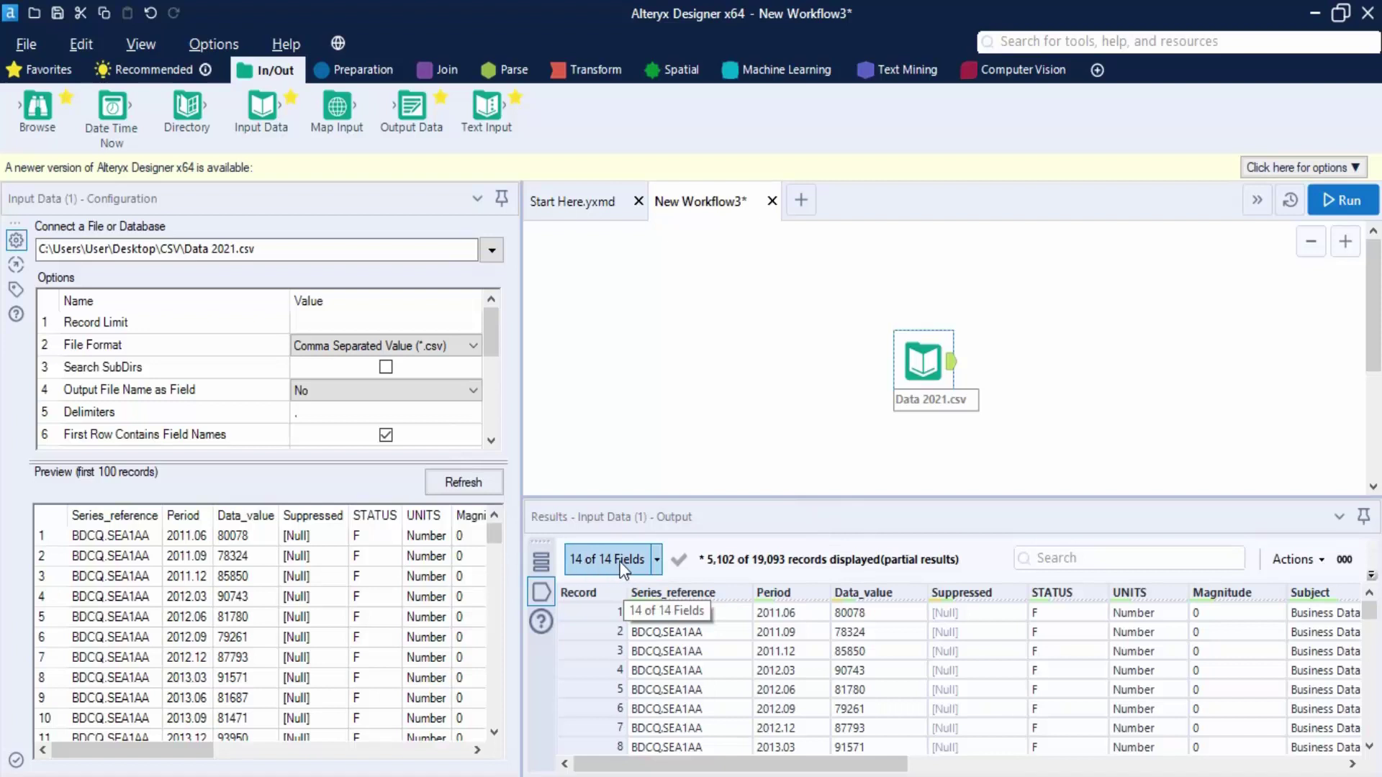
mouse_move(706, 574)
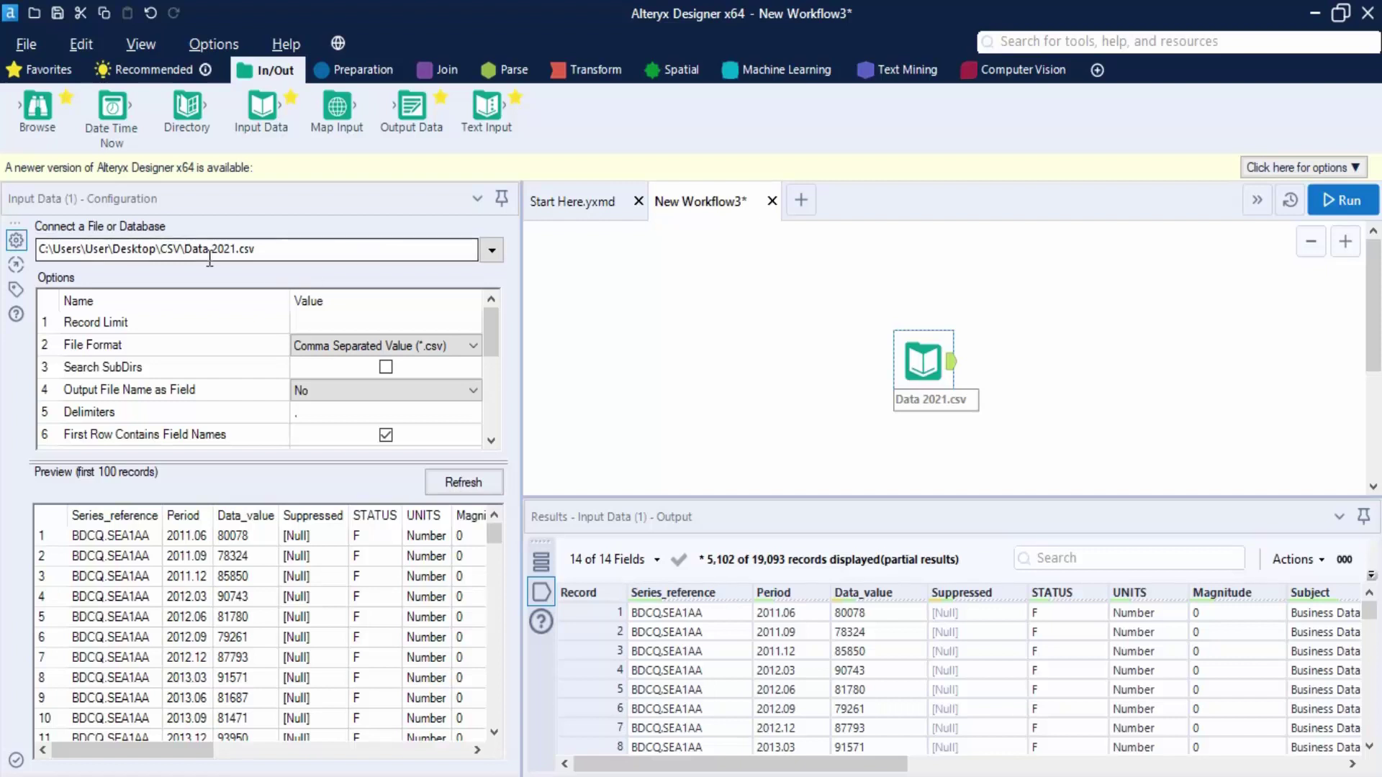
Step: Replace the year in the Input Data file path with a wildcard so it reads C:\Users\User\Desktop\CSV\Data*.csv
click(236, 249)
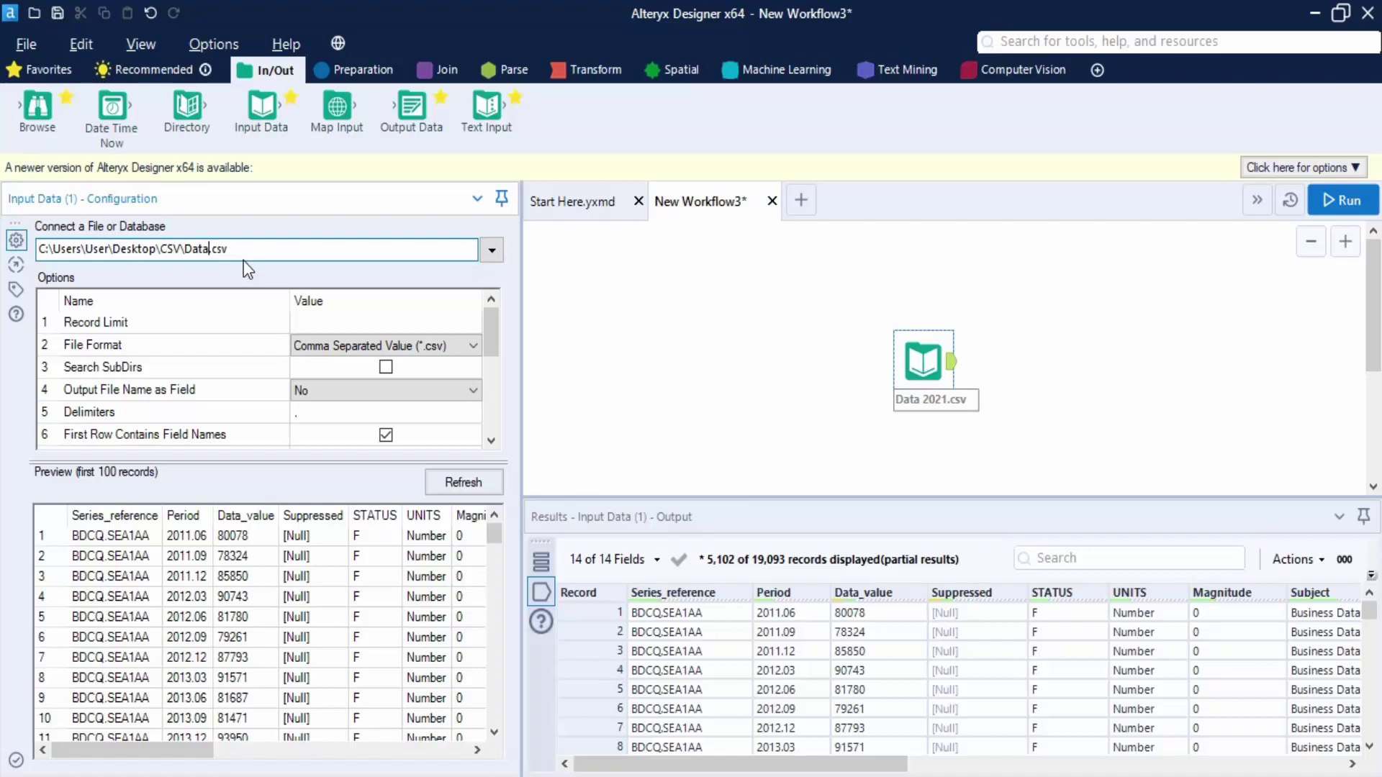
text(*)
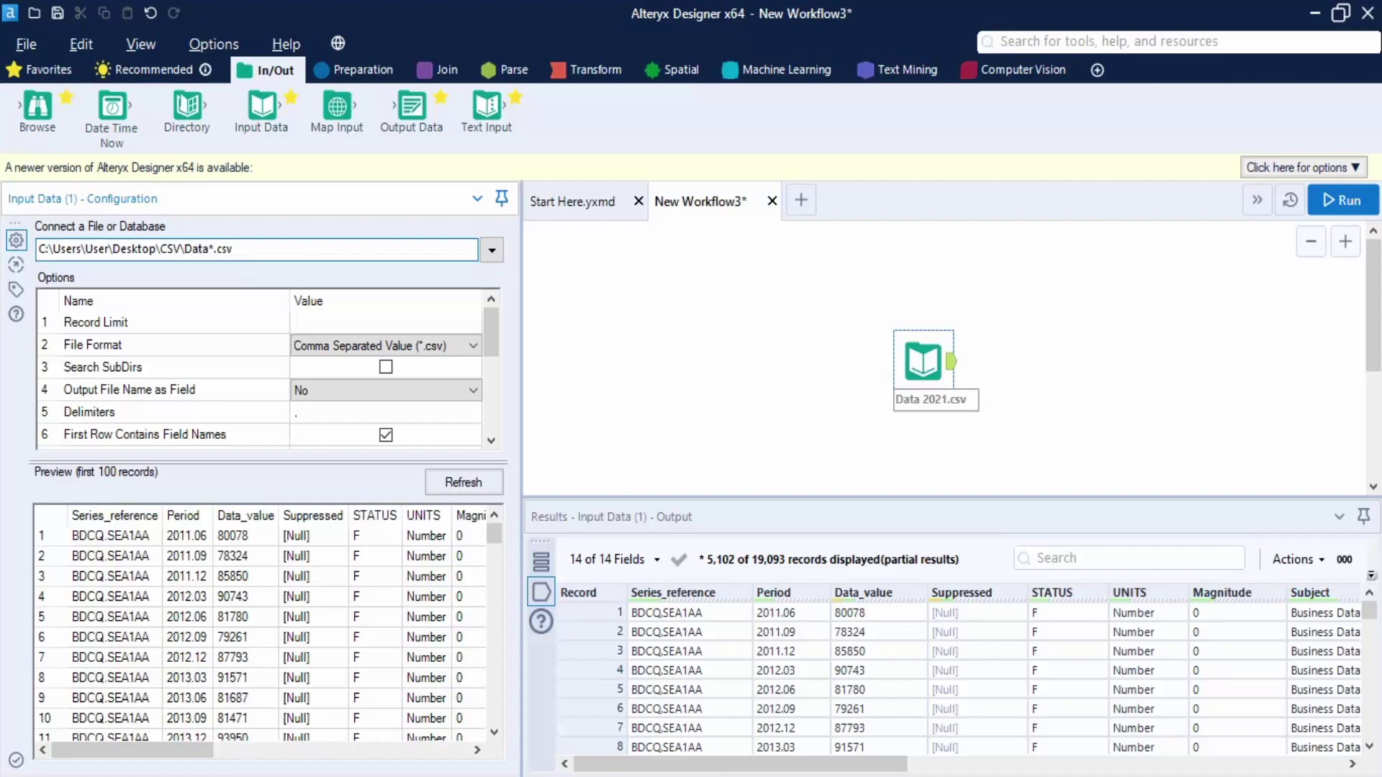
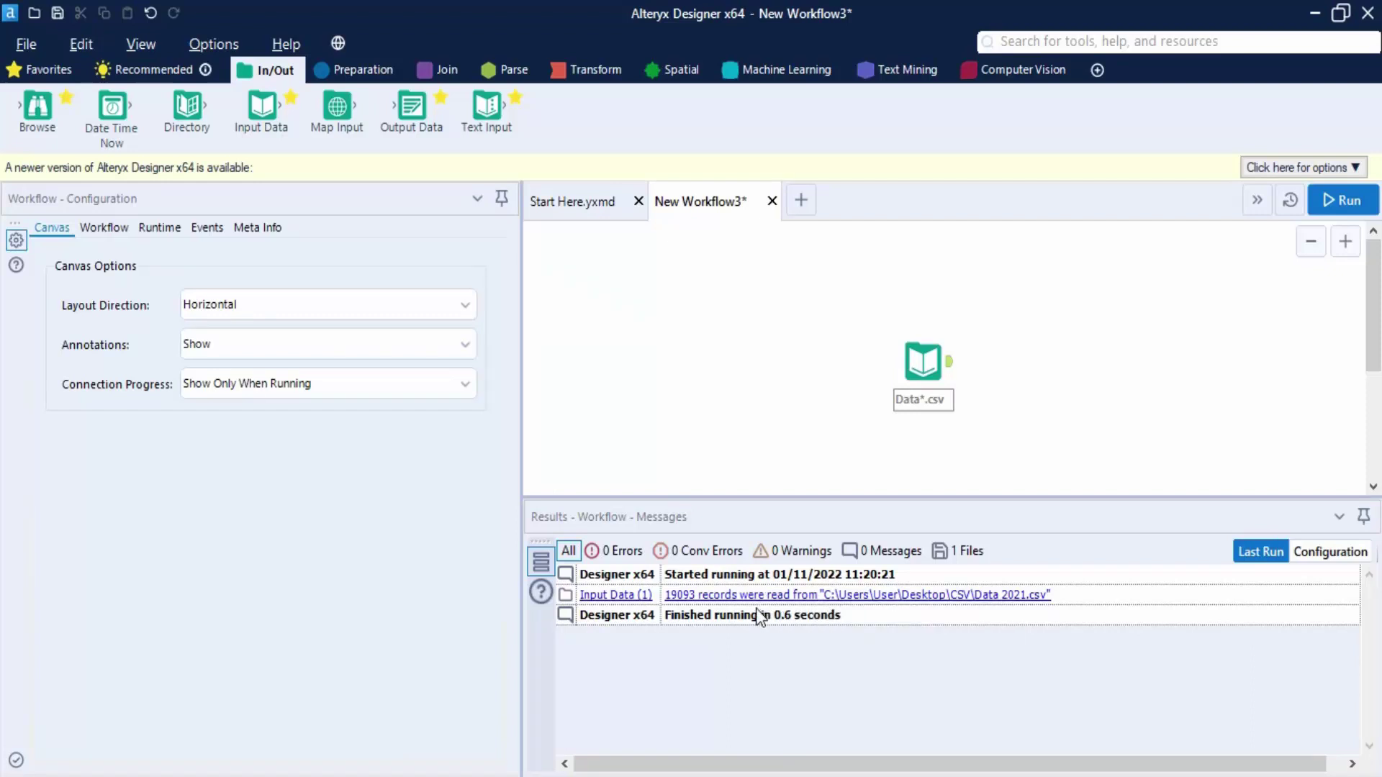
Step: Open Data 2021.csv in Excel from the workflow's run messages, view its rows and close Excel
click(739, 595)
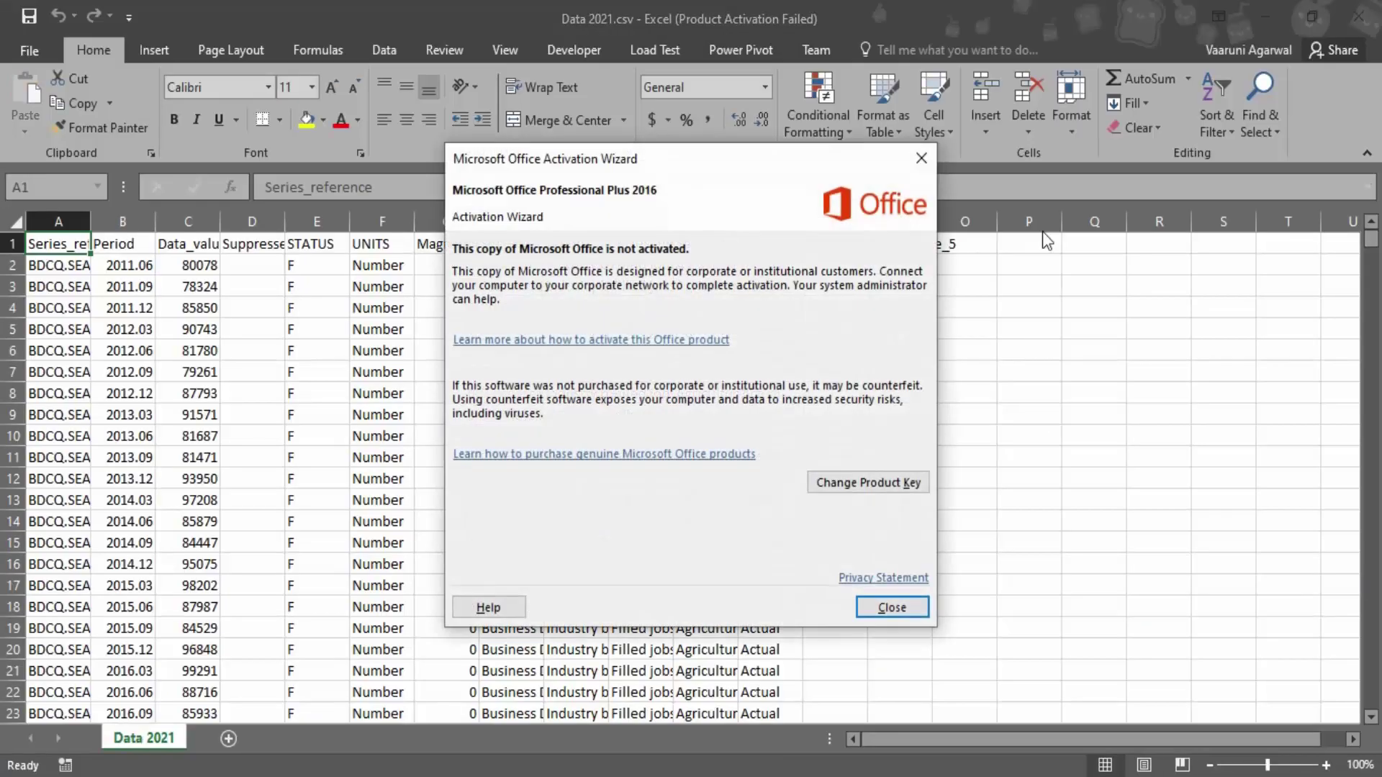
click(891, 607)
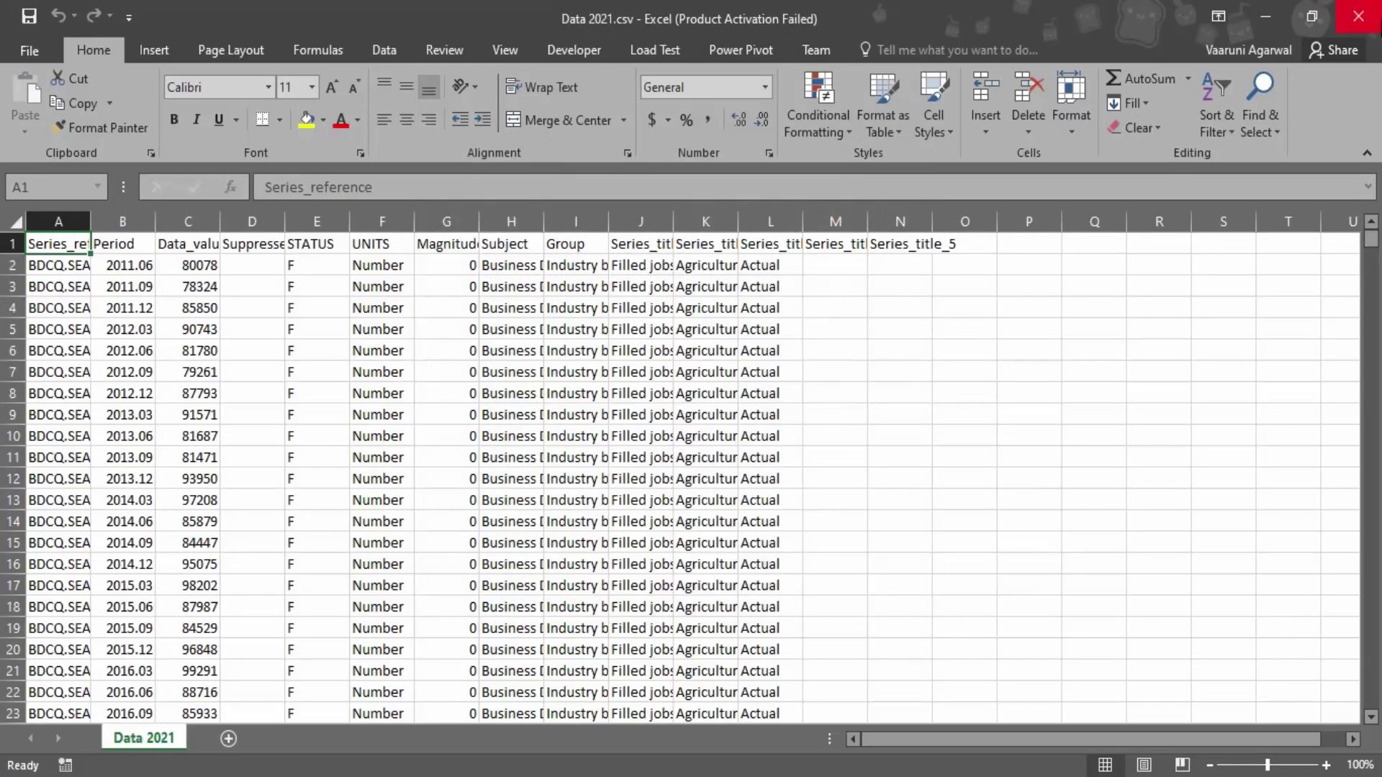
click(1358, 16)
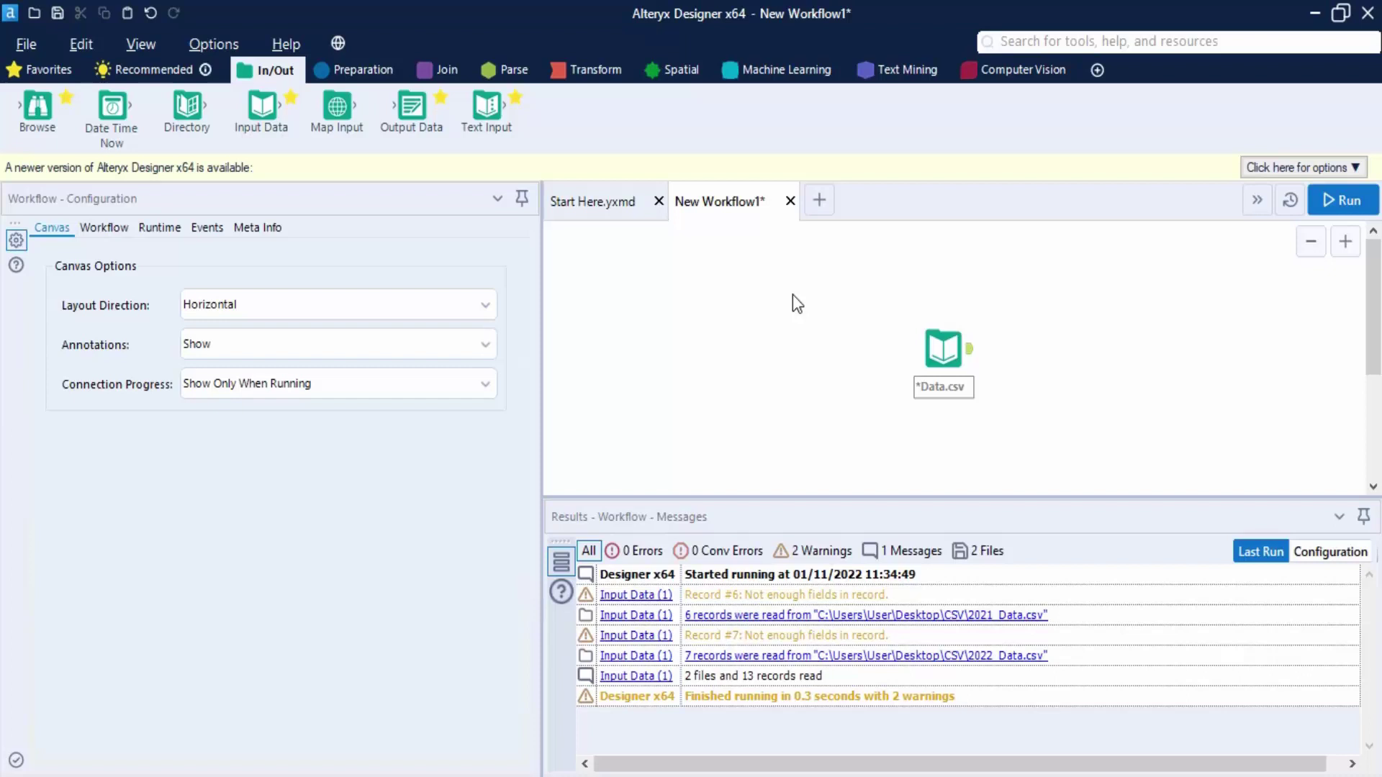
Step: Examine the output records of the *Data.csv Input Data tool across all columns, from Series_reference to Series_title_5
click(939, 352)
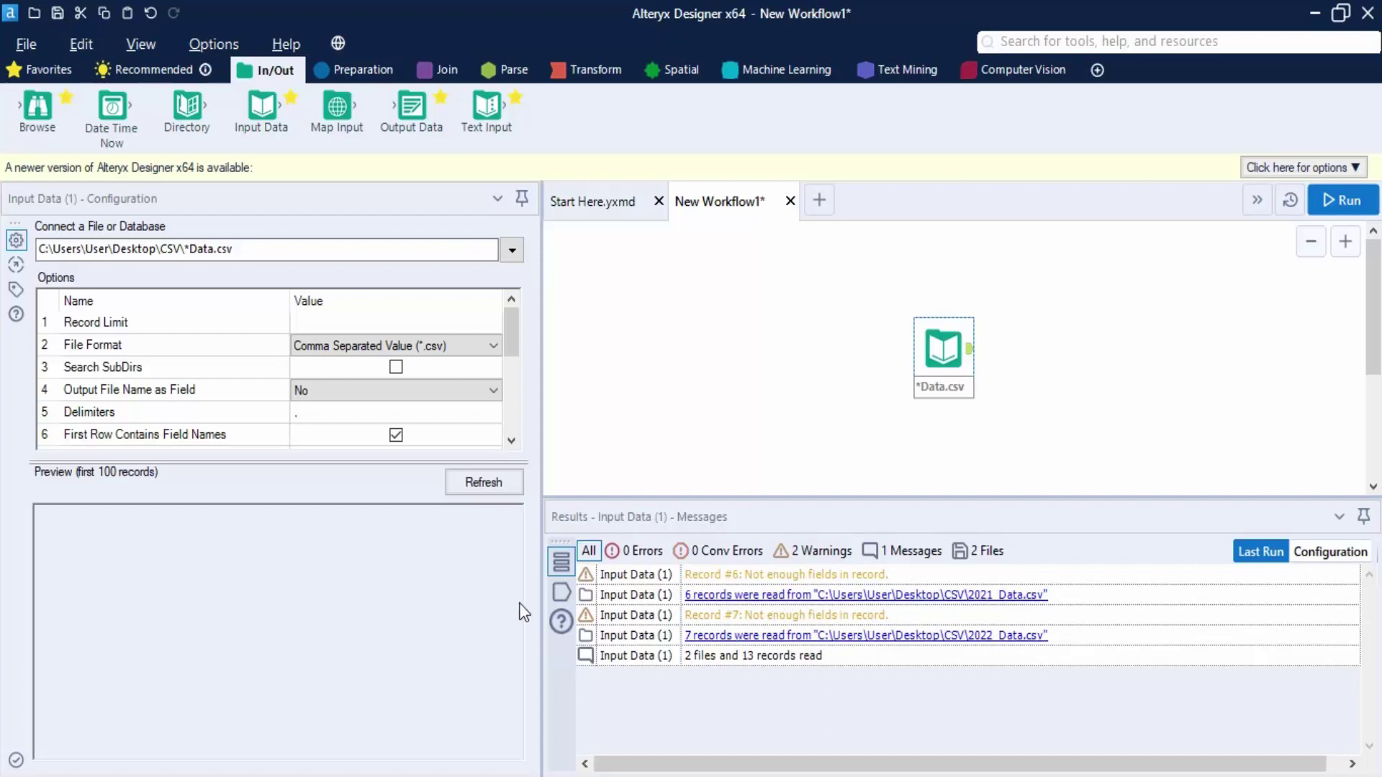
click(561, 595)
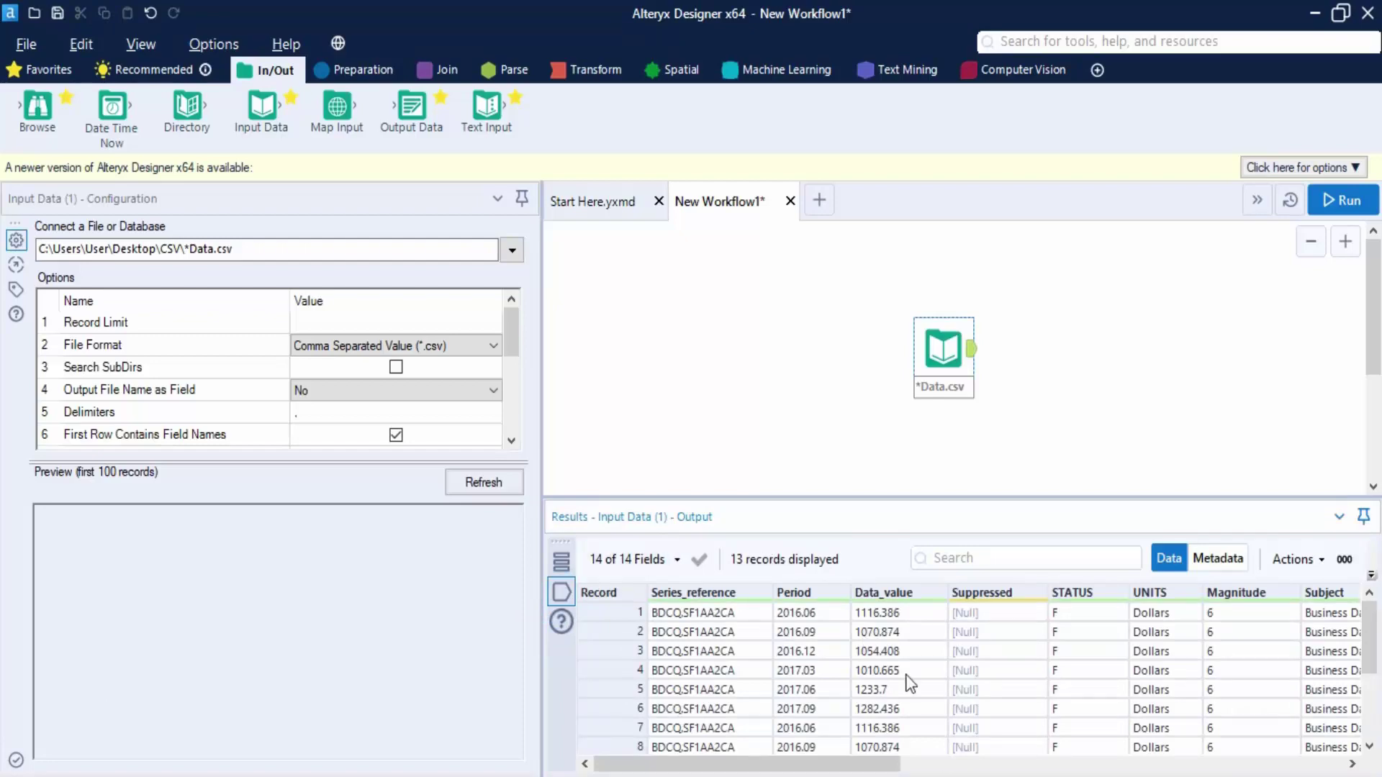
drag(860, 765, 1303, 765)
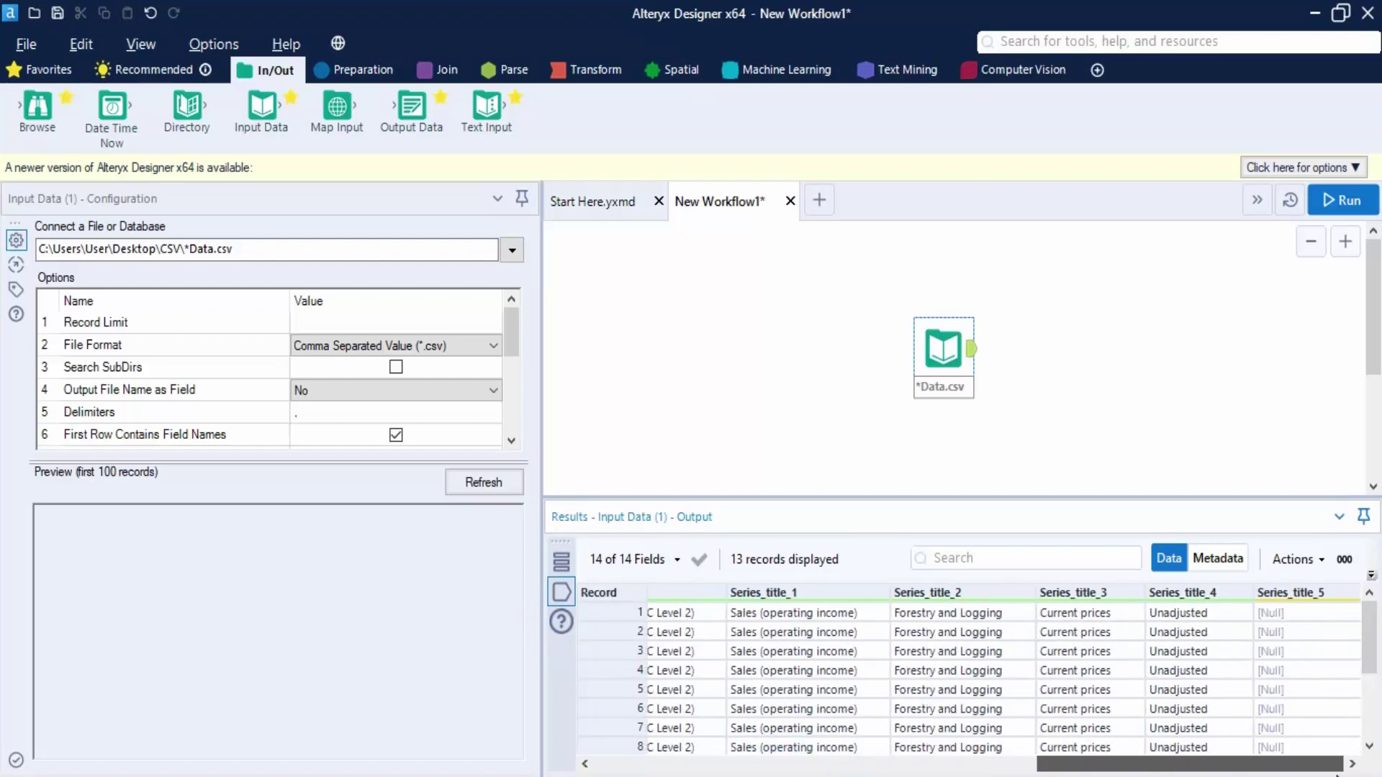
drag(1188, 764, 745, 764)
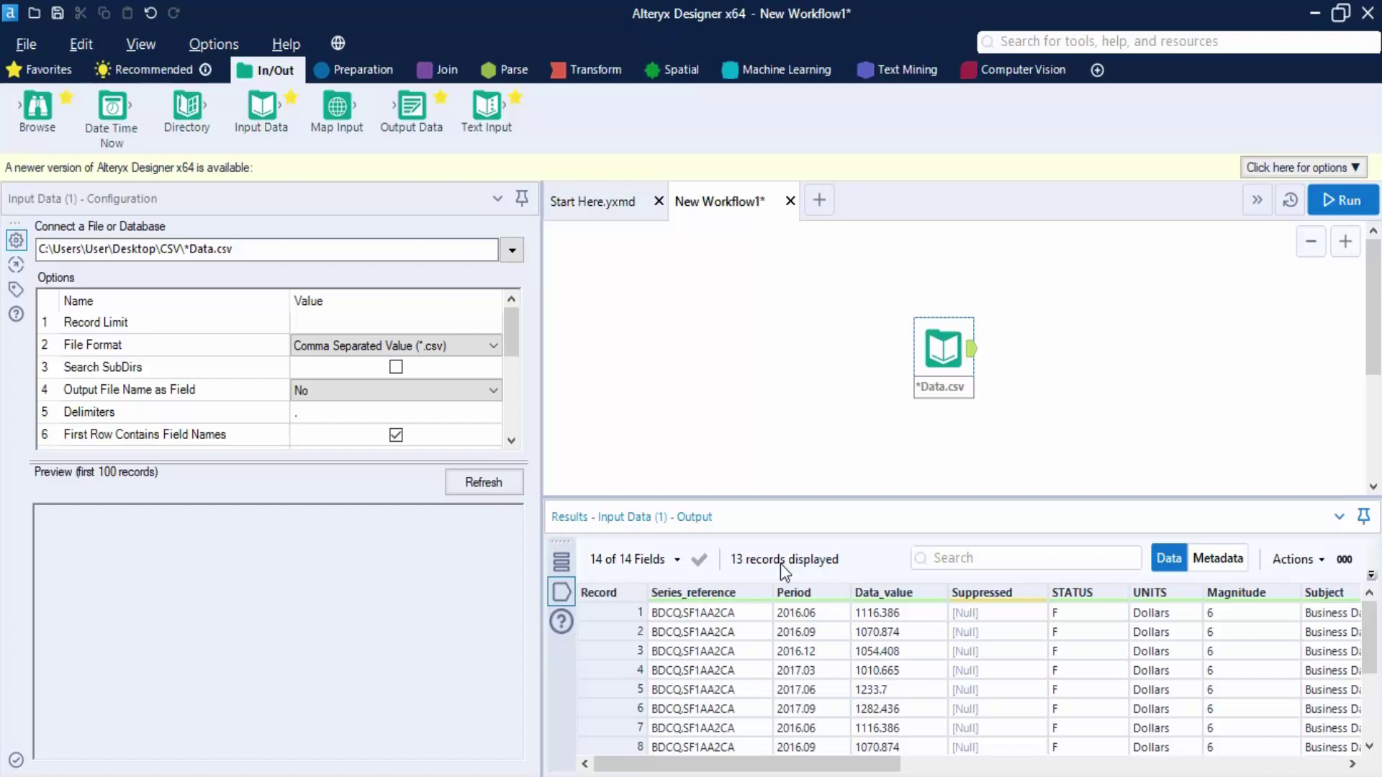
Step: Set Output File Name as Field to File Name Only for the *Data.csv input and run the workflow
click(92, 389)
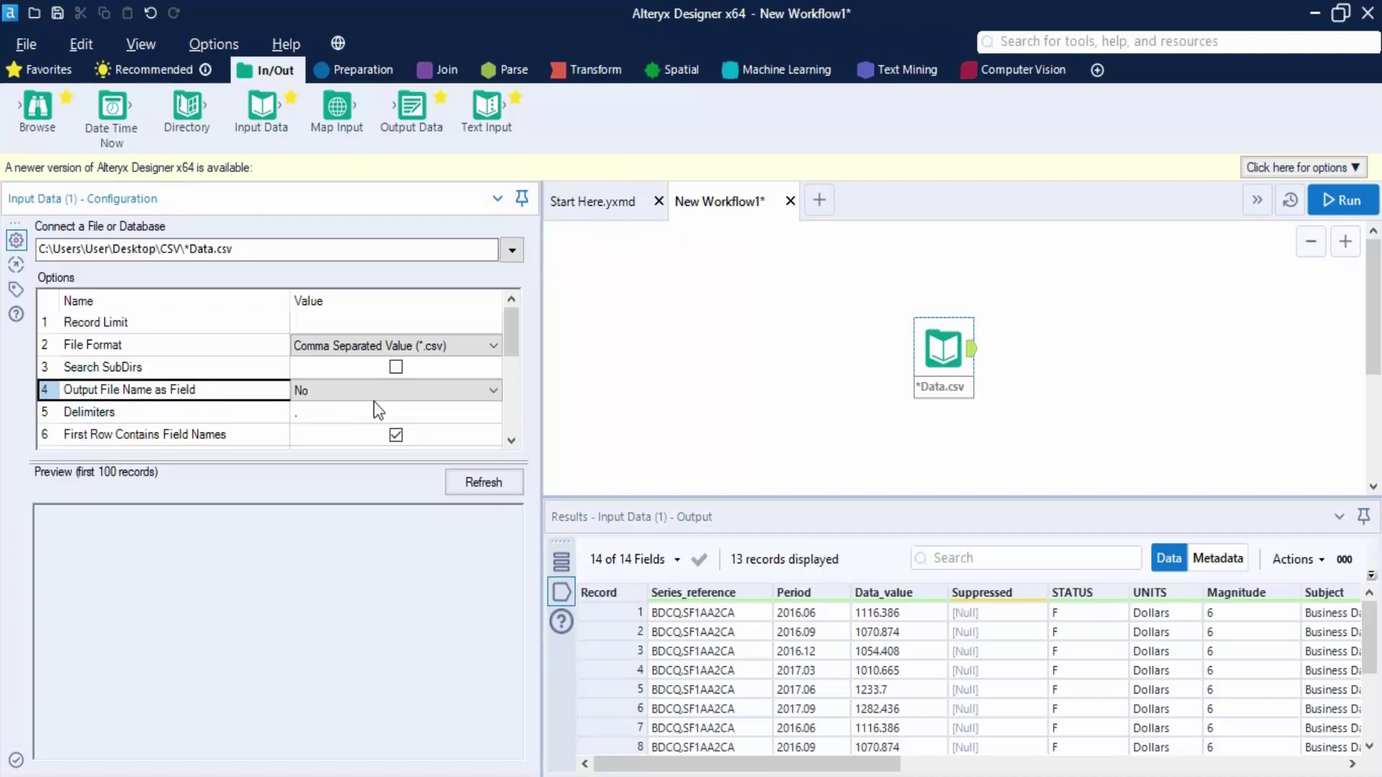
click(323, 391)
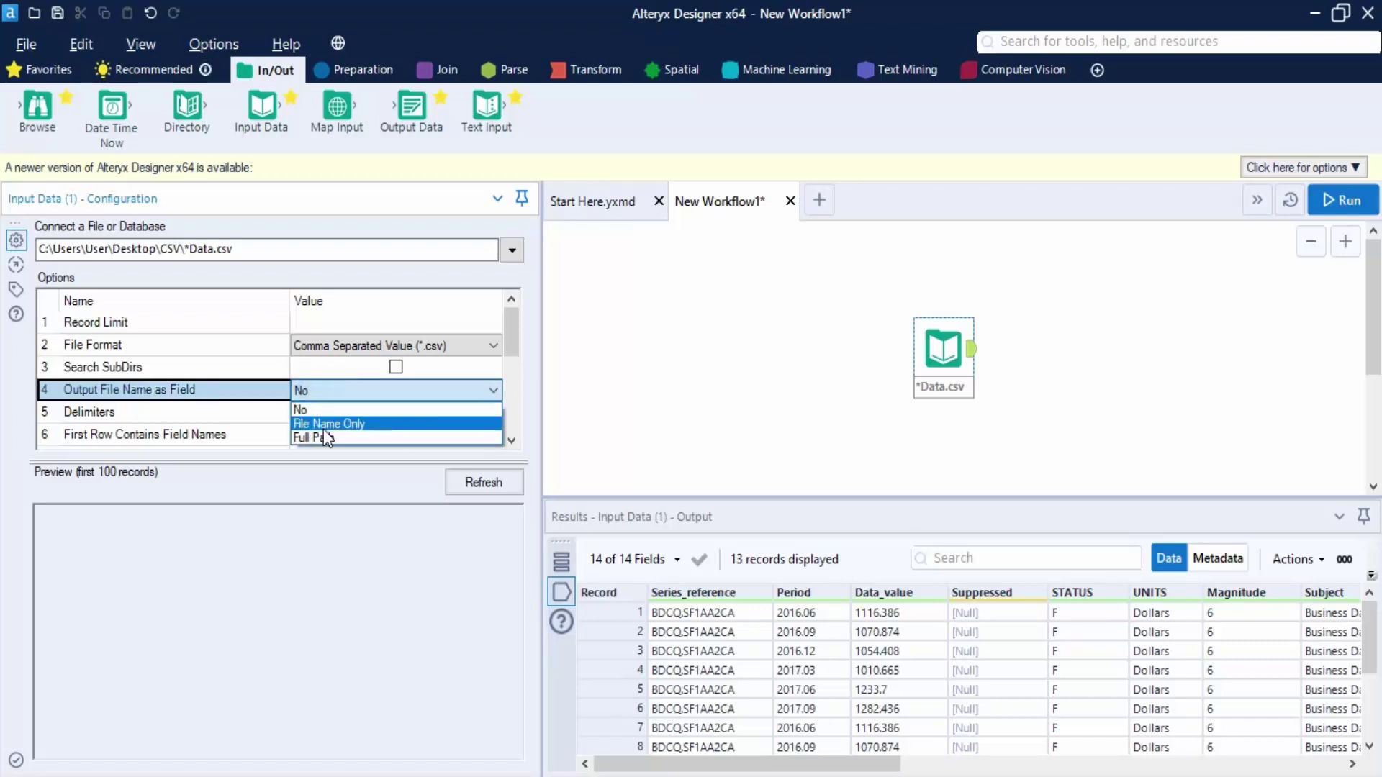
click(322, 420)
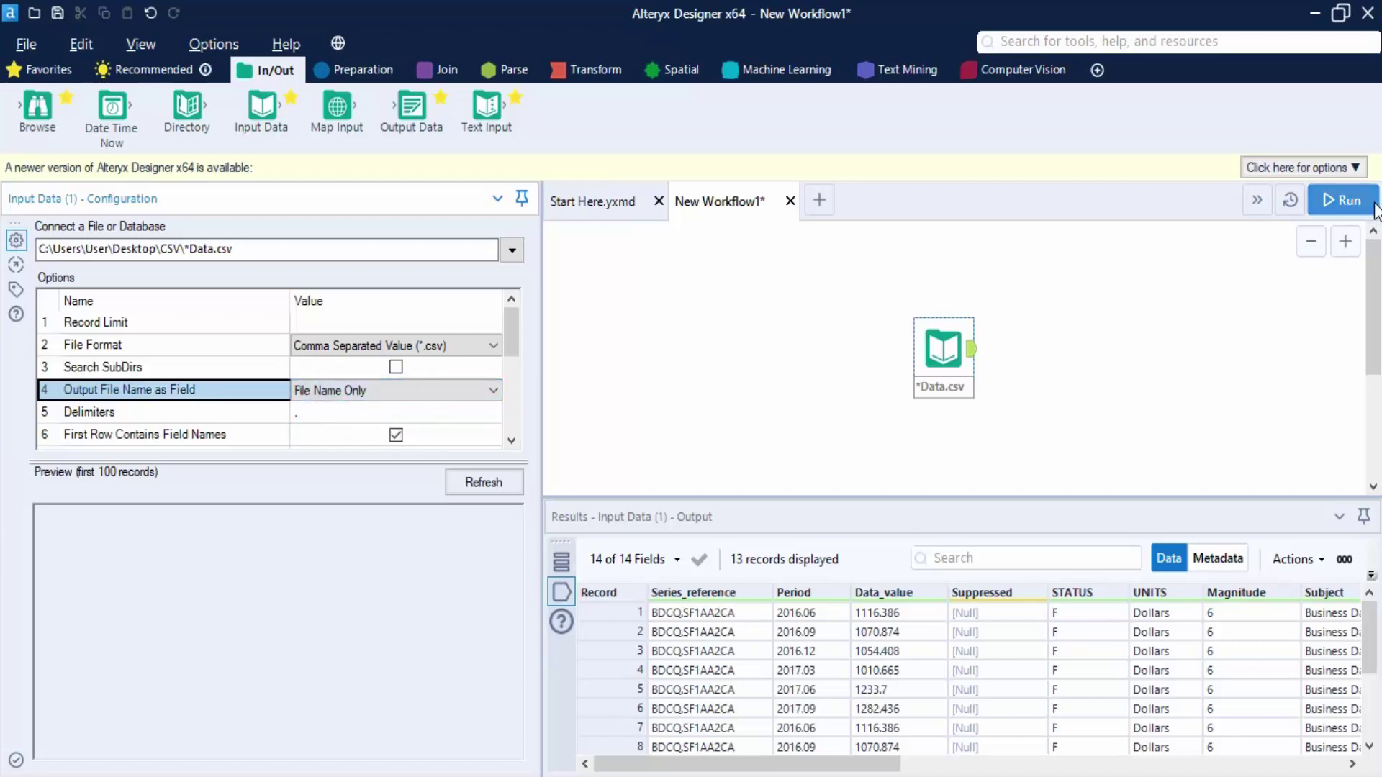
click(1341, 205)
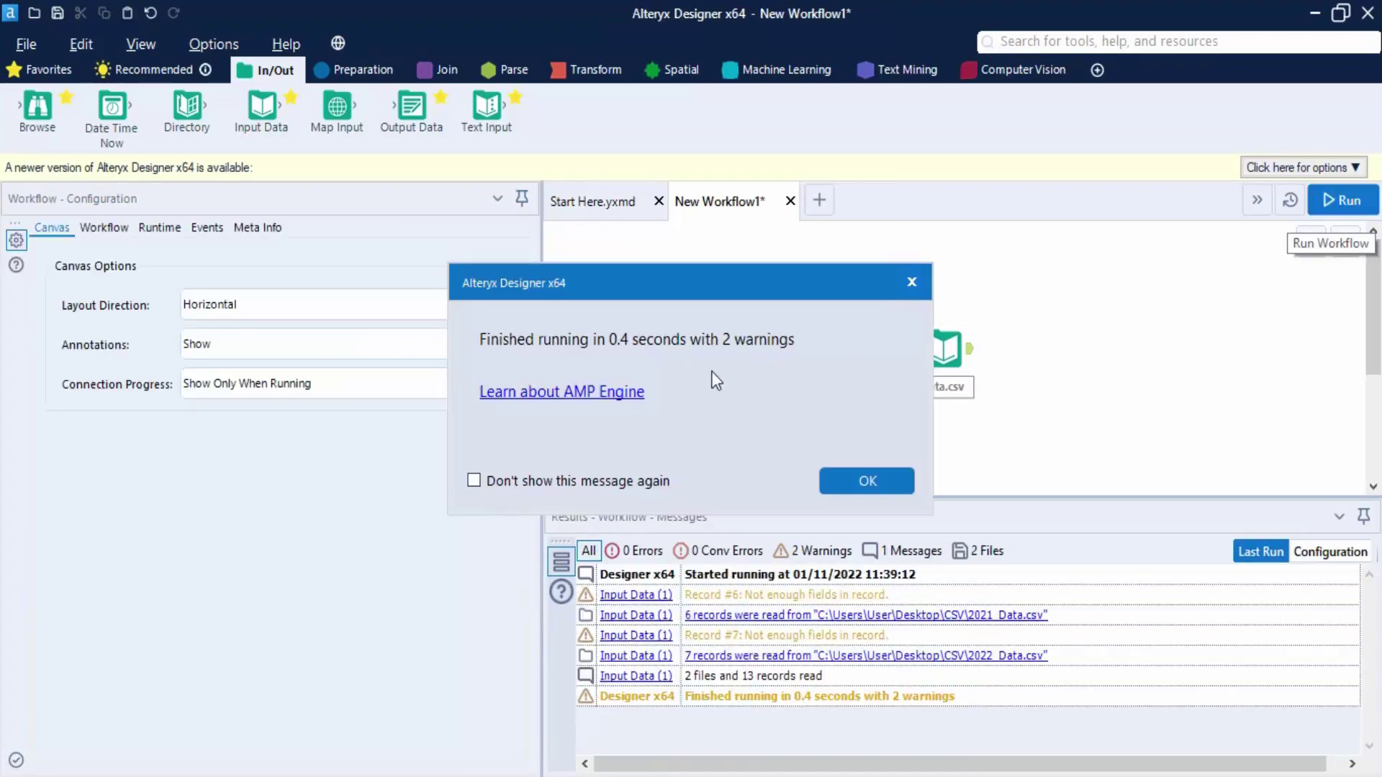
click(845, 475)
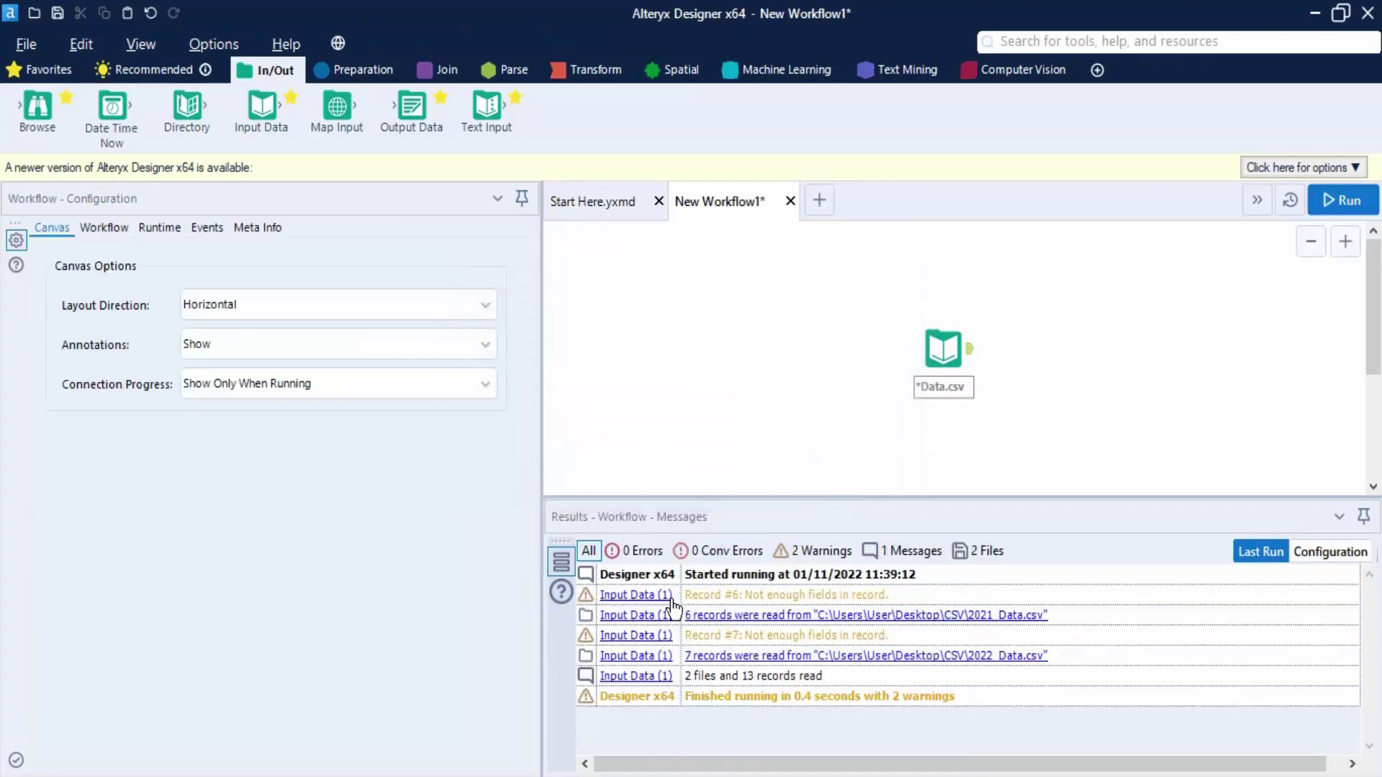
Step: Examine the FileName column in the Input Data output to see which source file each record comes from
click(636, 616)
click(561, 593)
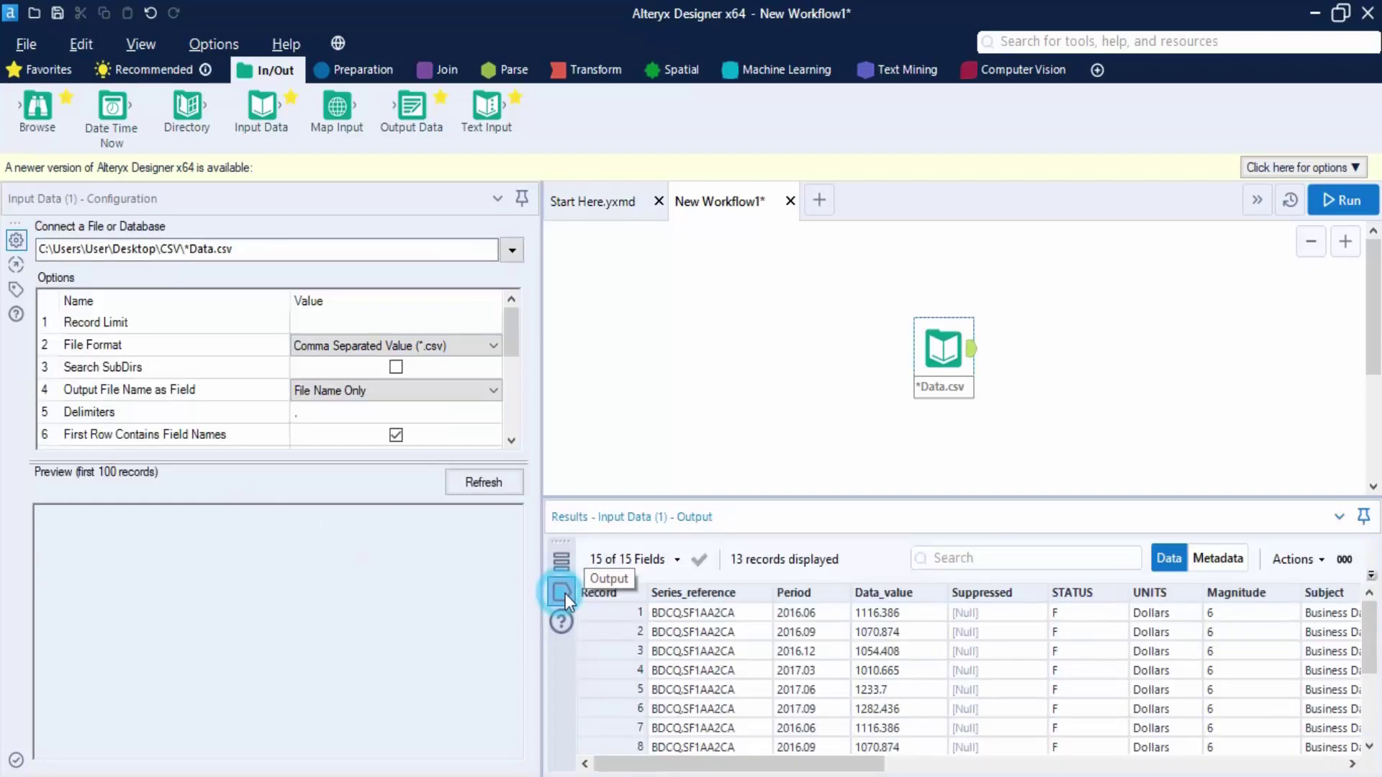
drag(789, 764, 1249, 764)
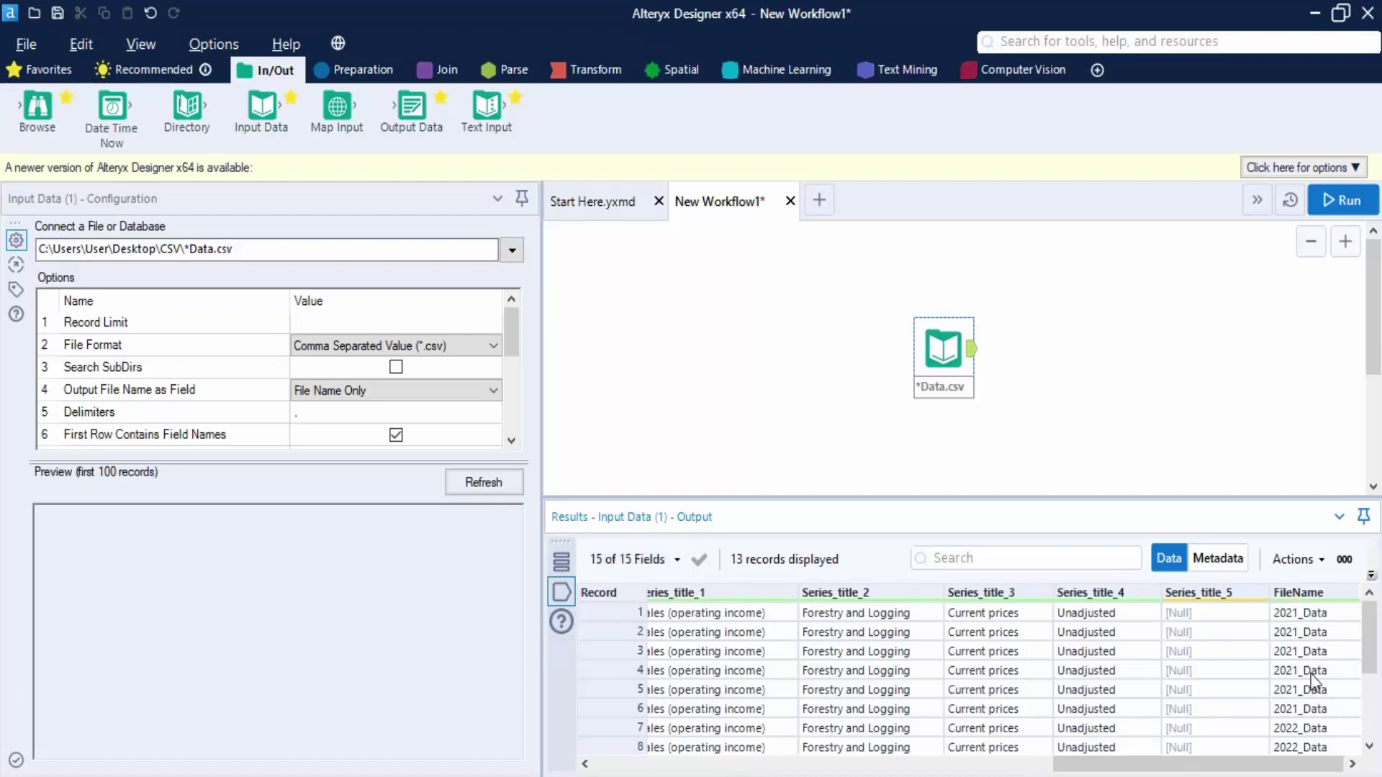
click(1303, 732)
scroll(1303, 731, down, 2)
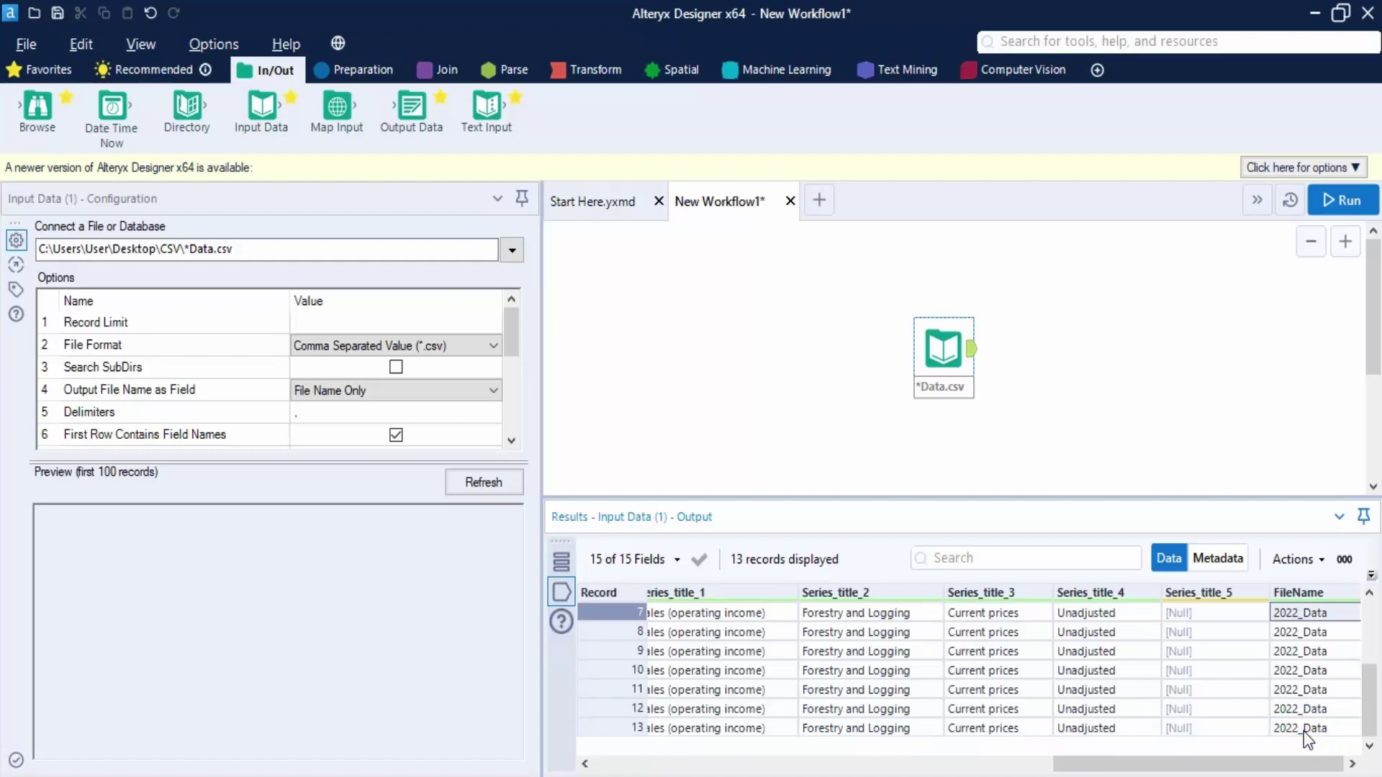
scroll(1303, 731, up, 1)
click(1306, 654)
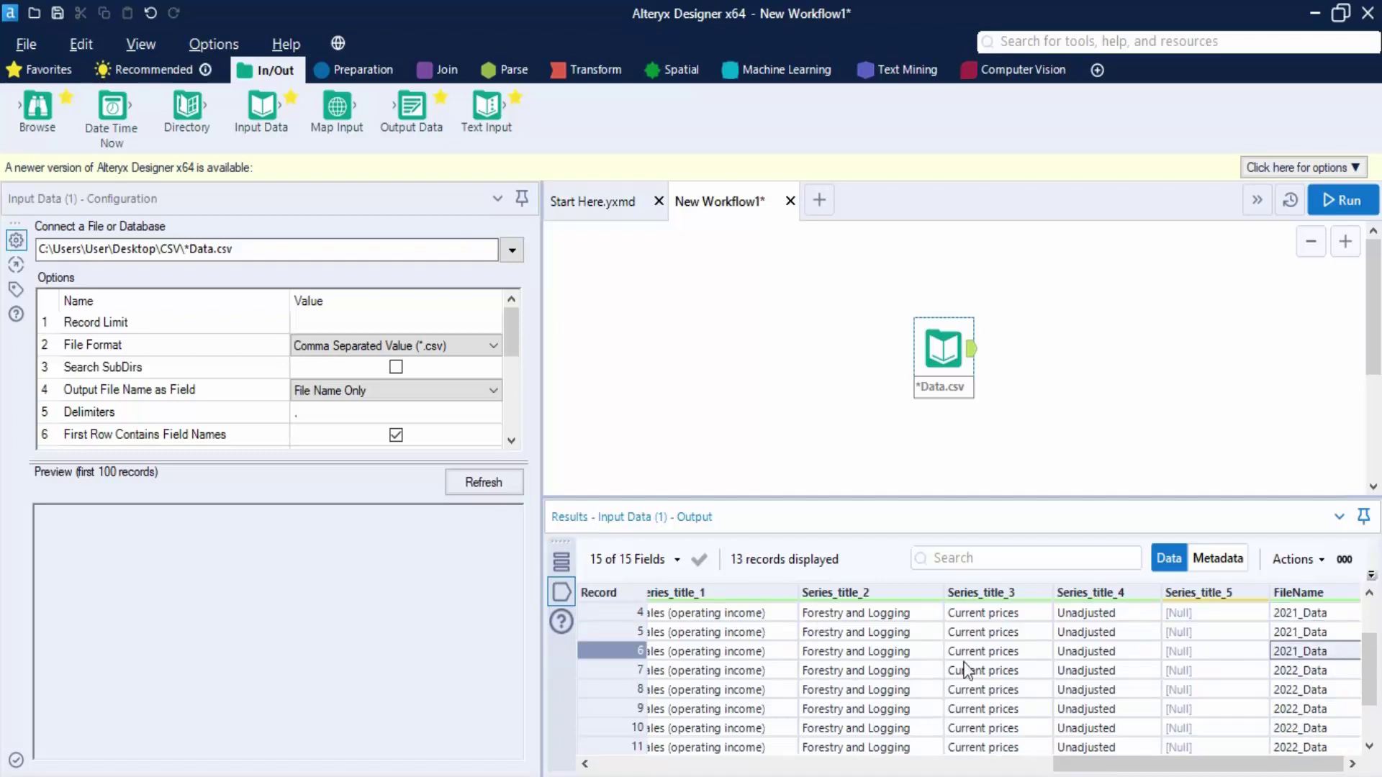
scroll(1325, 658, down, 1)
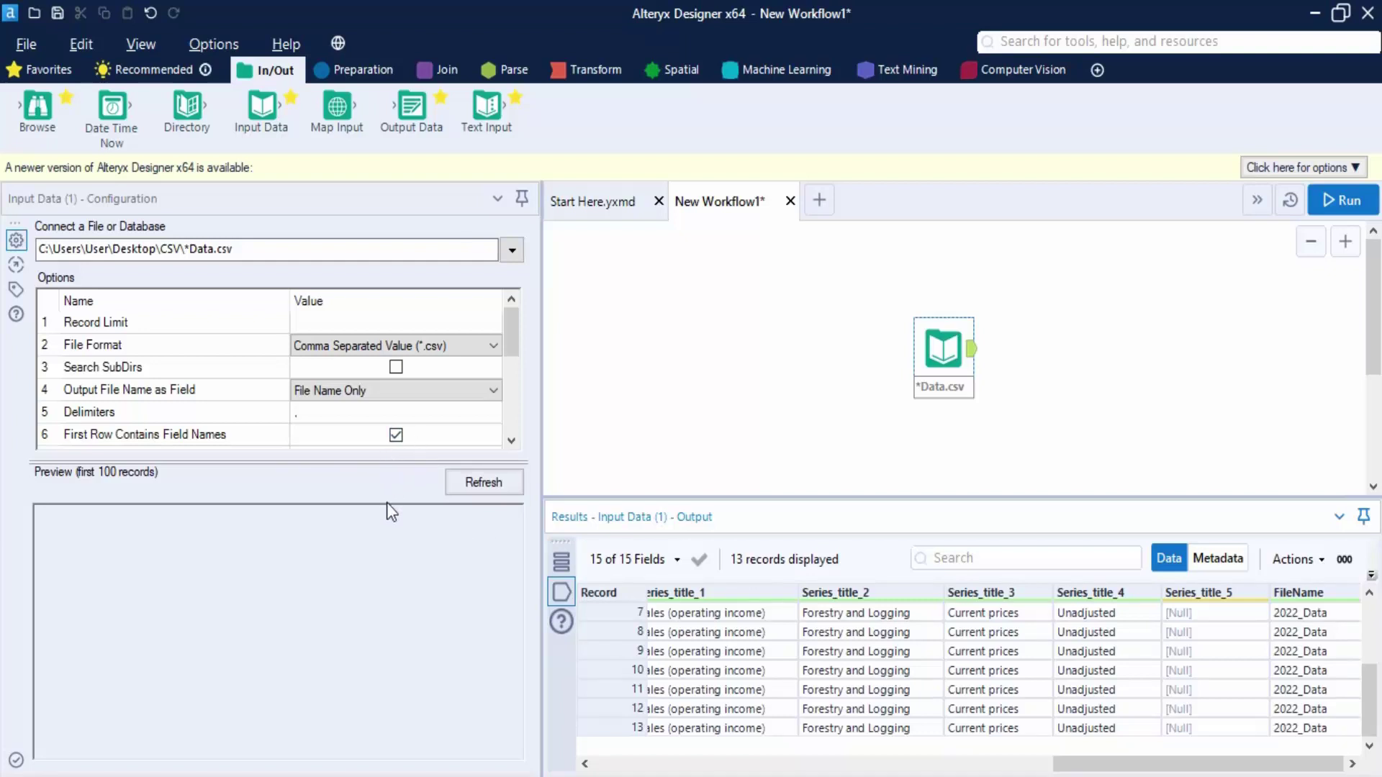
Step: Enlarge the options area of the Input Data configuration and choose File Name Only for Output File Name as Field
drag(389, 461, 376, 536)
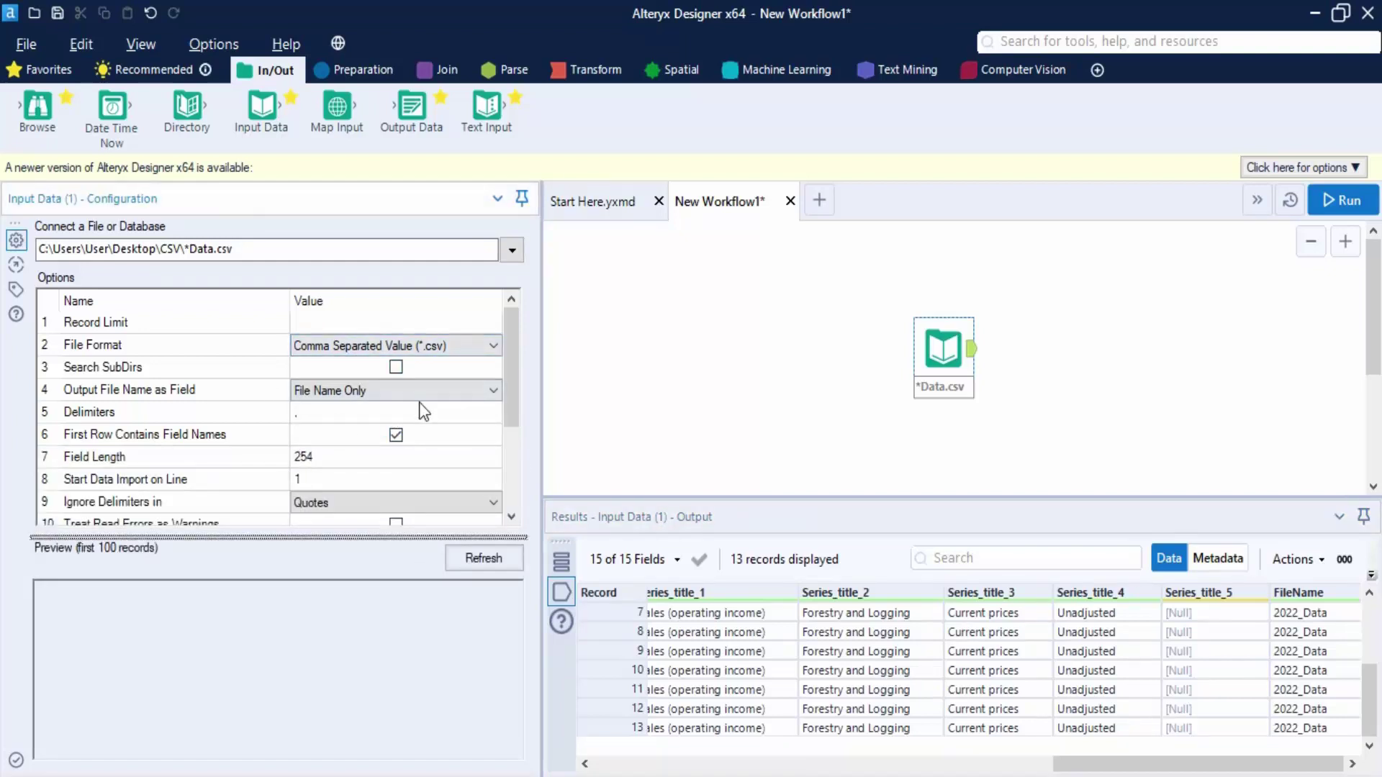
scroll(443, 397, down, 2)
click(406, 395)
click(358, 422)
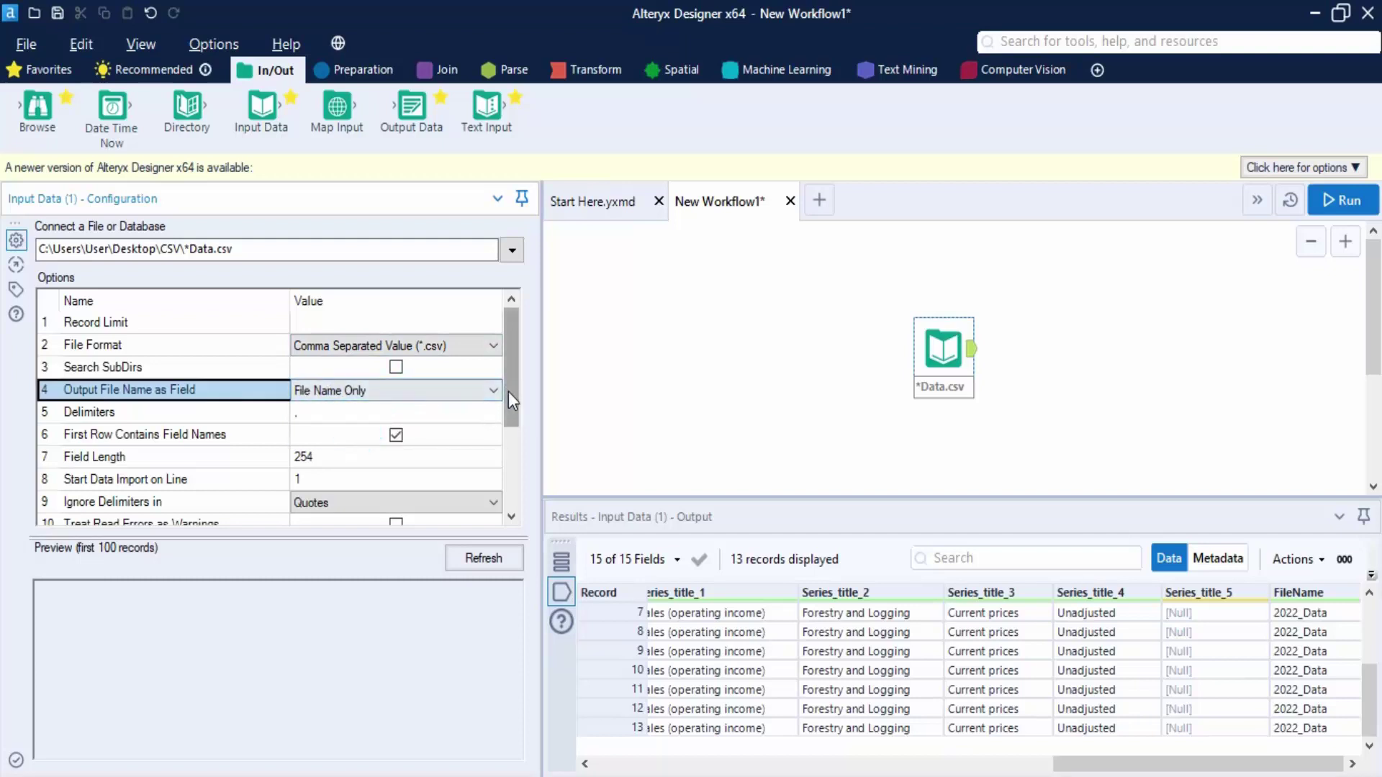
Step: Review the remaining CSV options, enter a comma as the delimiter and select the First Row Contains Field Names option
drag(508, 391, 520, 475)
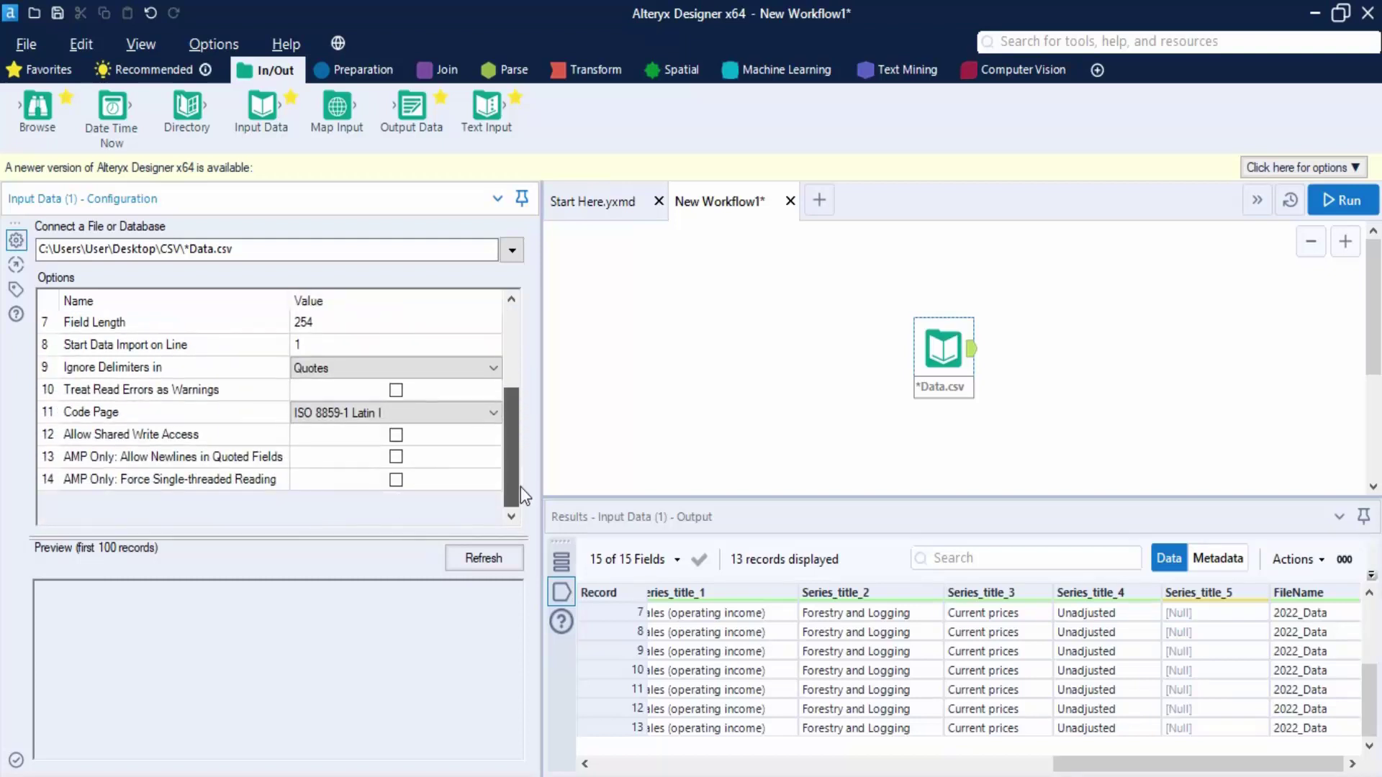
scroll(521, 487, up, 2)
click(293, 346)
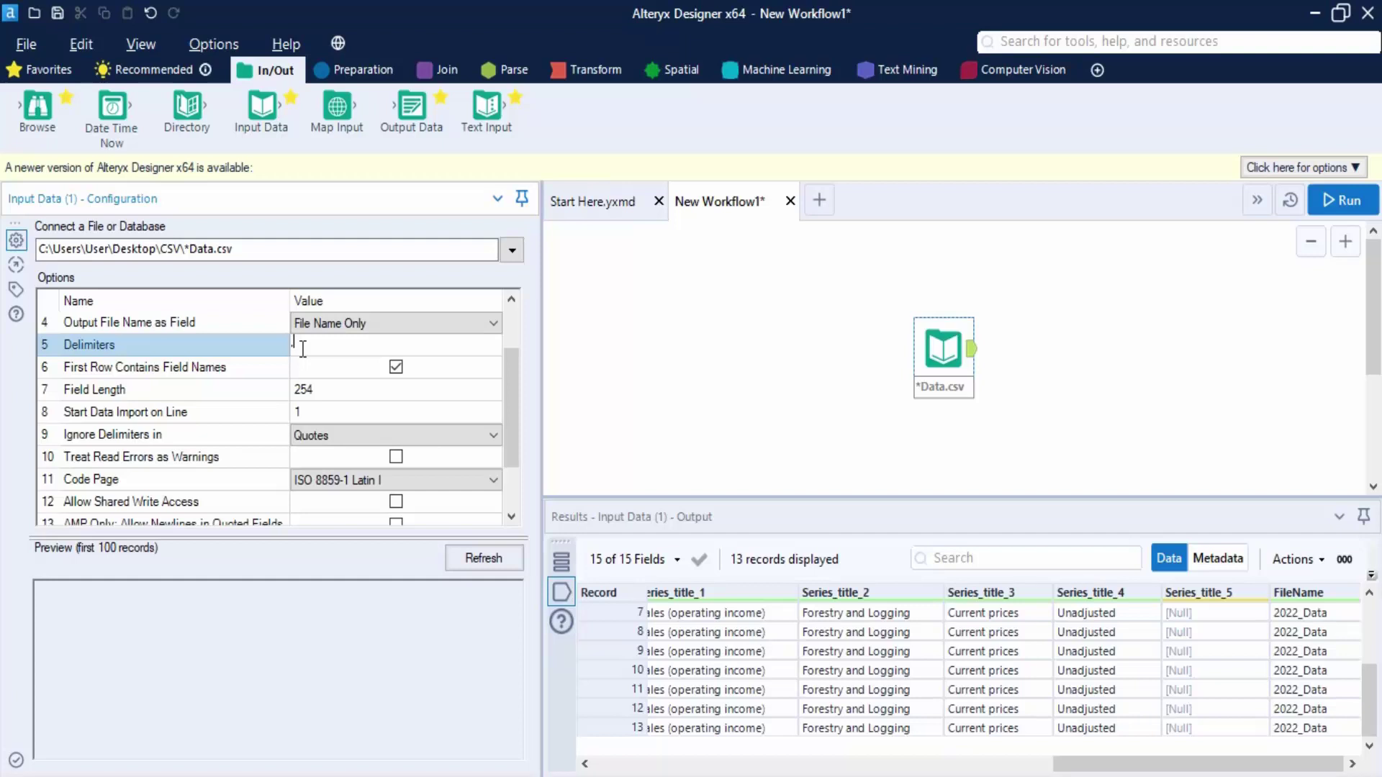
text(,)
click(75, 369)
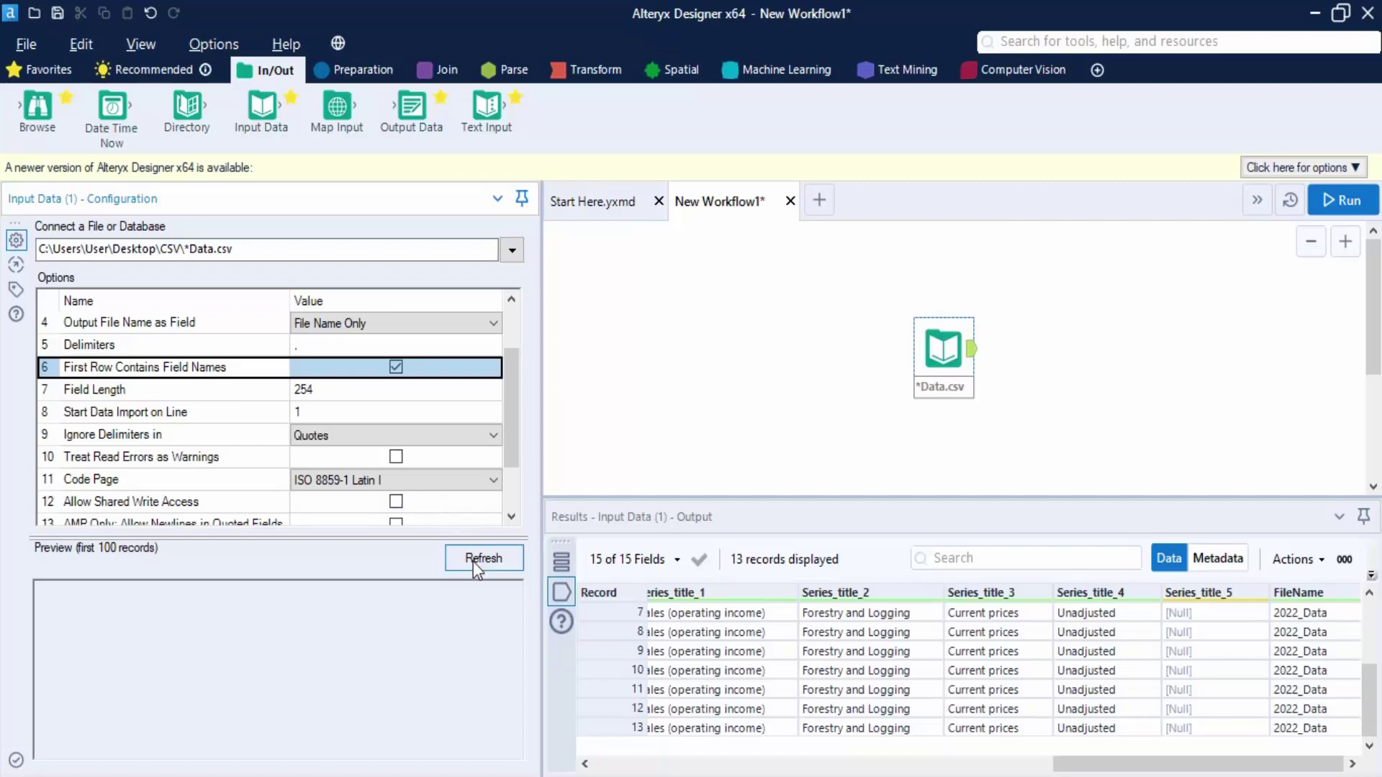
Step: Switch to 2021_Data.csv in Notepad, examine its header row of comma-separated field names, and close the file
key(alt+Tab)
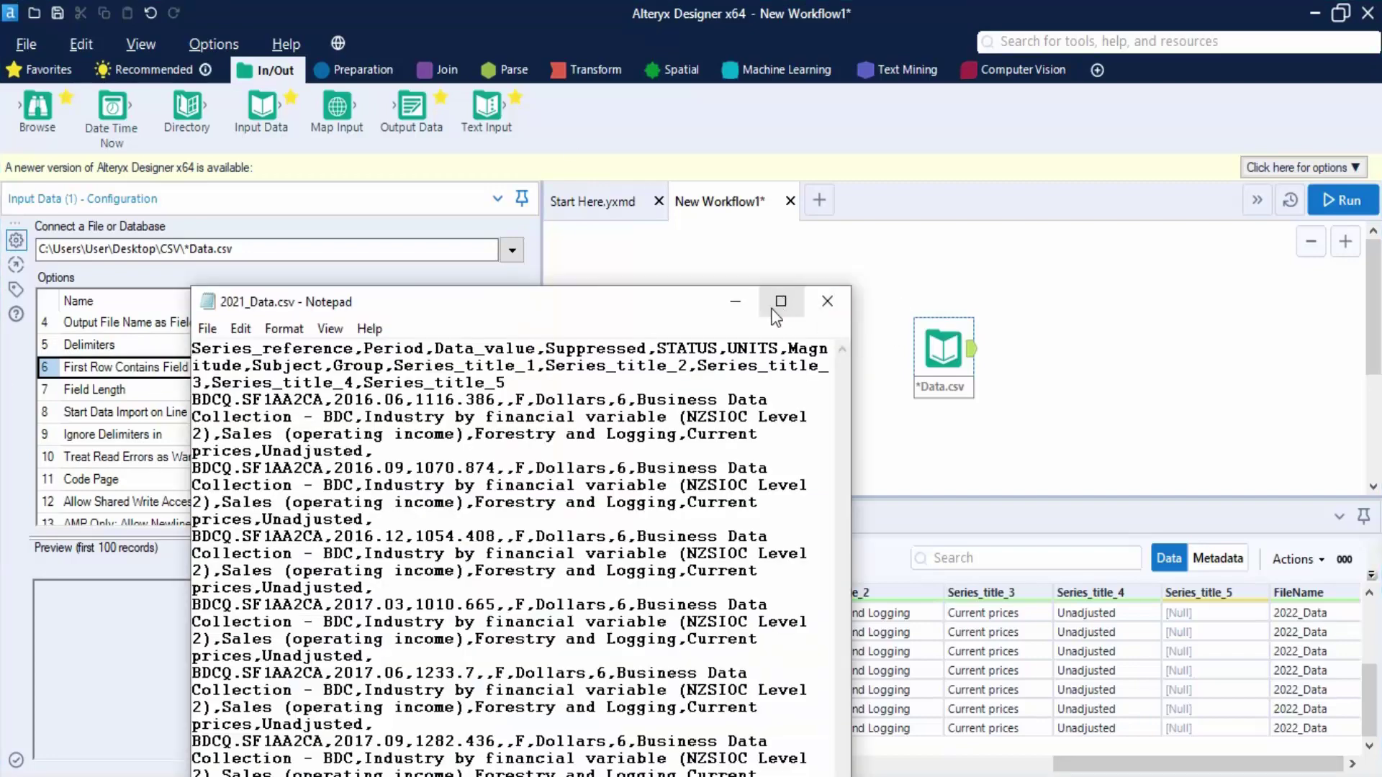
click(780, 302)
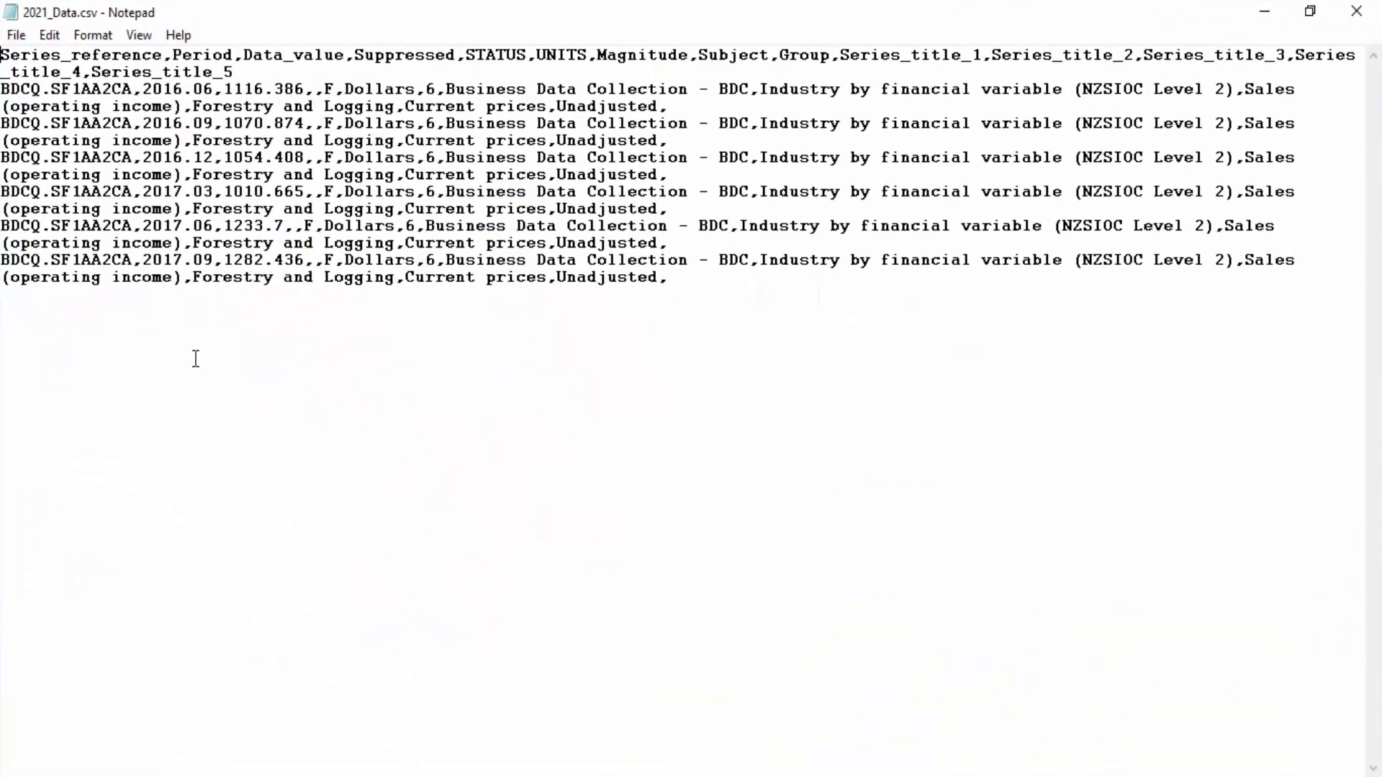
drag(235, 72, 2, 47)
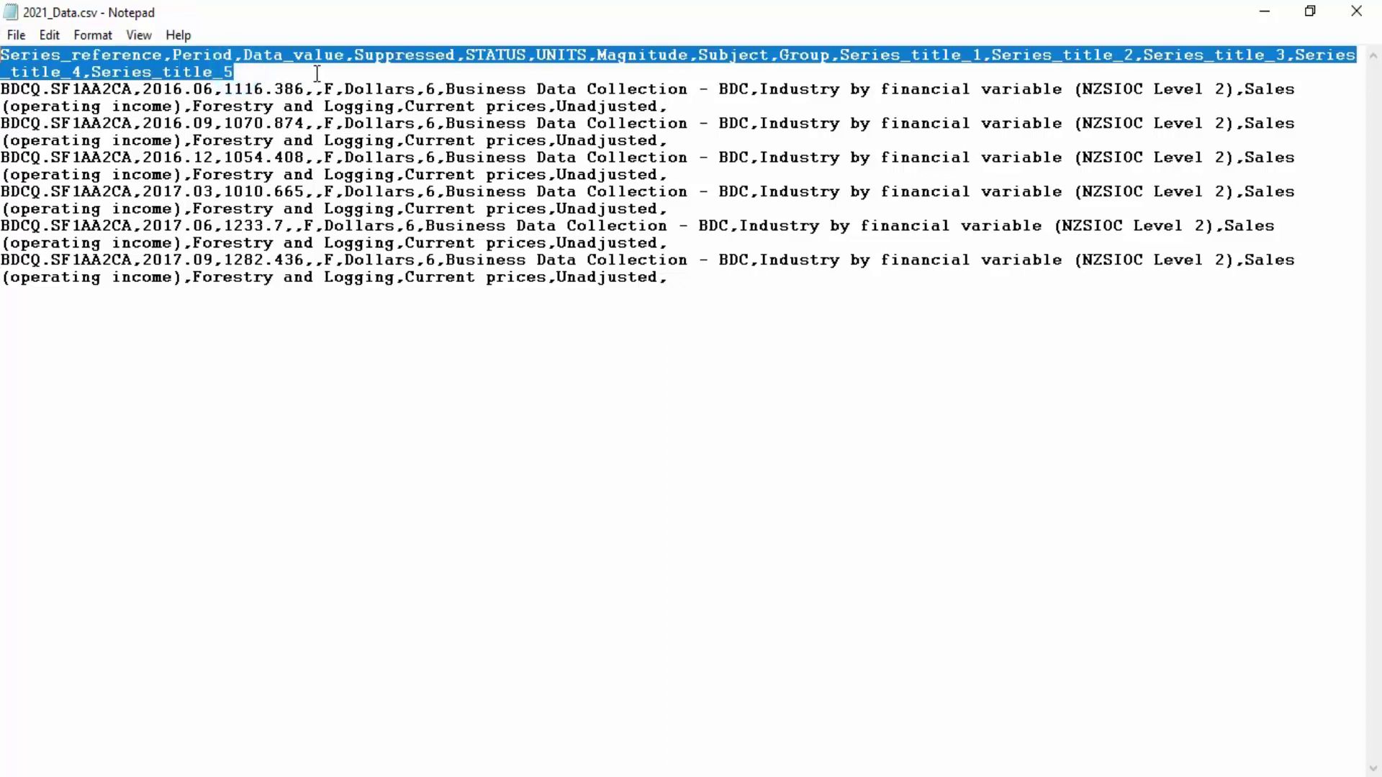
click(317, 73)
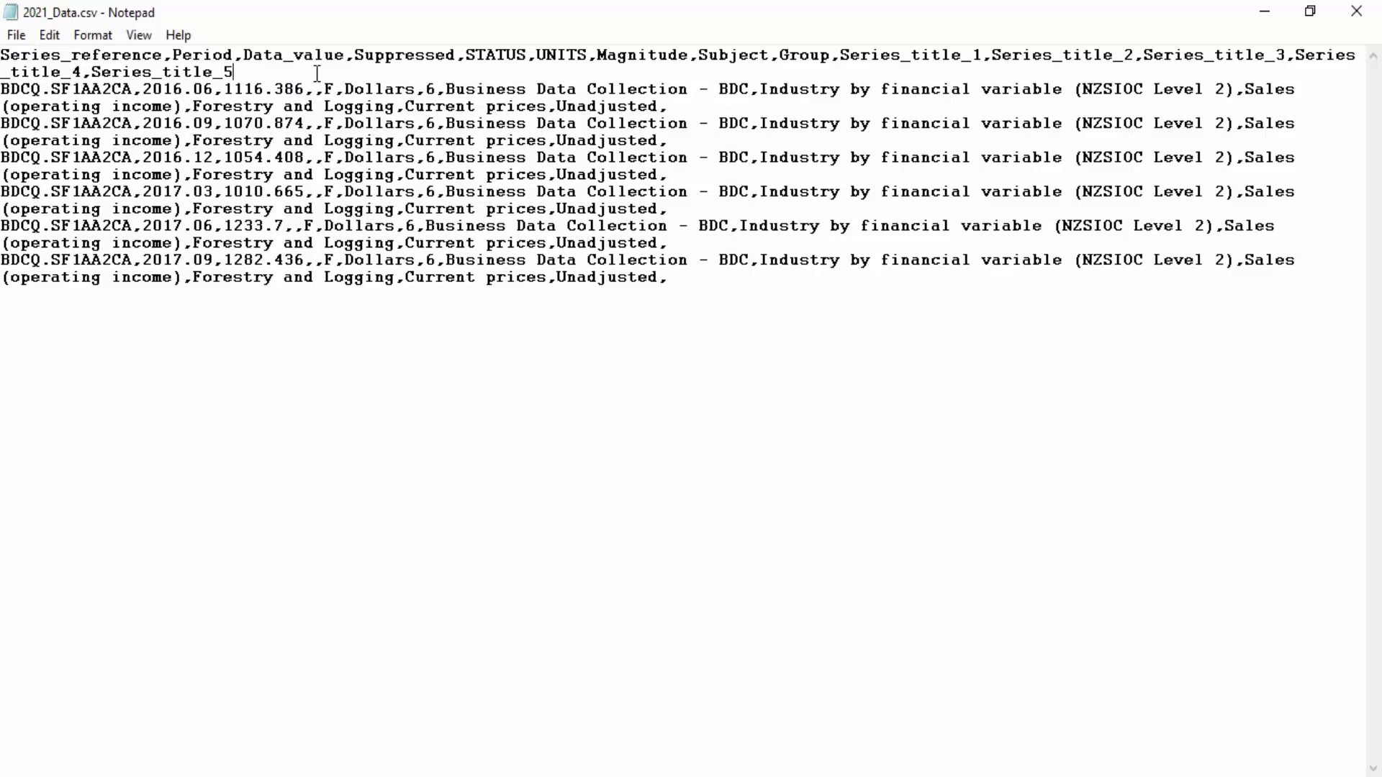
double_click(161, 56)
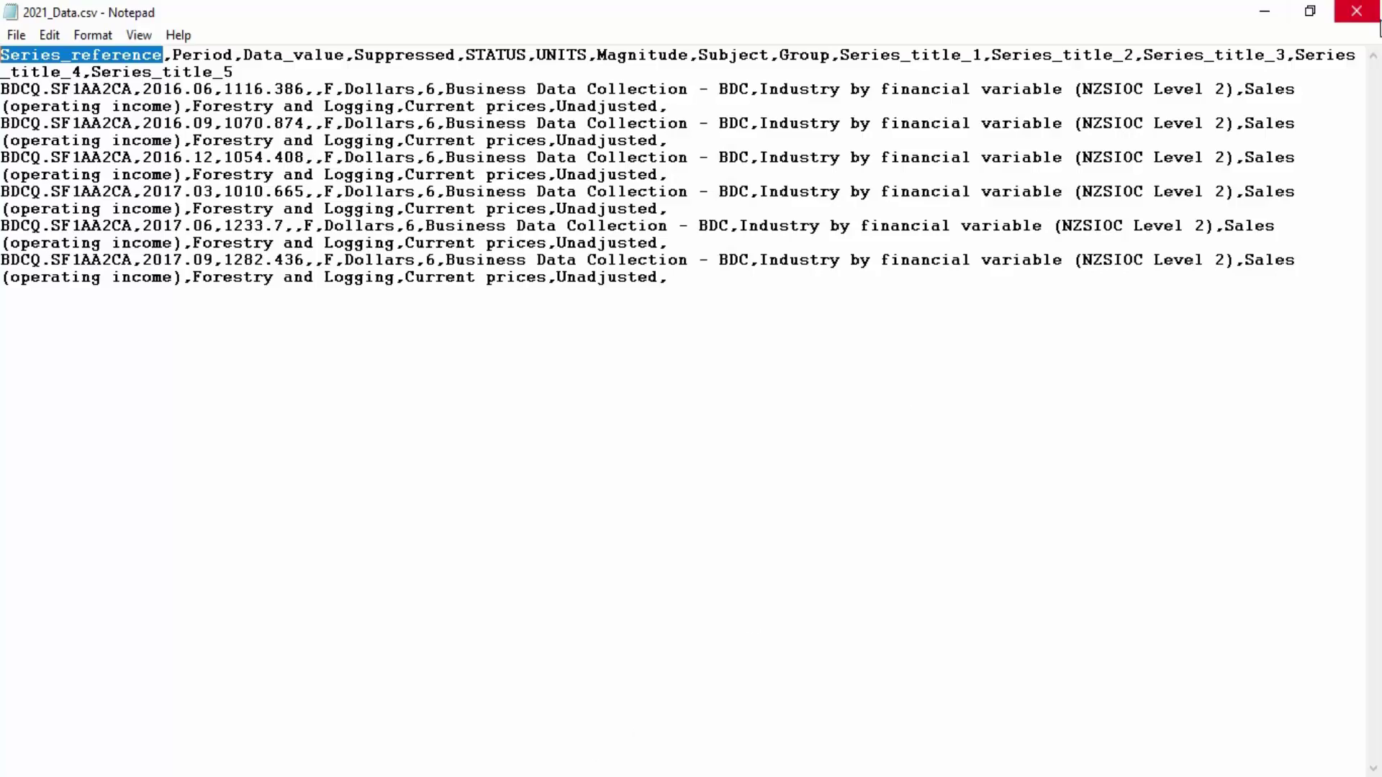
click(1379, 24)
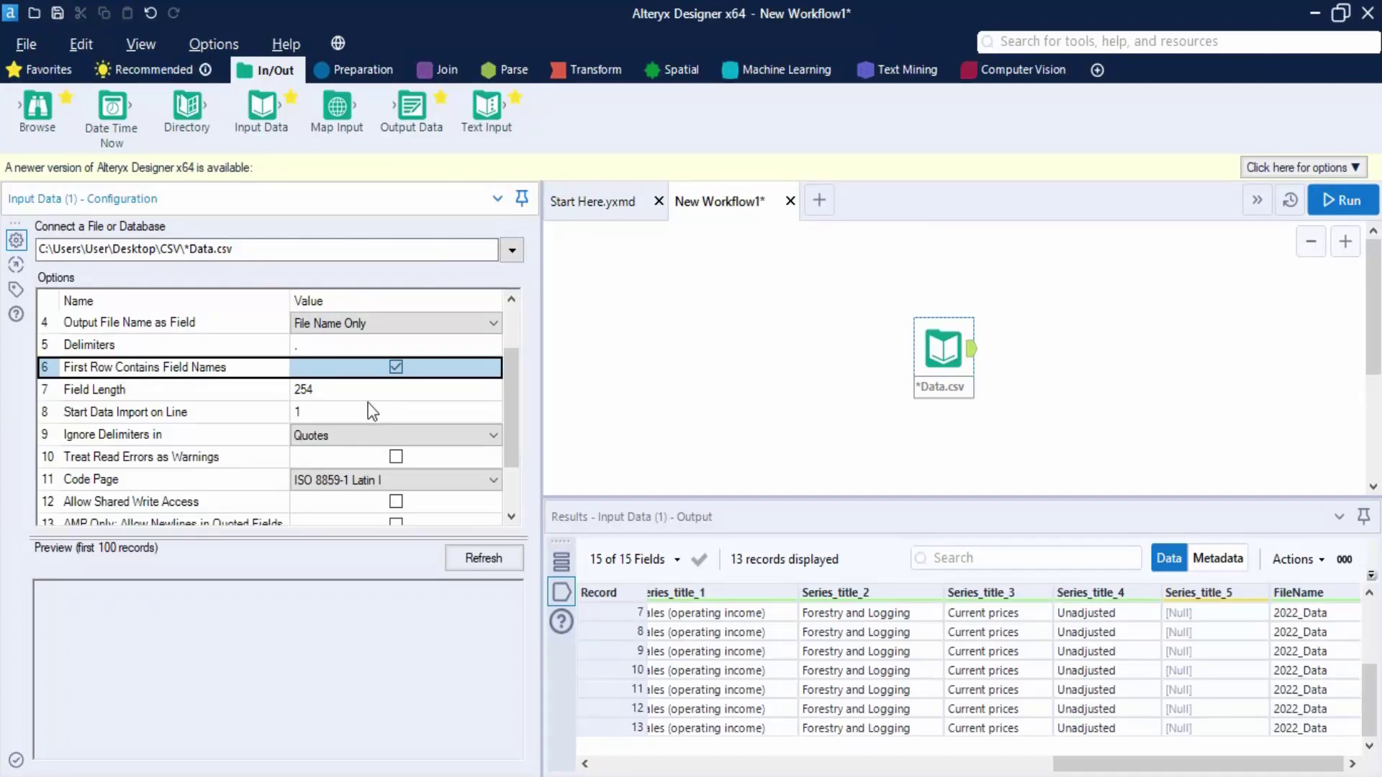
Step: Run the workflow with First Row Contains Field Names turned off and inspect the first record in the Input Data output
click(396, 367)
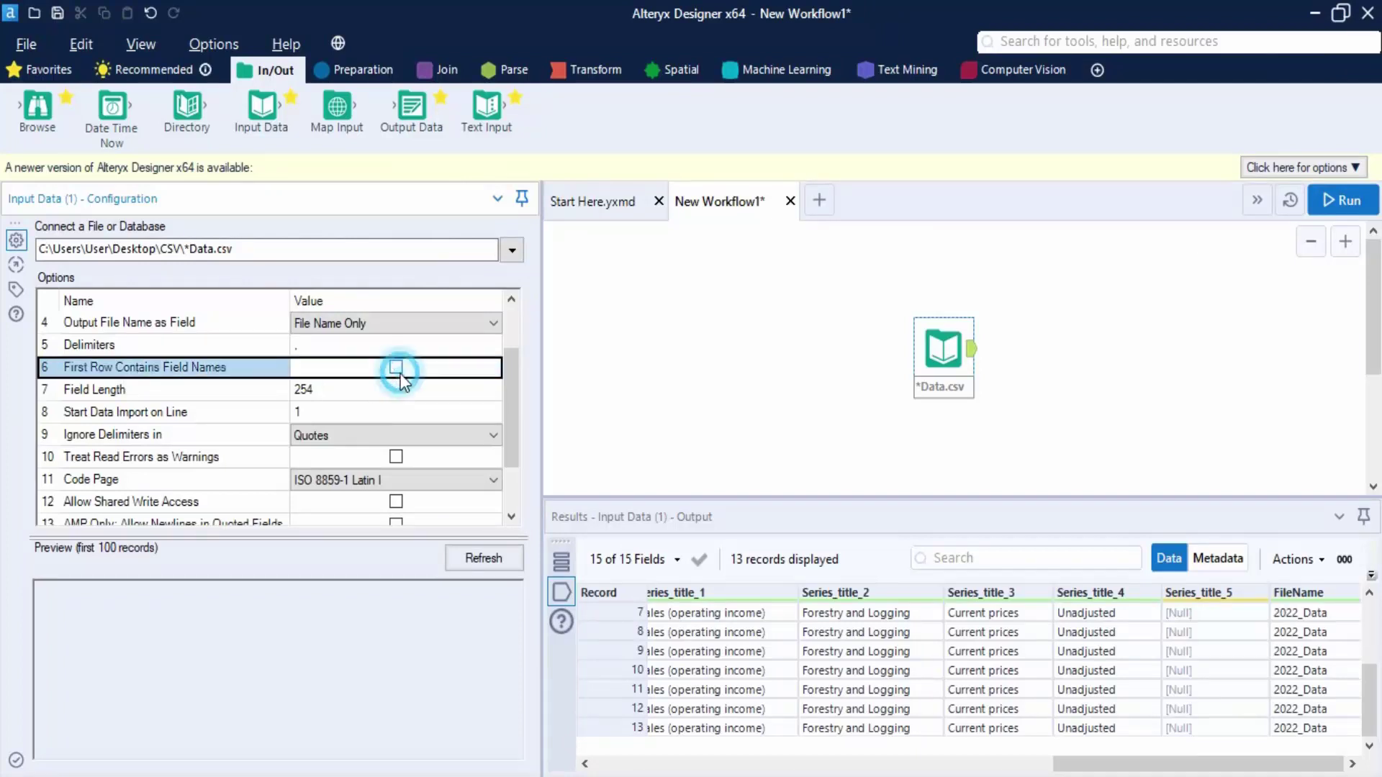
click(1372, 202)
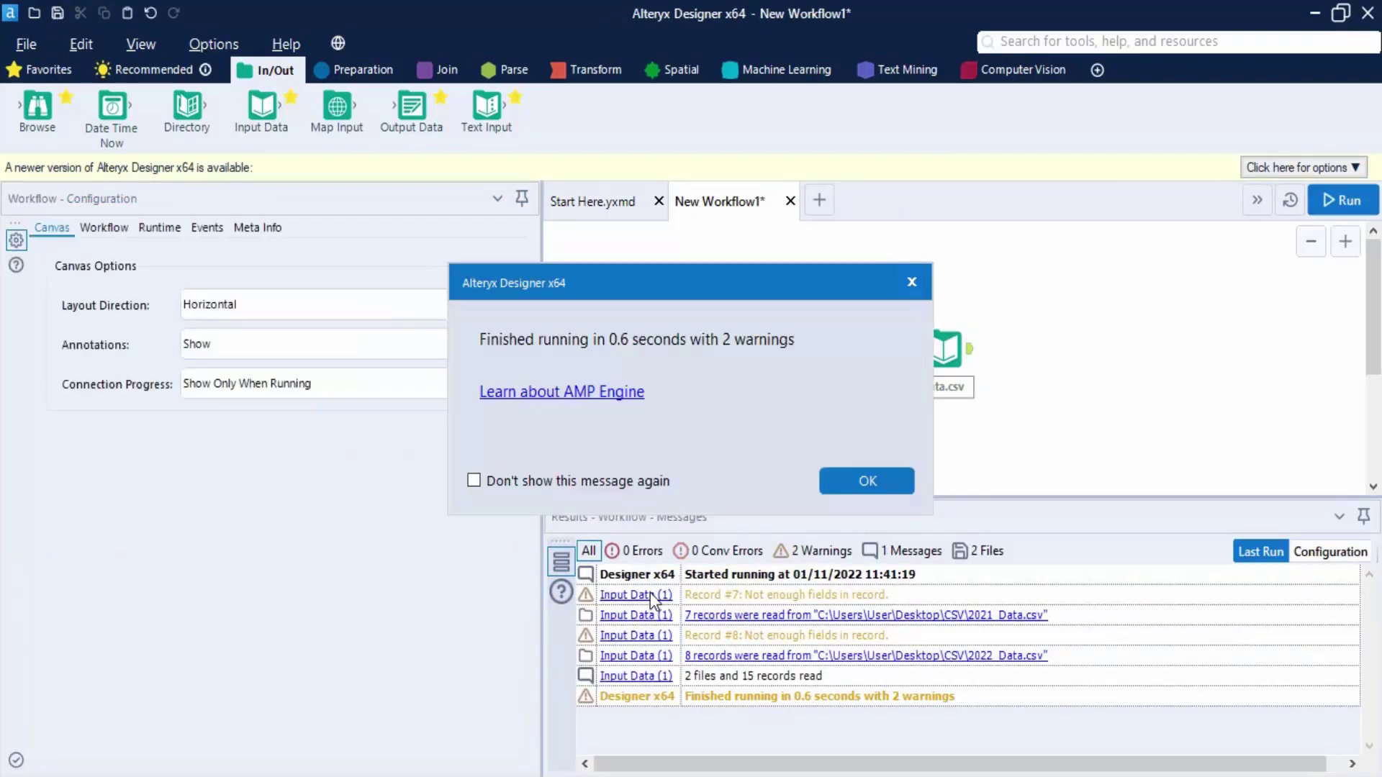
click(864, 477)
click(626, 616)
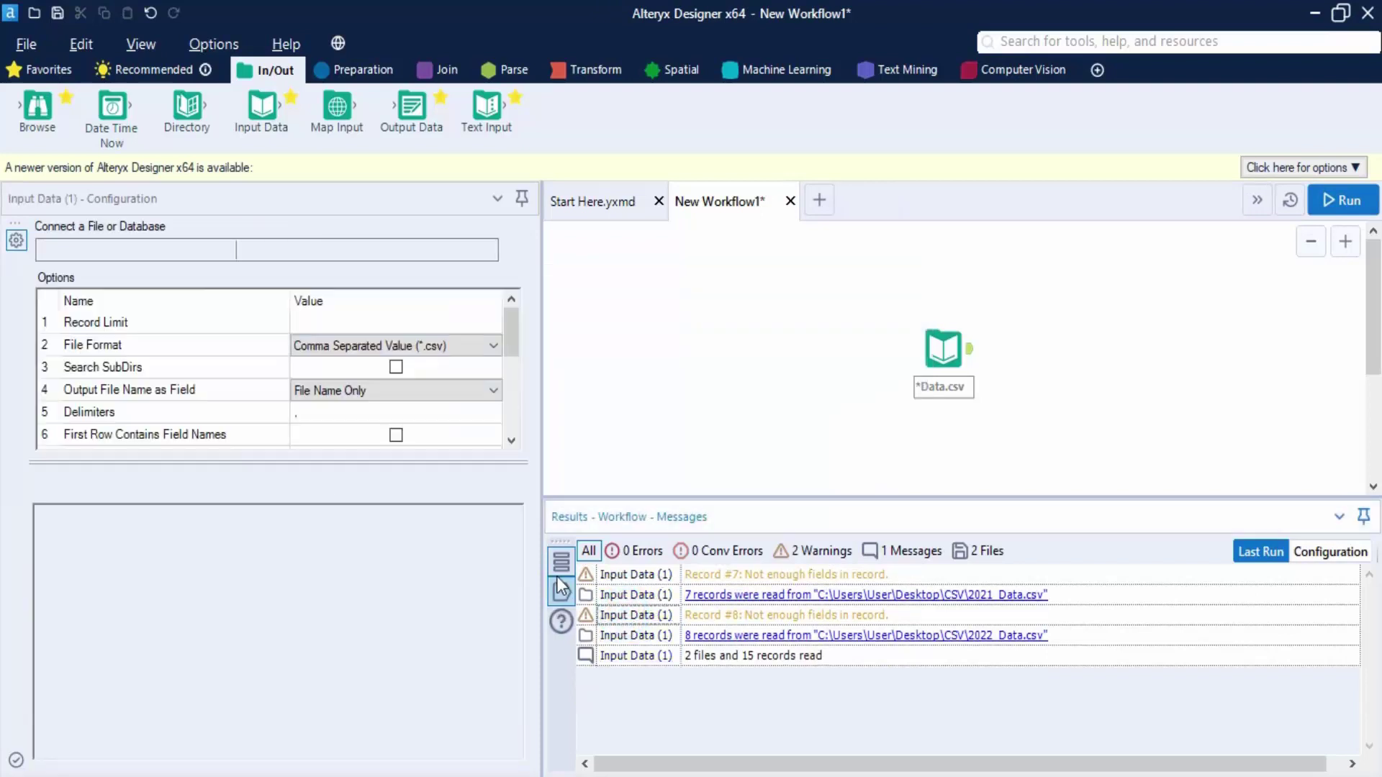
click(560, 591)
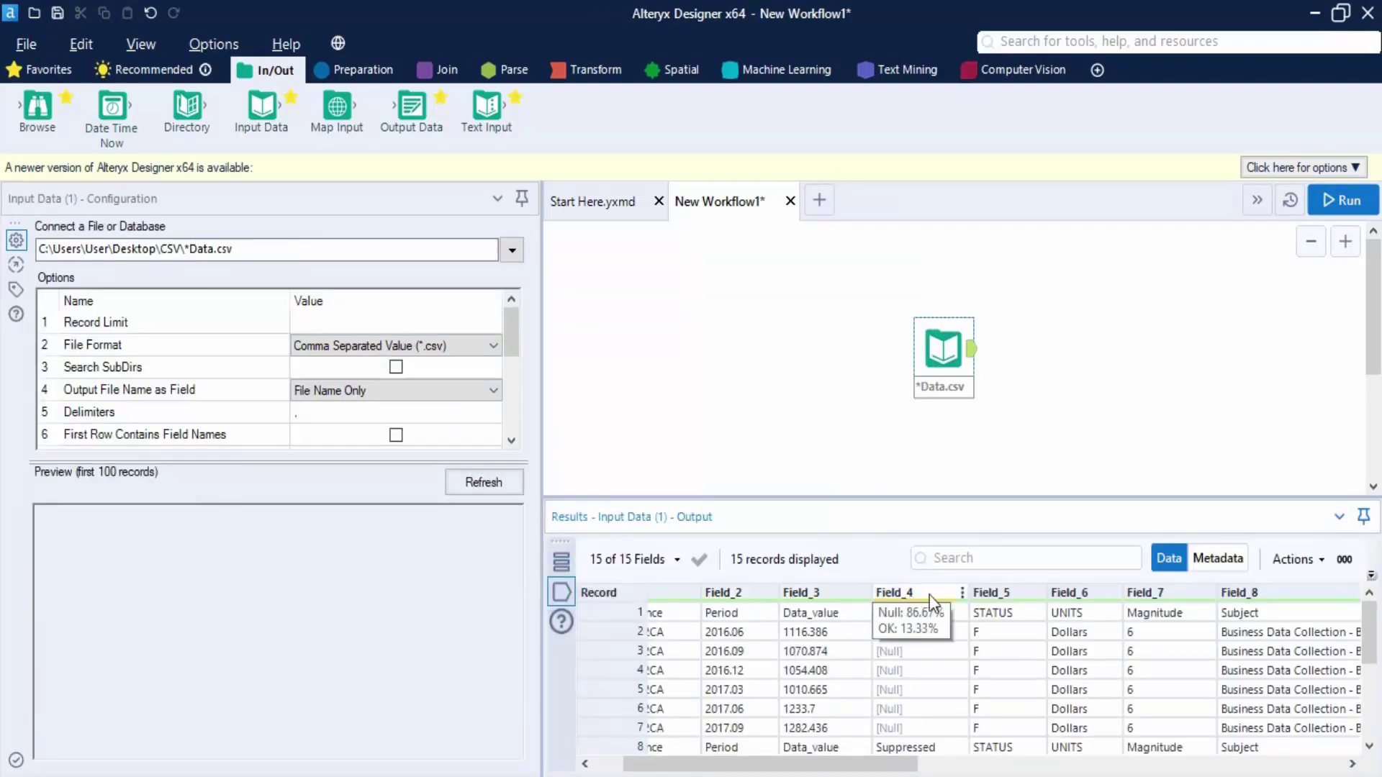
drag(753, 763, 669, 767)
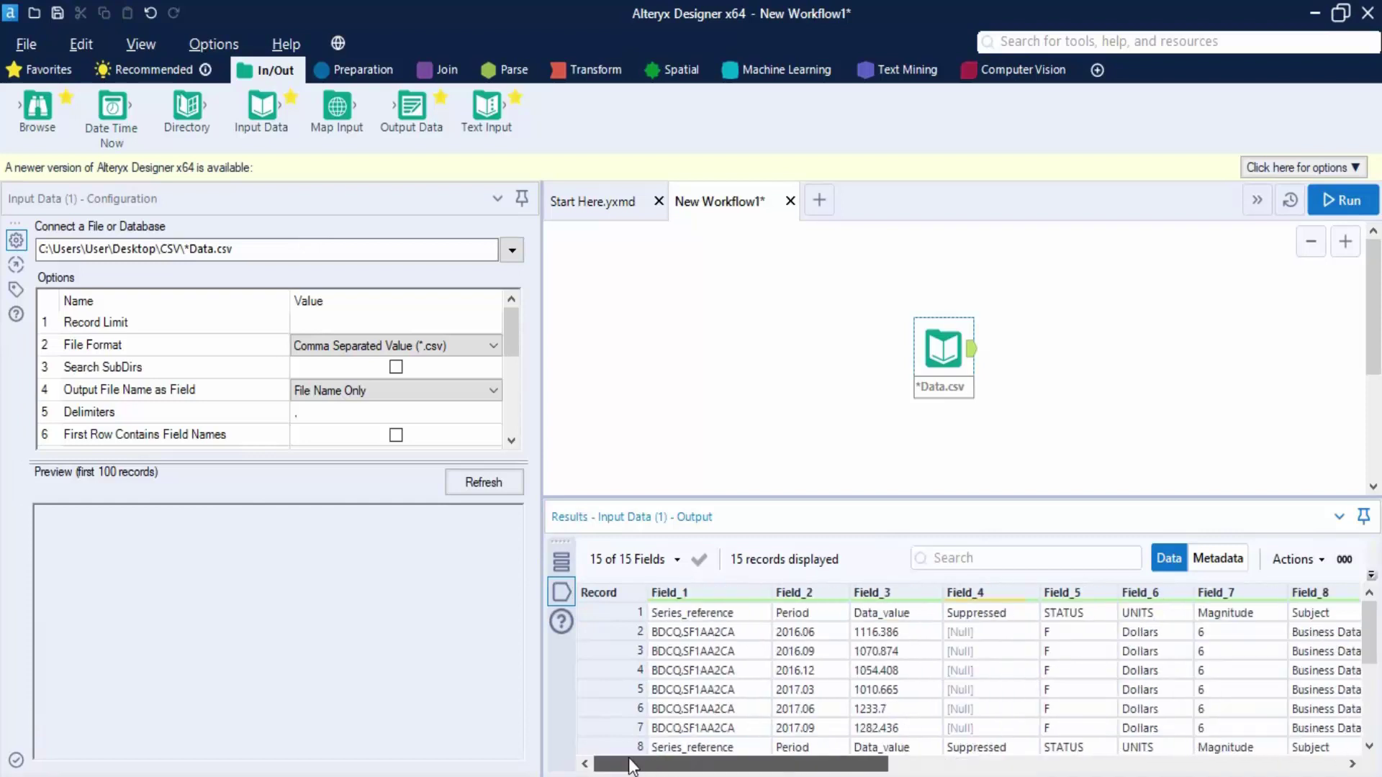
click(713, 614)
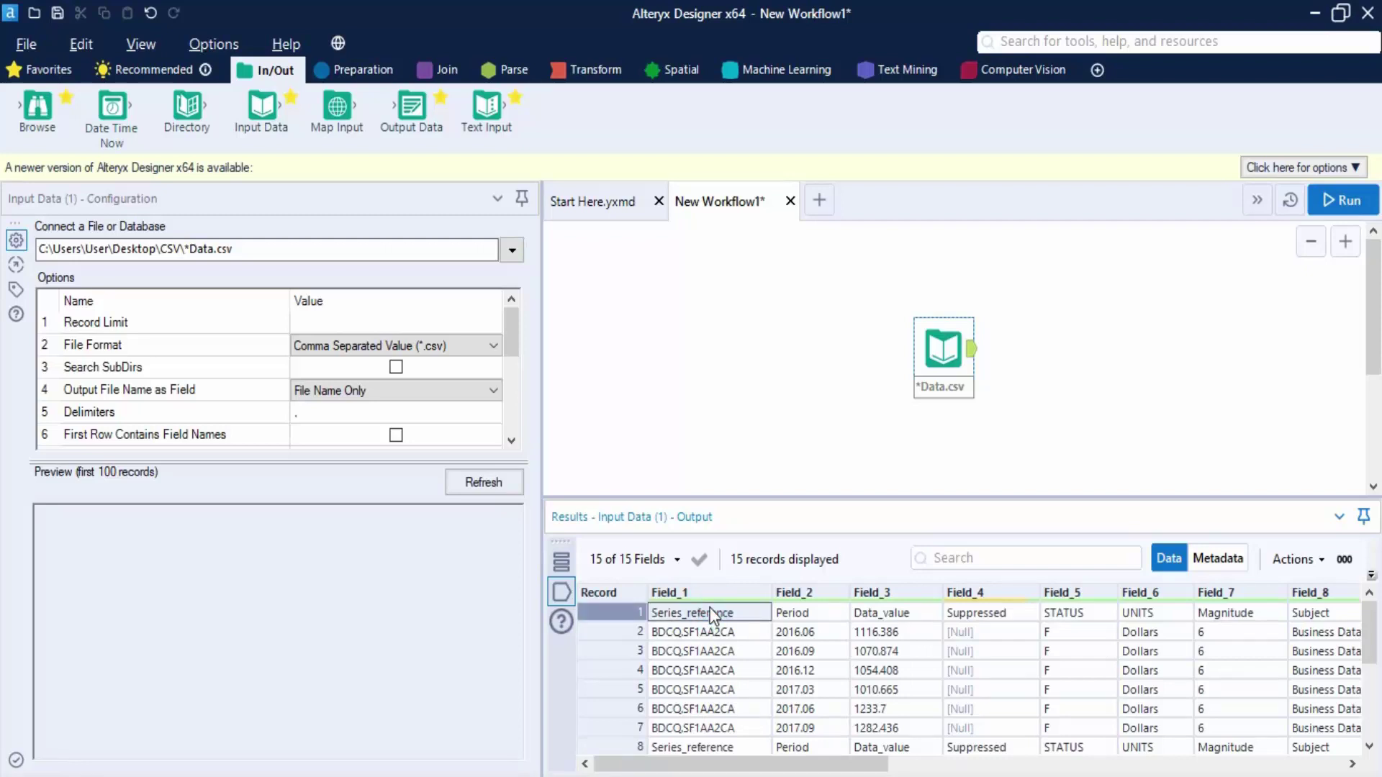
Step: Turn First Row Contains Field Names back on, then rerun the workflow and show the Input Data output
click(398, 435)
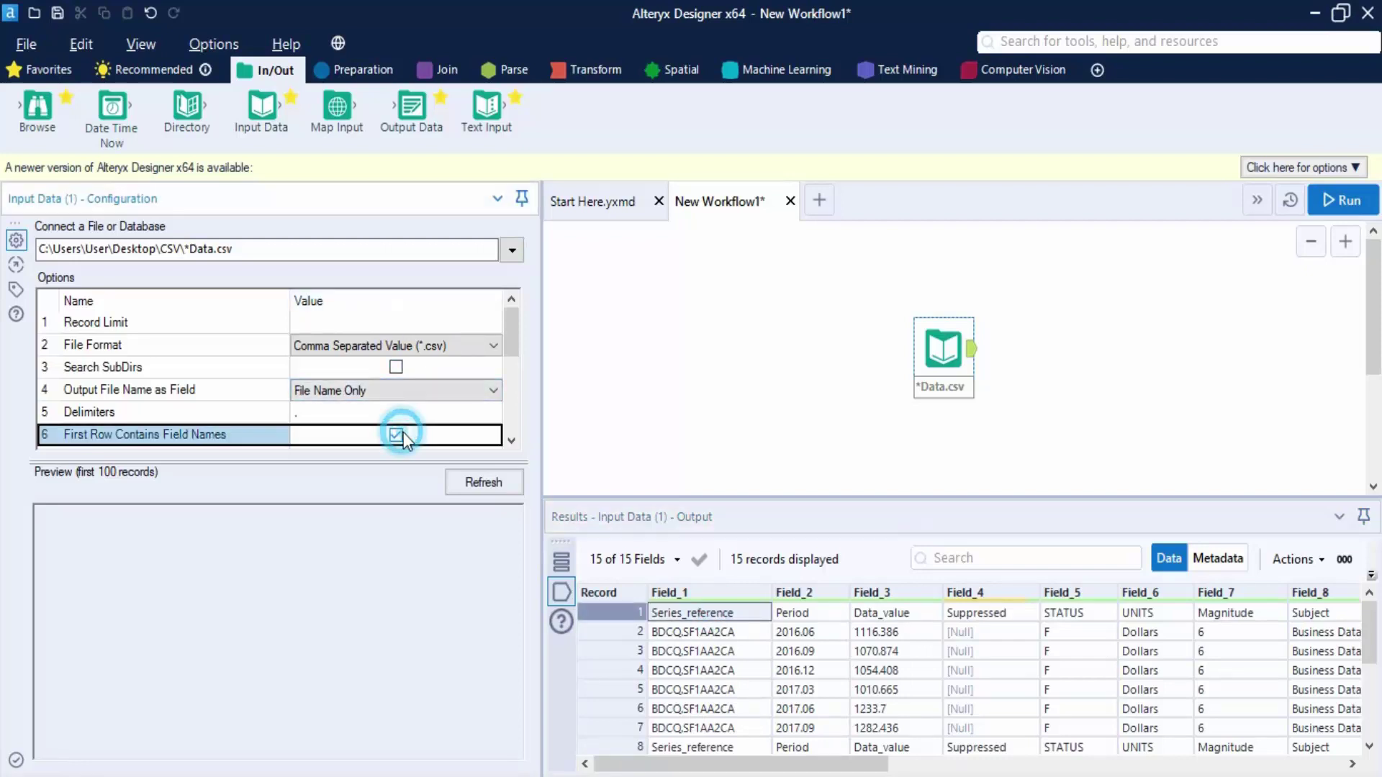
click(1342, 203)
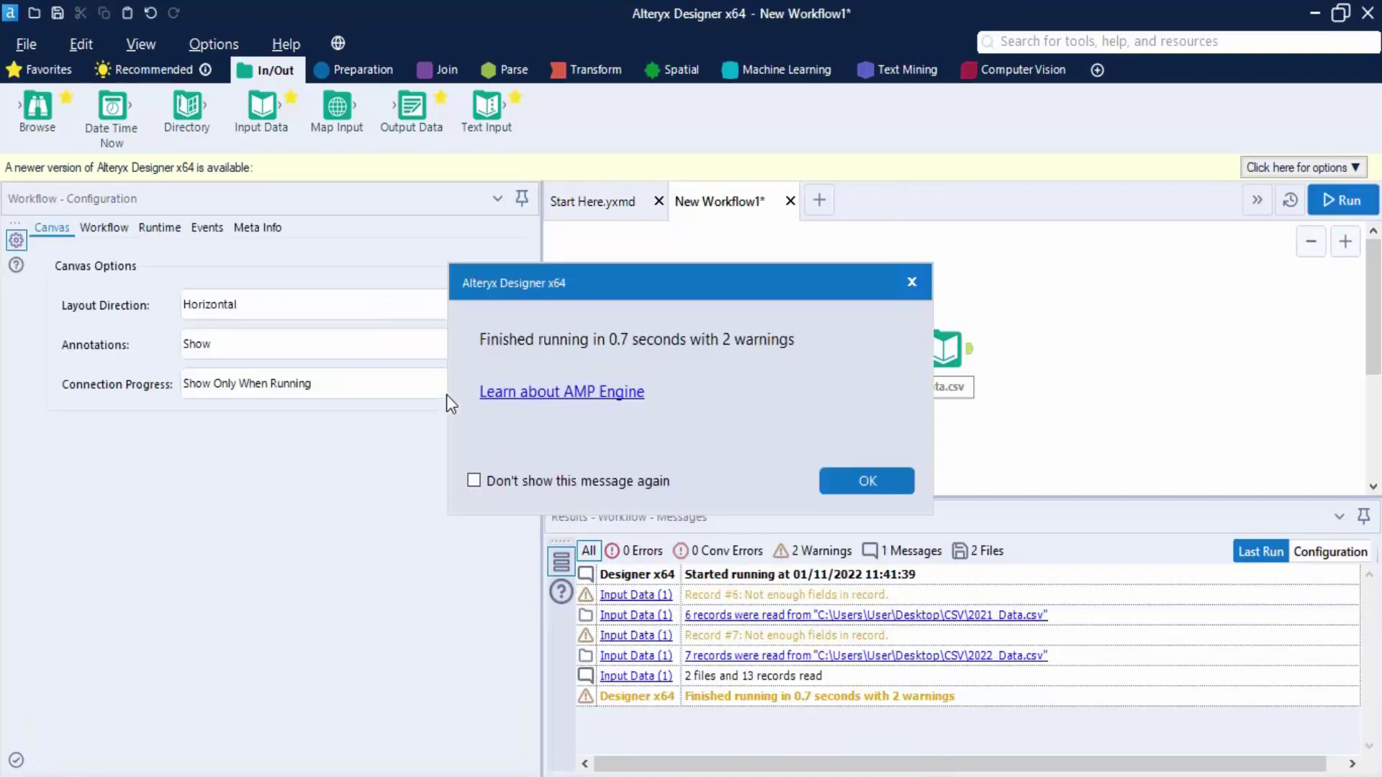
click(860, 480)
click(631, 618)
click(560, 591)
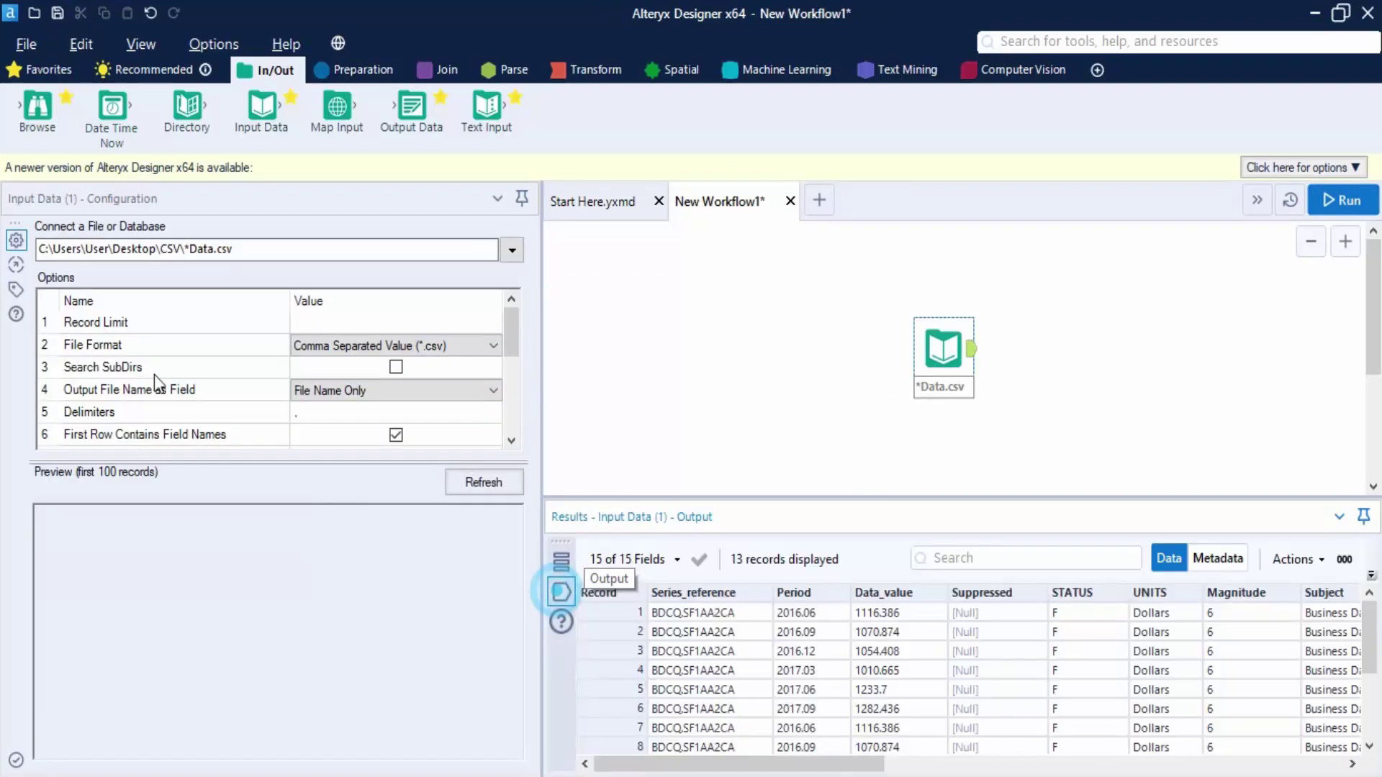
Step: Review the remaining CSV options of the *Data.csv input, including Ignore Delimiters in, Treat Read Errors as Warnings and Code Page
scroll(154, 374, down, 1)
scroll(295, 427, down, 2)
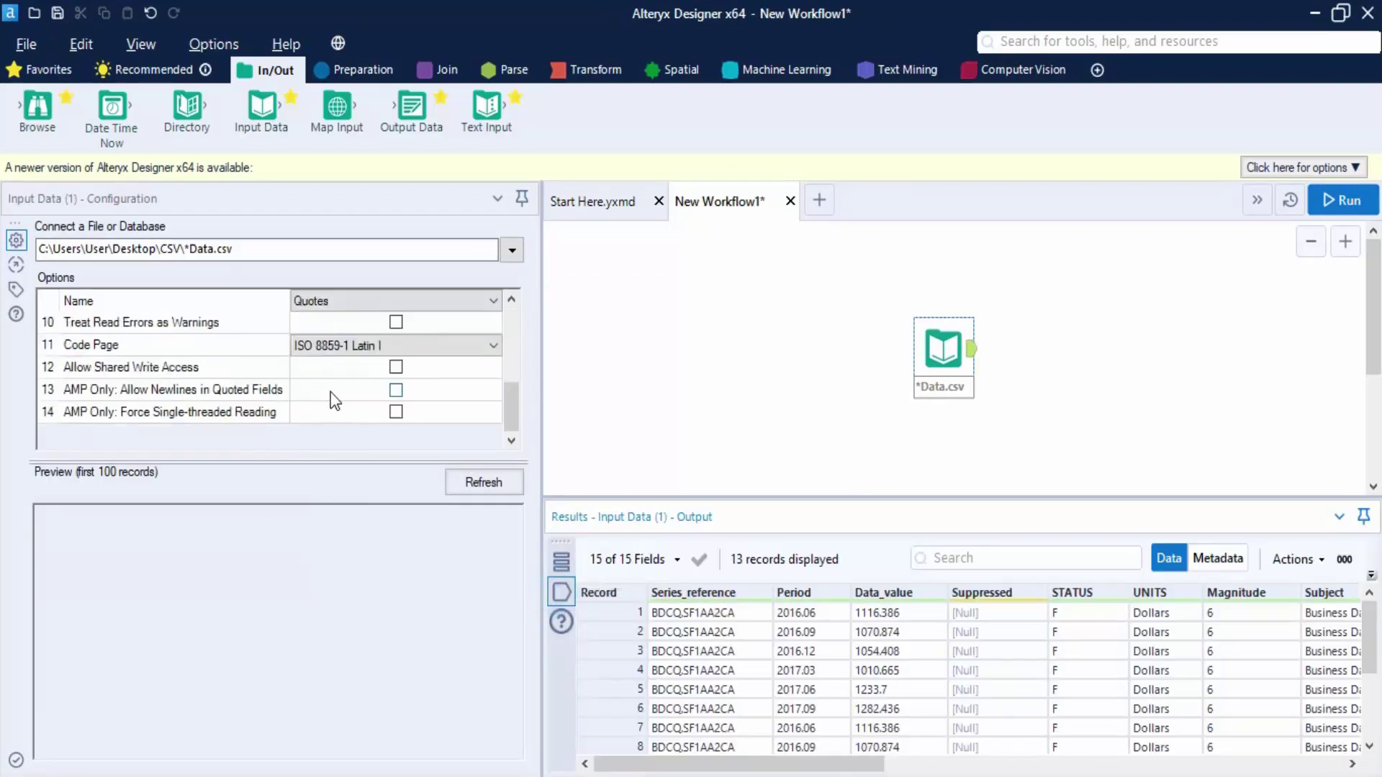
scroll(314, 418, up, 1)
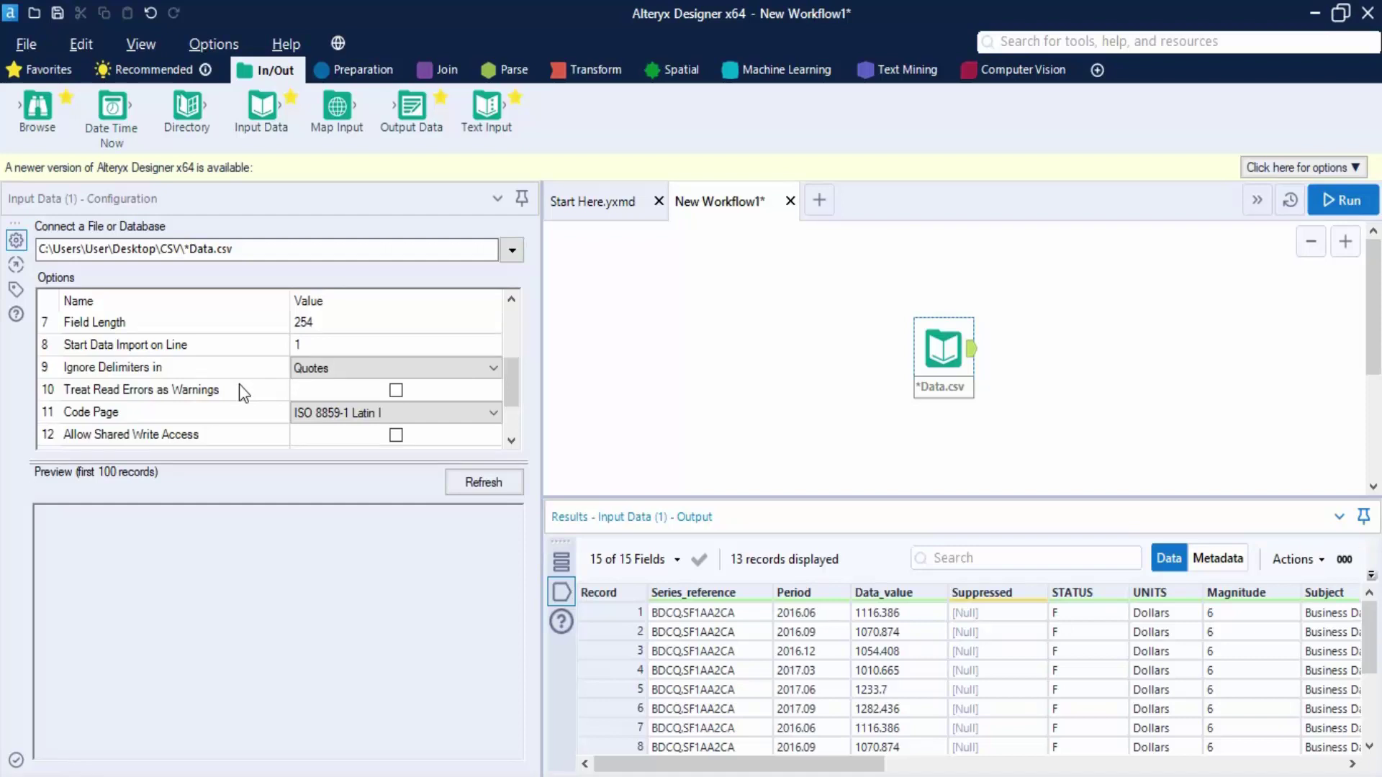
click(360, 373)
click(360, 373)
click(573, 393)
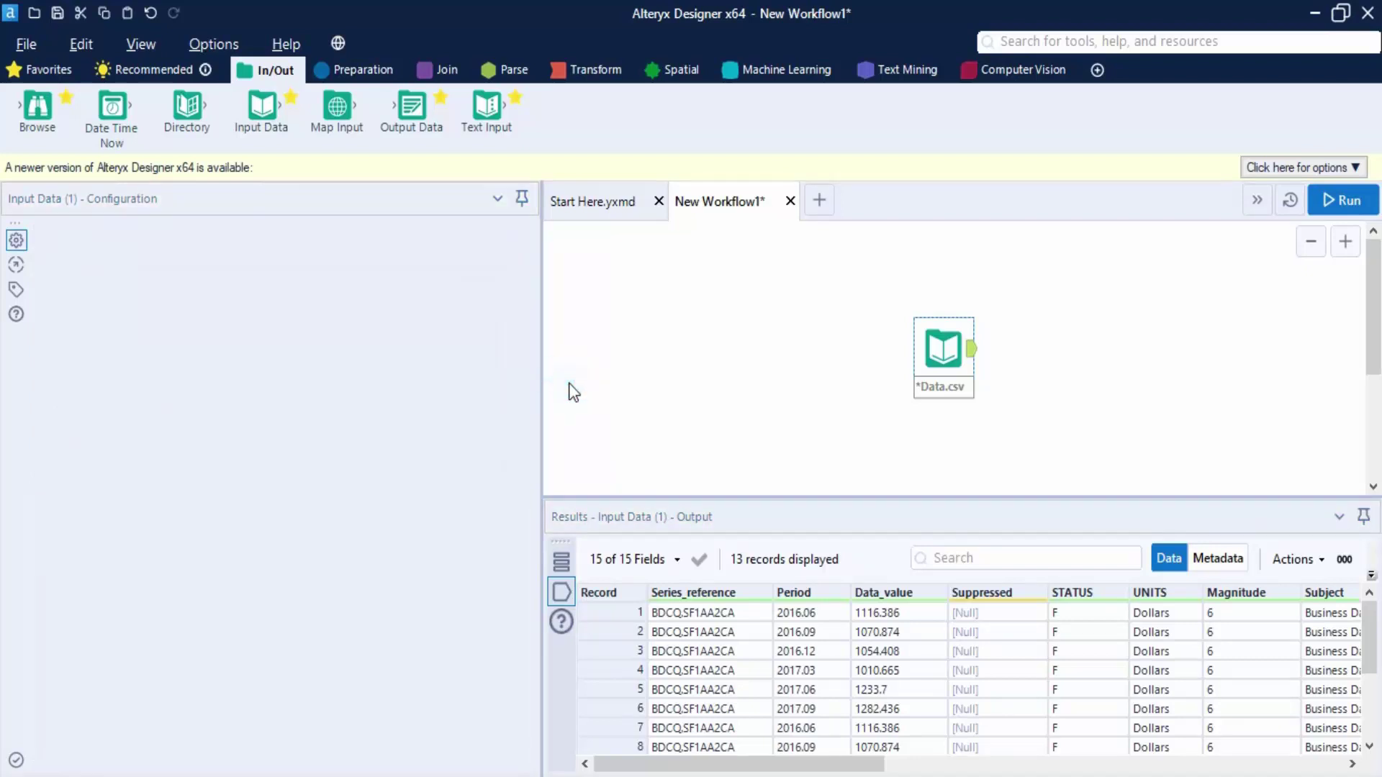
click(956, 350)
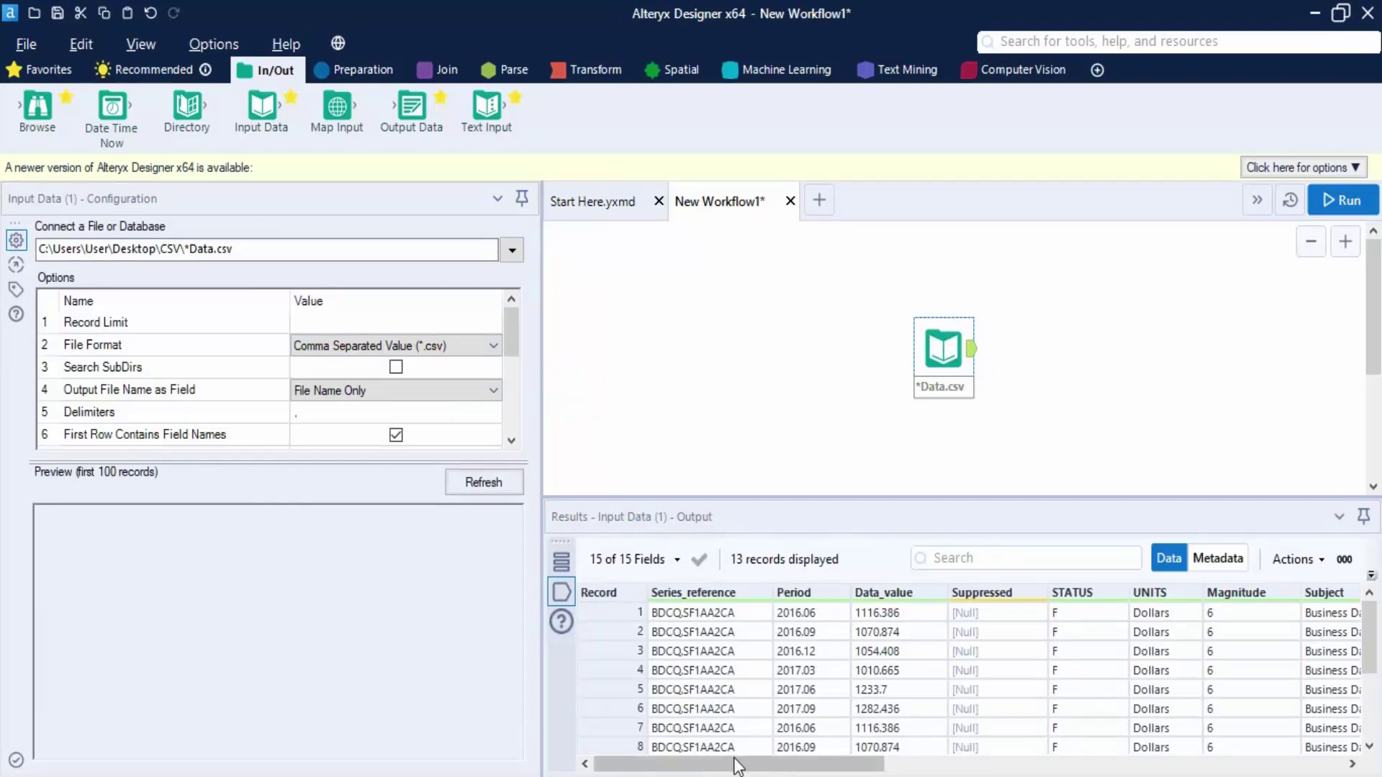
mouse_move(727, 765)
mouse_down()
mouse_move(1274, 769)
mouse_move(720, 767)
mouse_up()
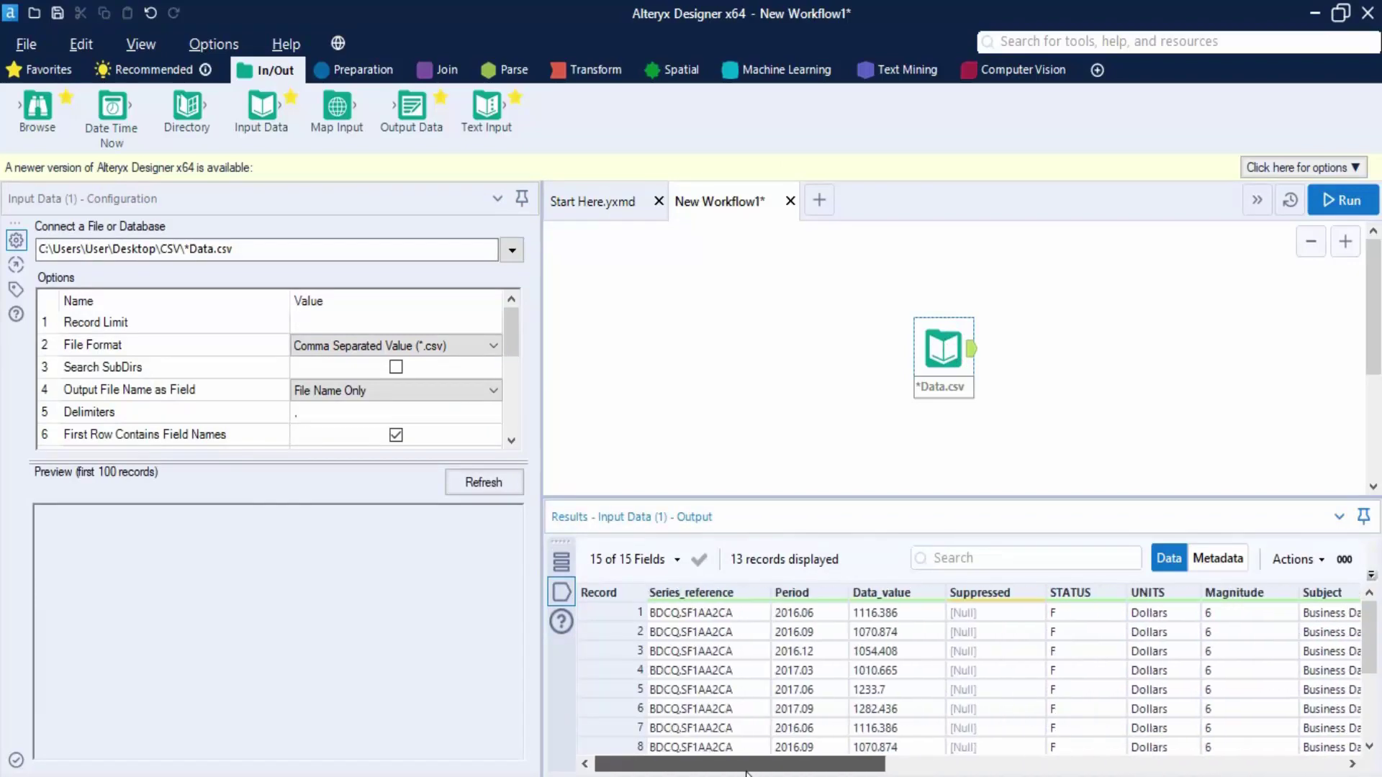
scroll(317, 367, down, 2)
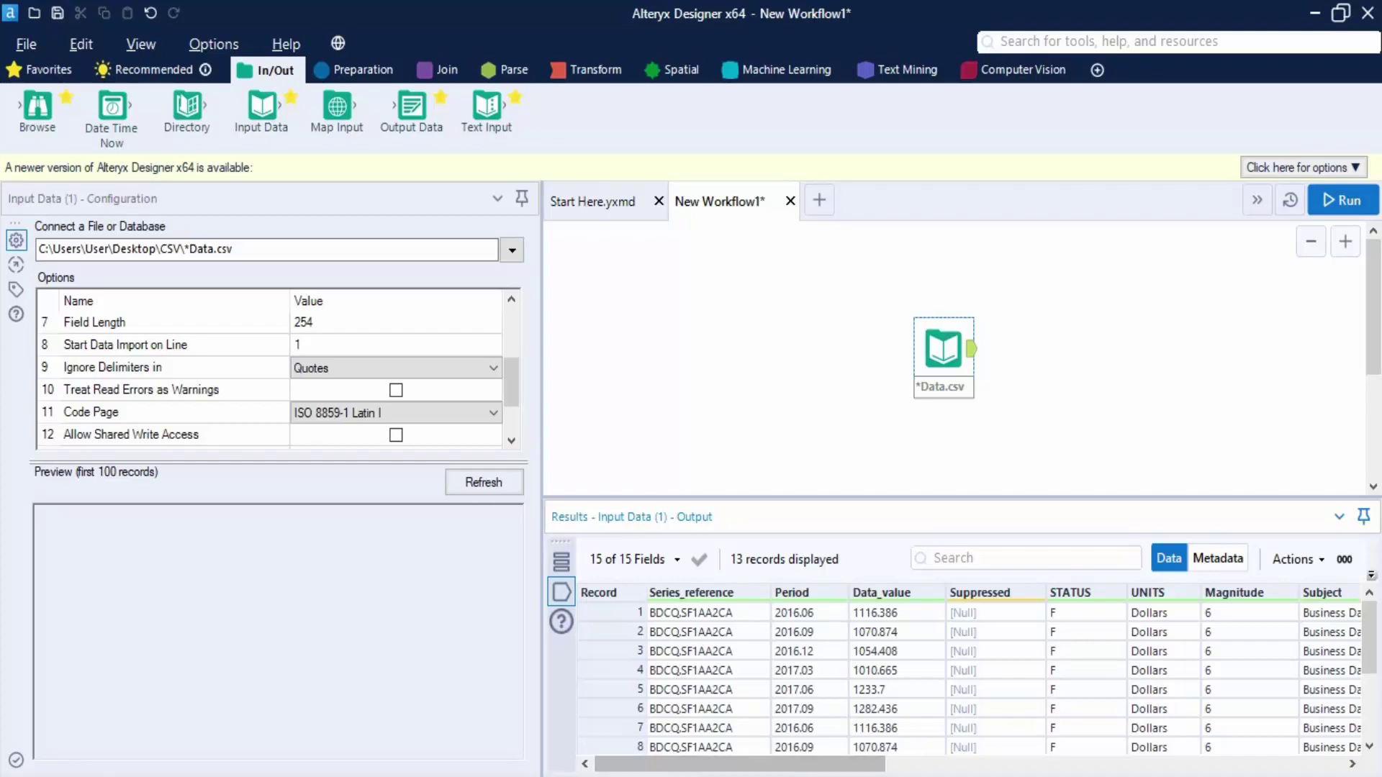
Step: In File Explorer, go to the CSV folder on the desktop and duplicate 2022_Data.csv there
key(super+e)
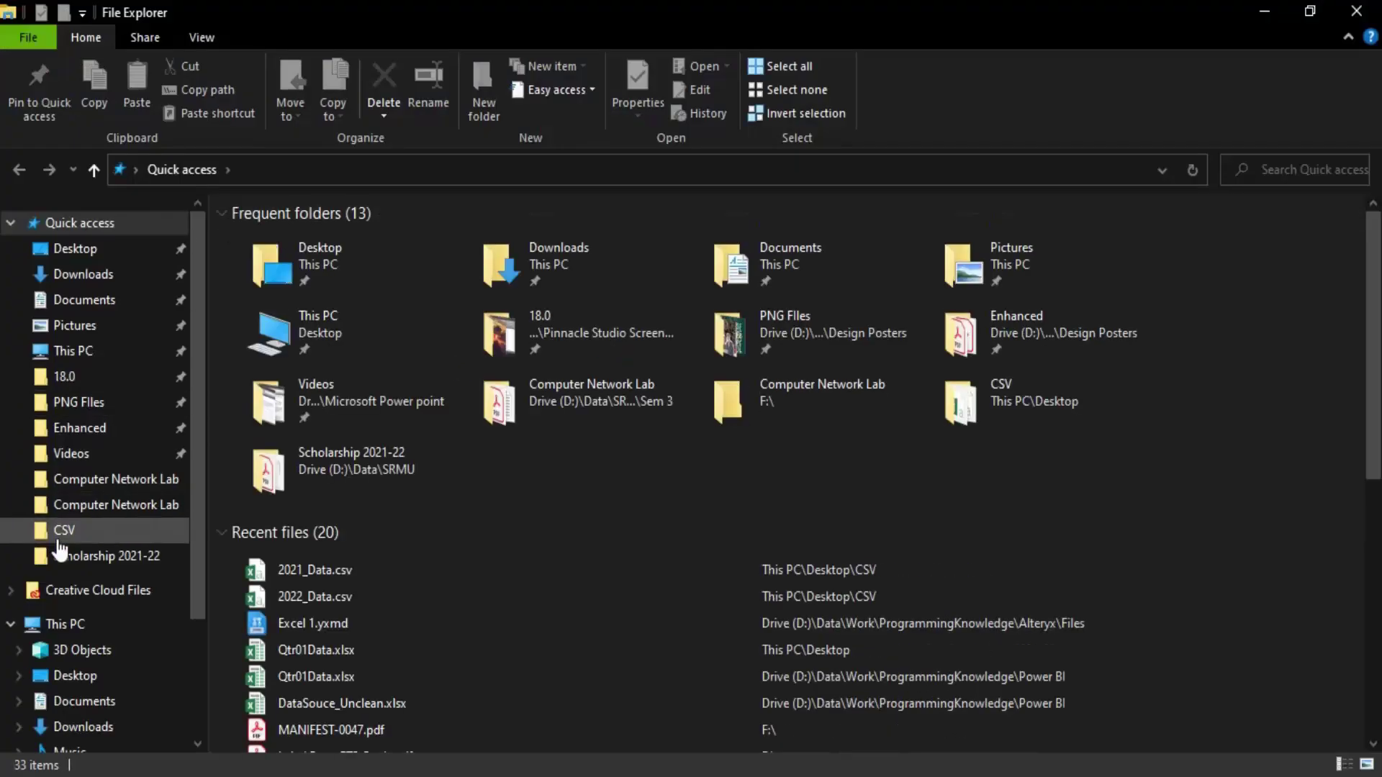
click(62, 530)
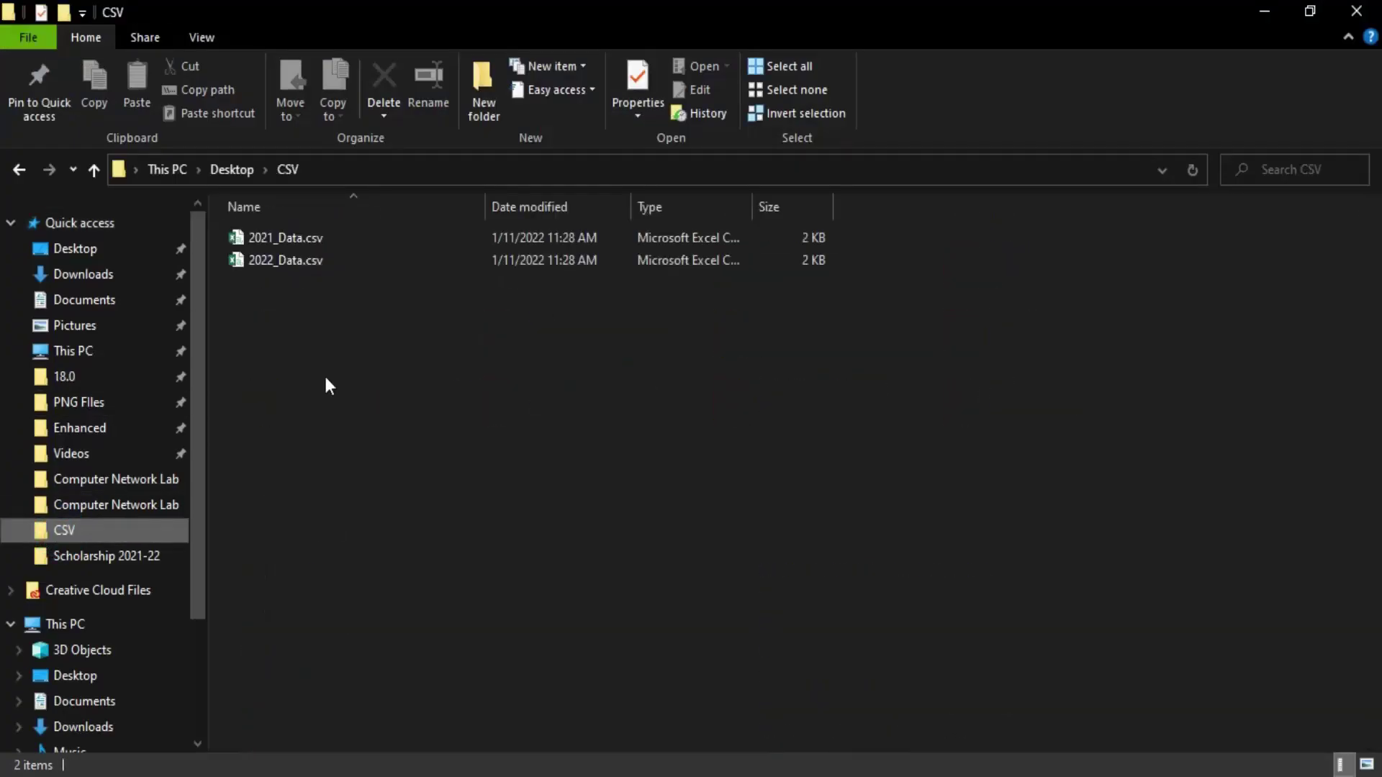
right_click(308, 260)
click(392, 651)
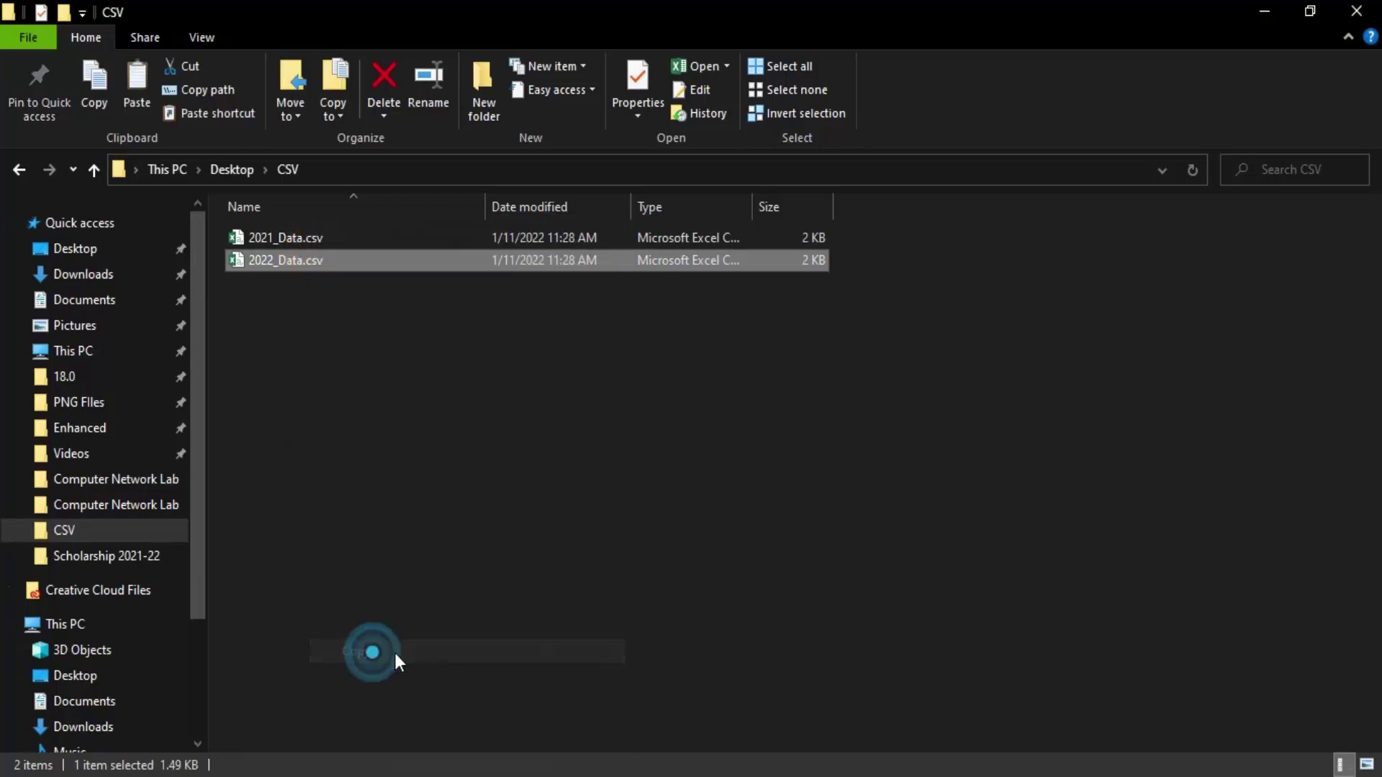
key(ctrl+v)
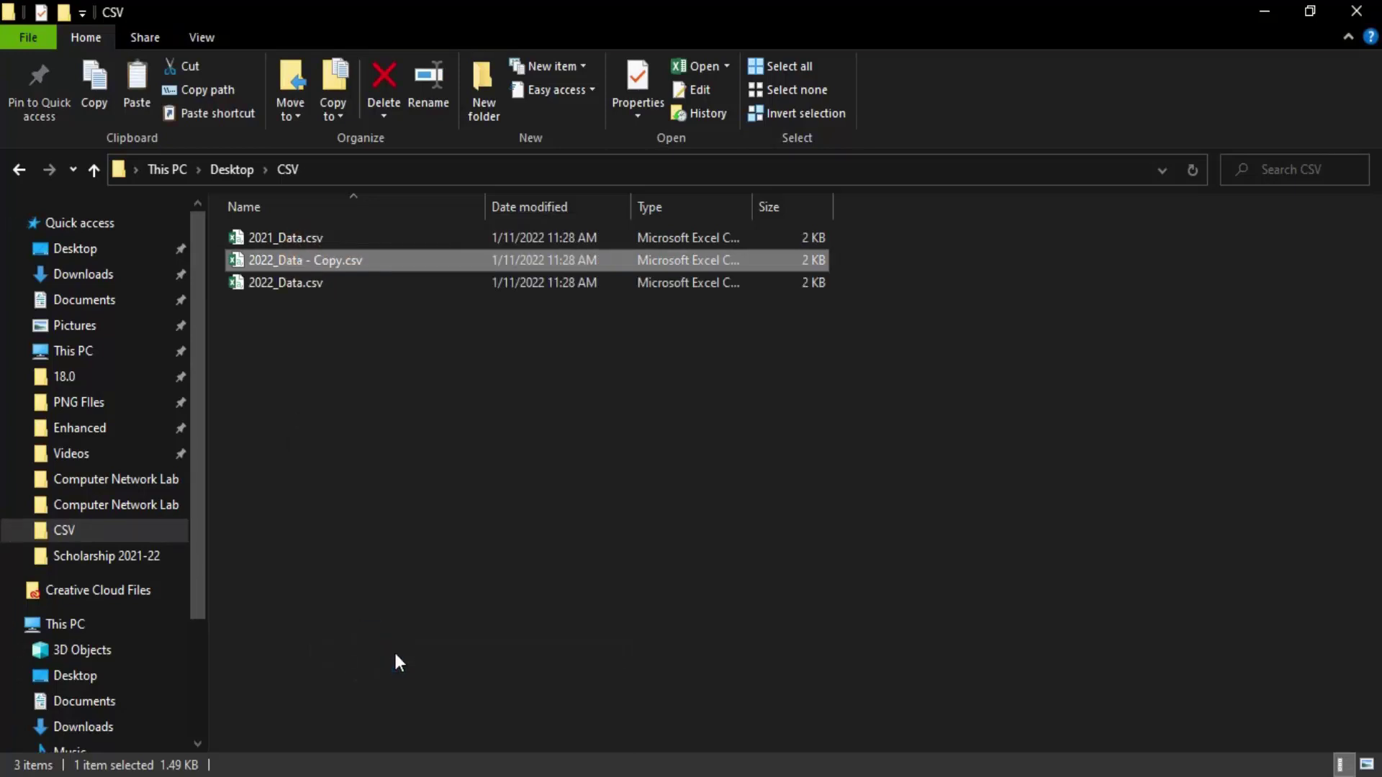
Step: Rename the copied CSV file as 2020_Data.csv
right_click(339, 260)
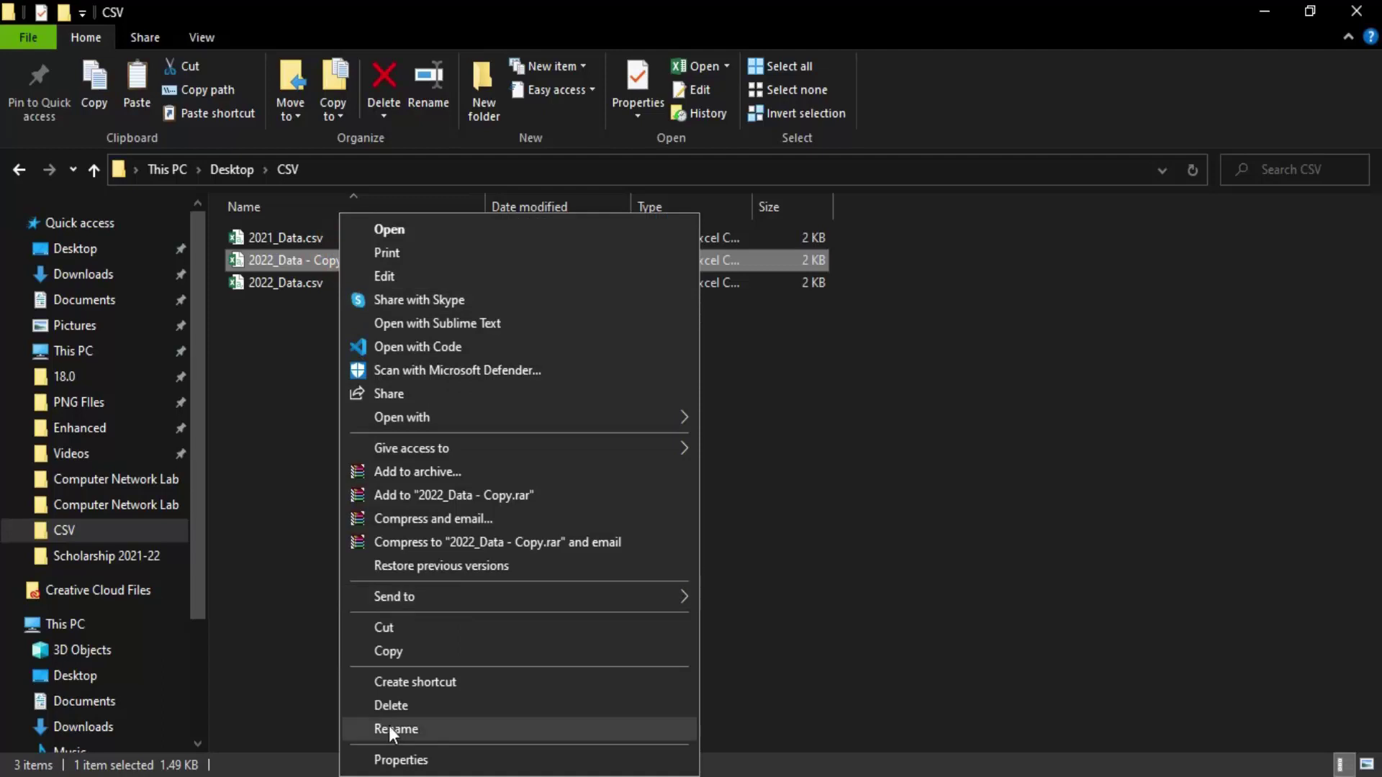
click(389, 726)
key(Right)
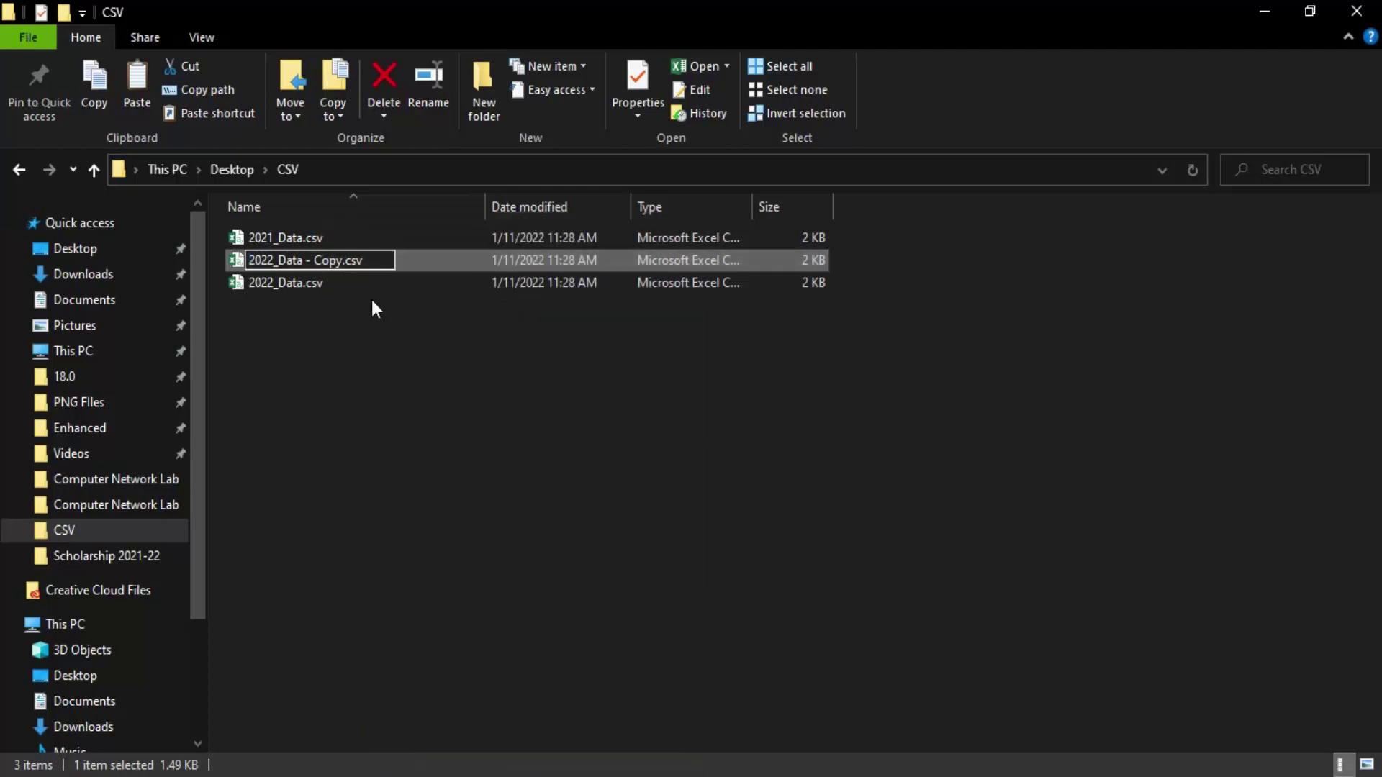
key(BackSpace)
key(BackSpace)
key(BackSpace)
key(BackSpace)
key(BackSpace)
key(BackSpace)
key(BackSpace)
key(BackSpace)
key(BackSpace)
key(BackSpace)
key(BackSpace)
key(BackSpace)
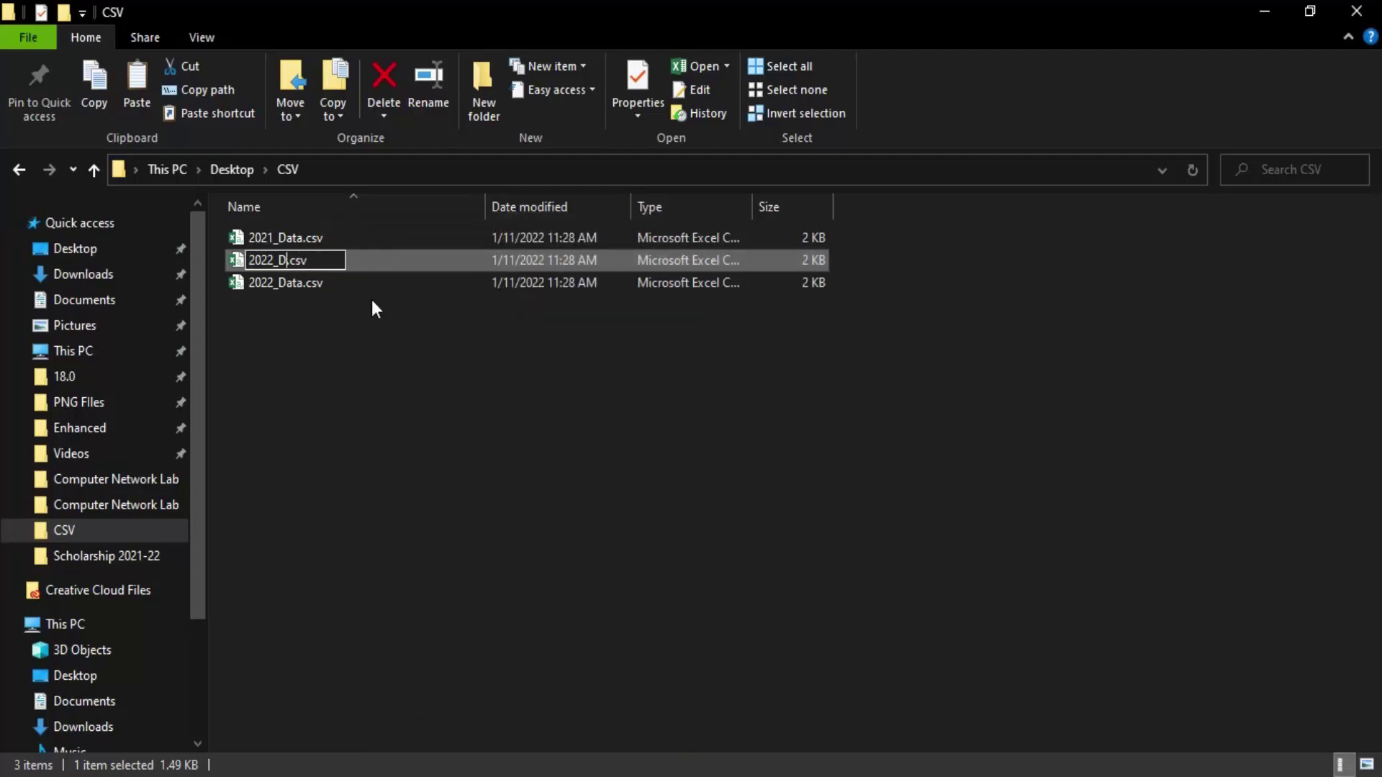
key(BackSpace)
text(0_Data)
key(Return)
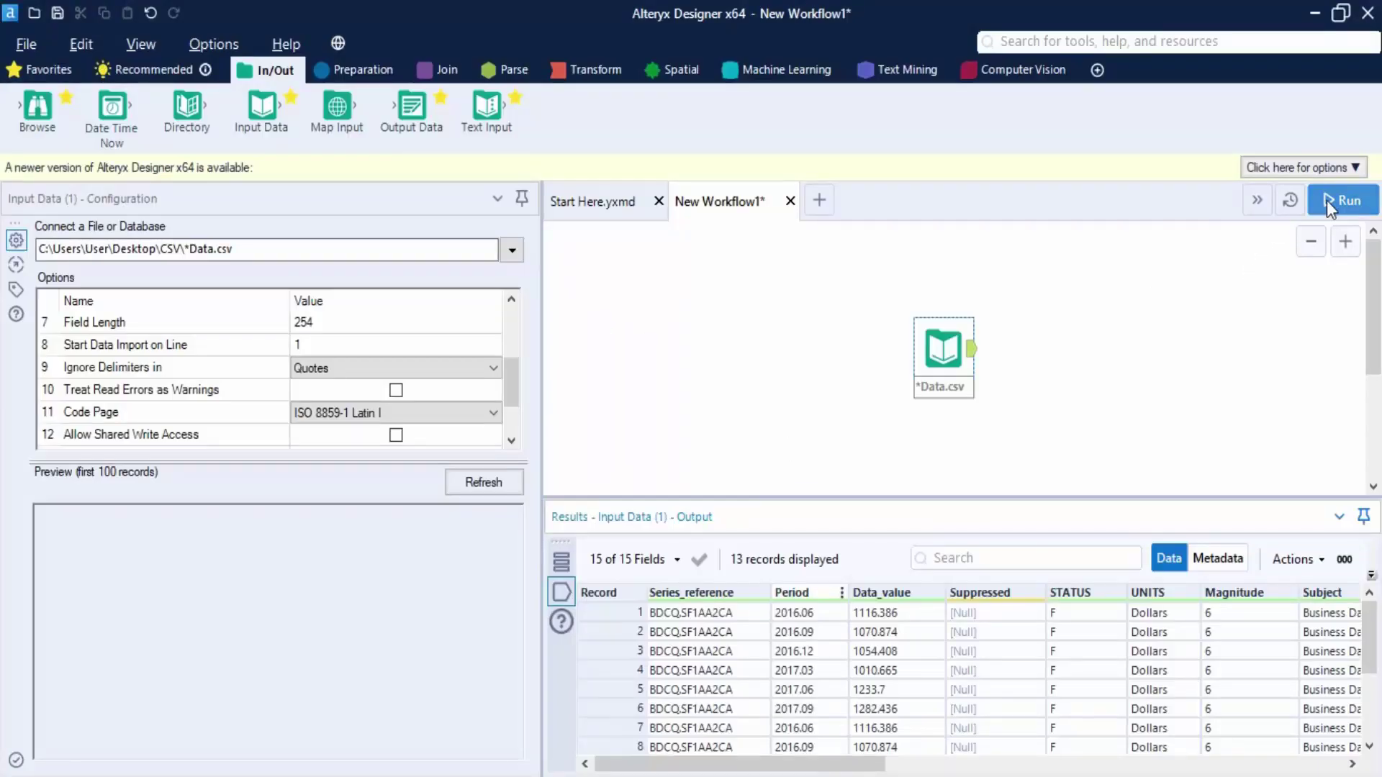
Step: Run the workflow in Alteryx Designer with the added CSV file and show the Input Data output
click(1328, 200)
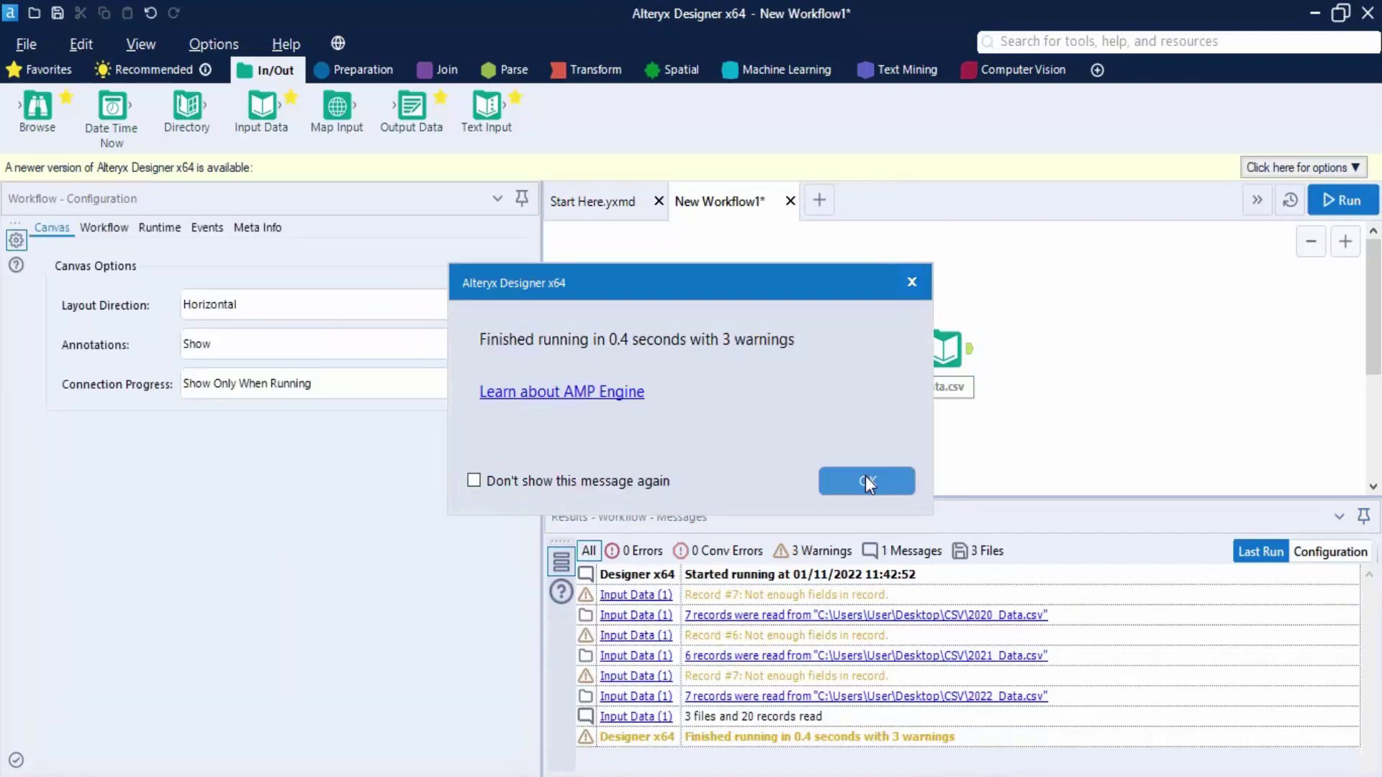
click(868, 481)
click(636, 614)
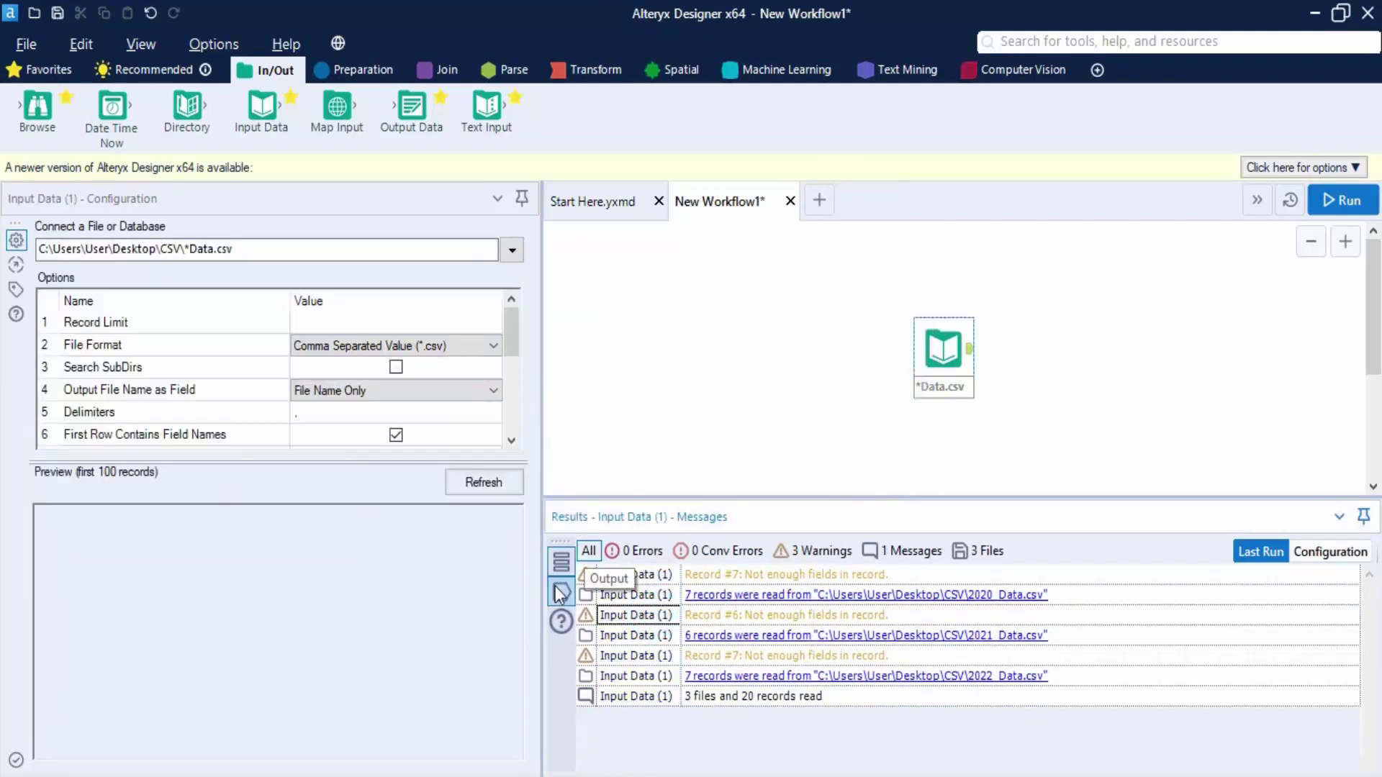
click(561, 592)
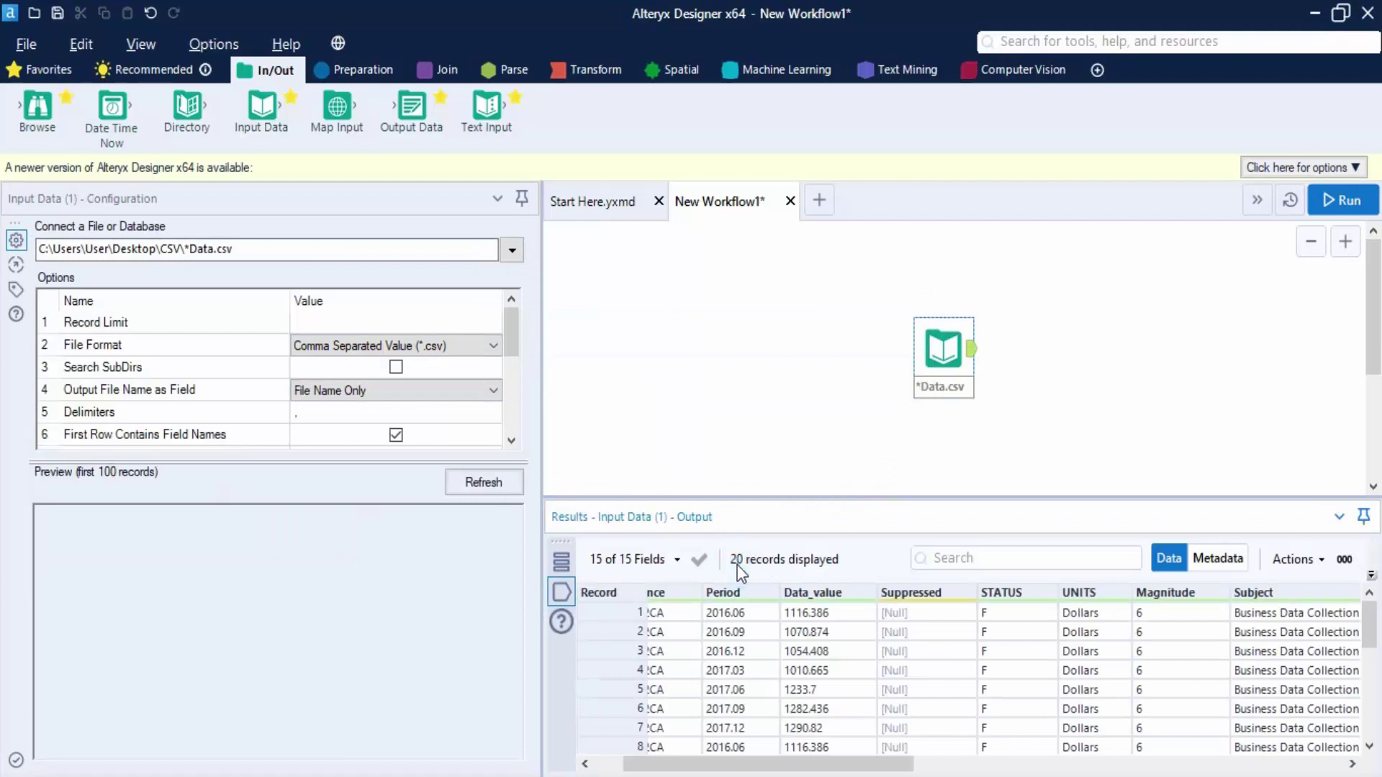